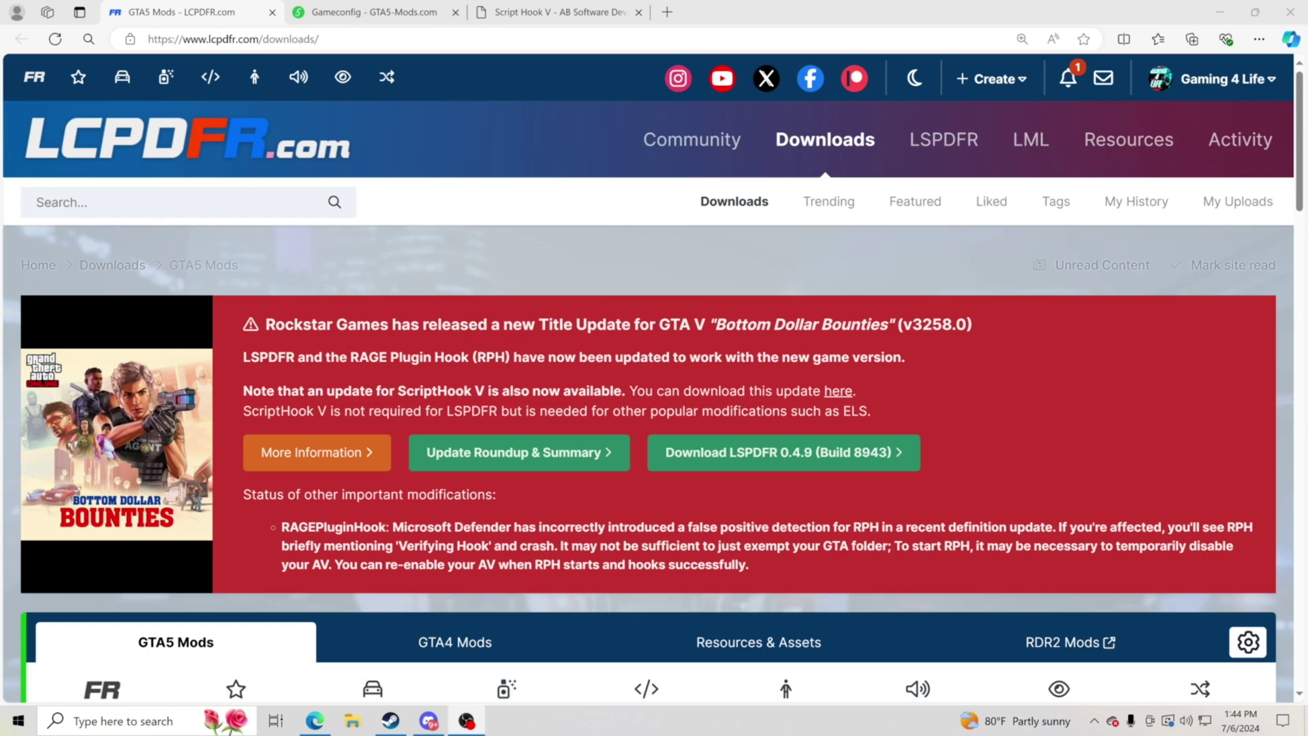
# Switch to Steam and view the Installed Files properties of Grand Theft Auto V, including the game file integrity option.
pyautogui.click(390, 720)
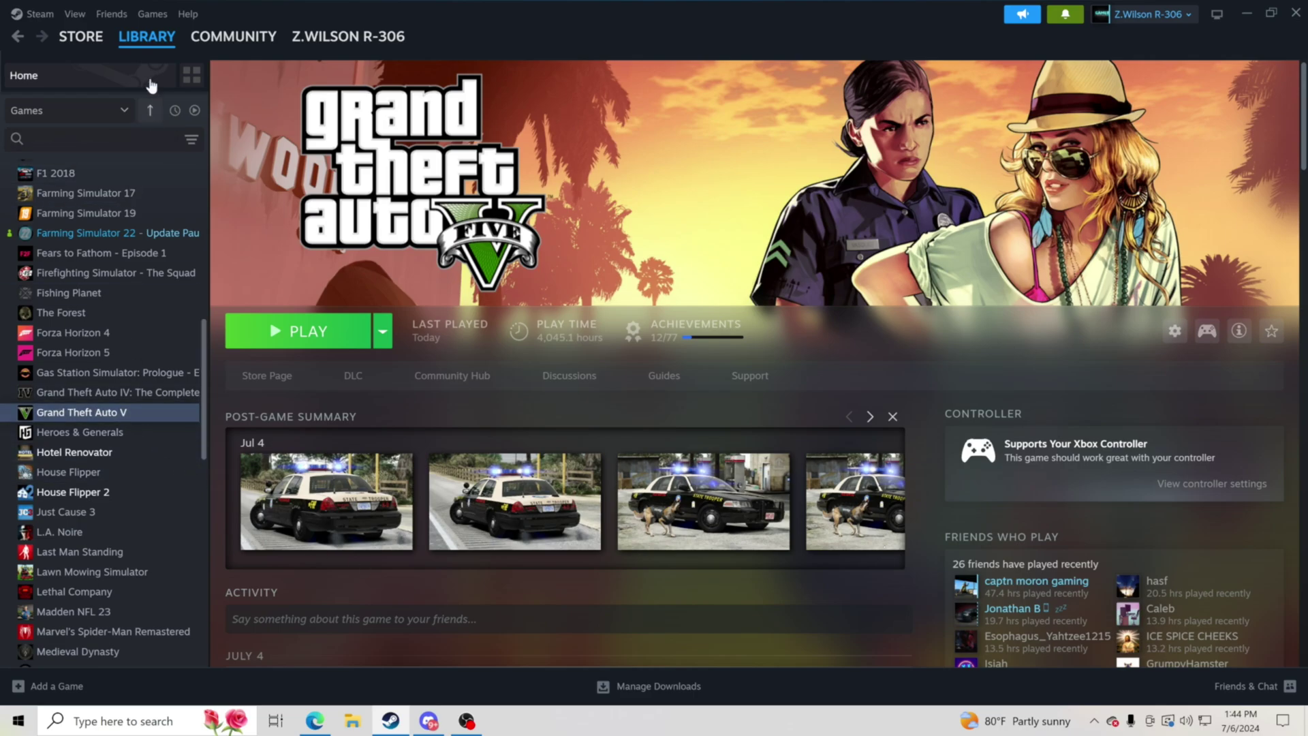
pyautogui.rightClick(107, 414)
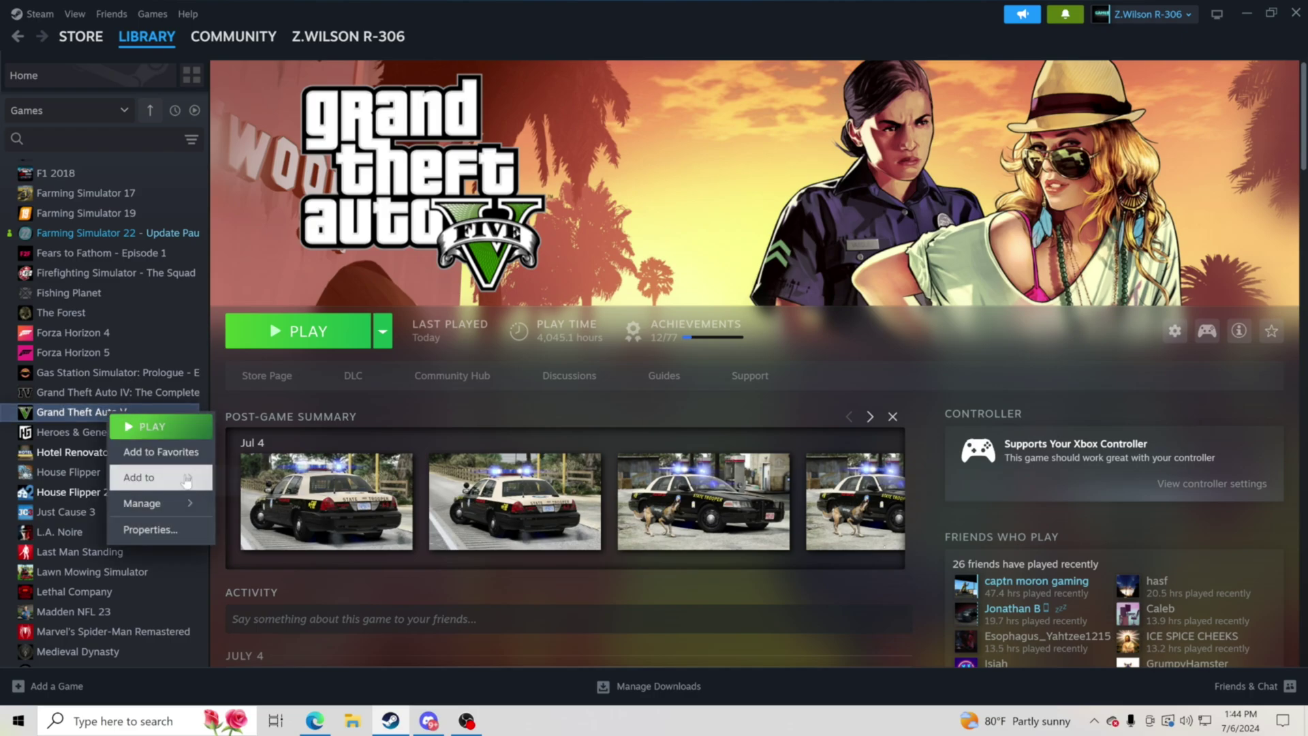
pyautogui.moveTo(146, 503)
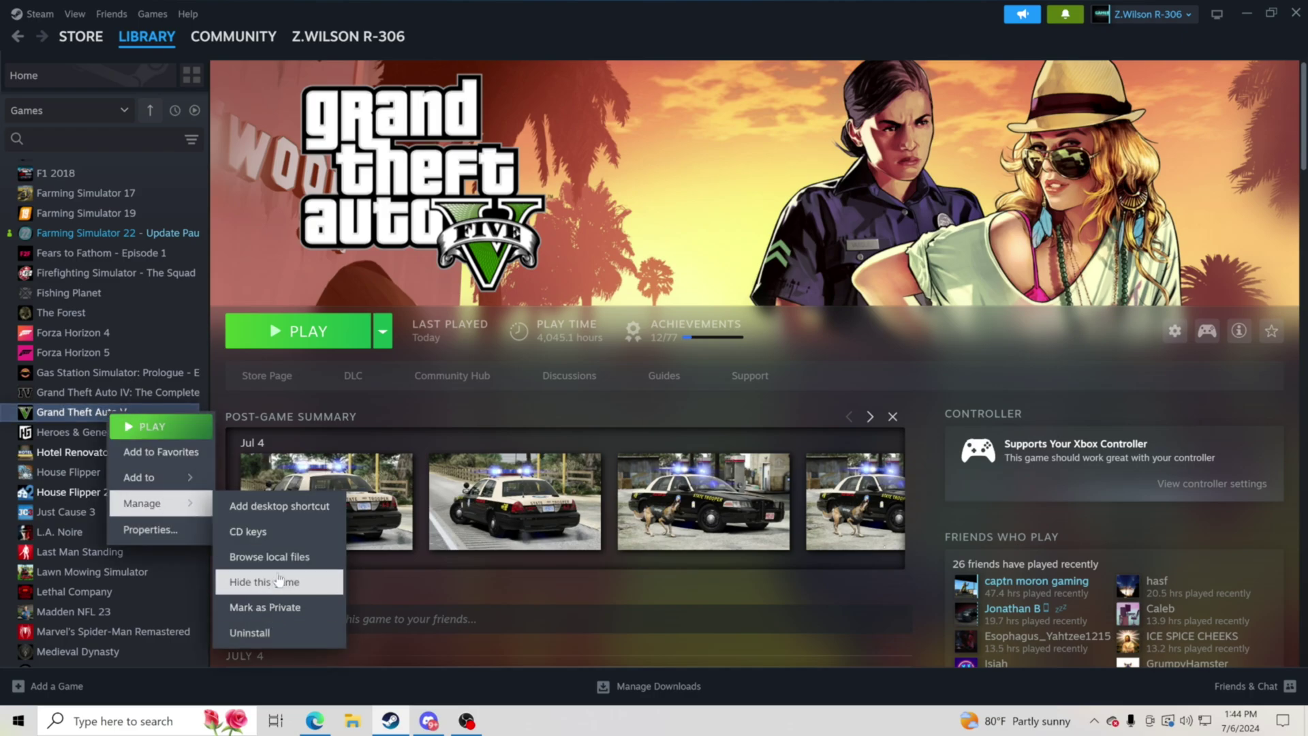
pyautogui.click(151, 530)
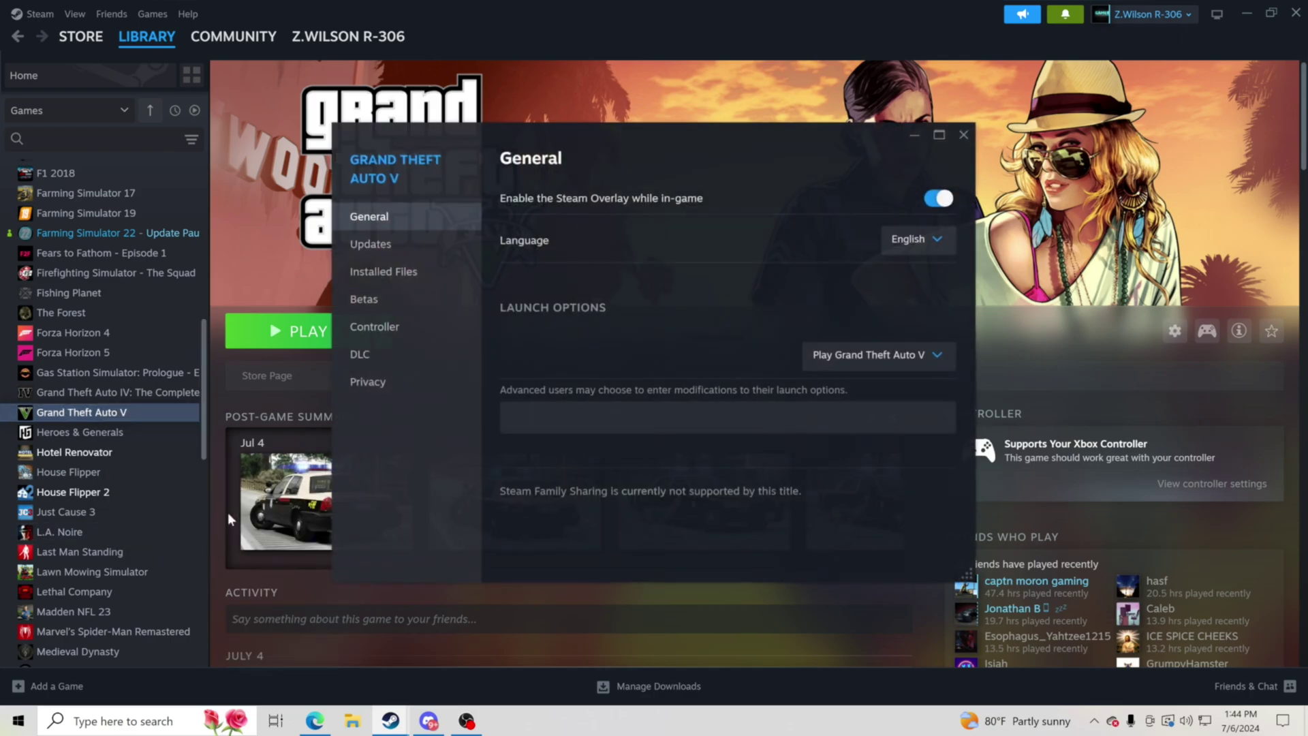
pyautogui.click(404, 272)
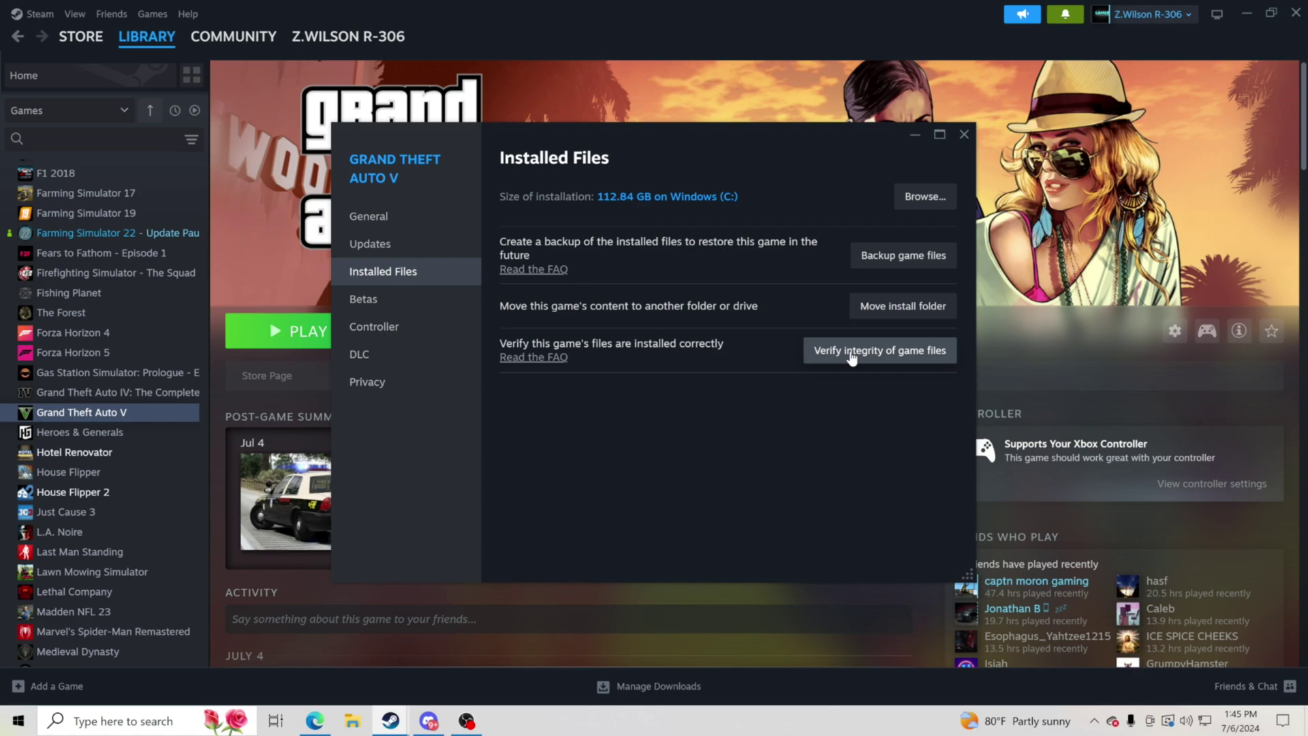
pyautogui.click(964, 136)
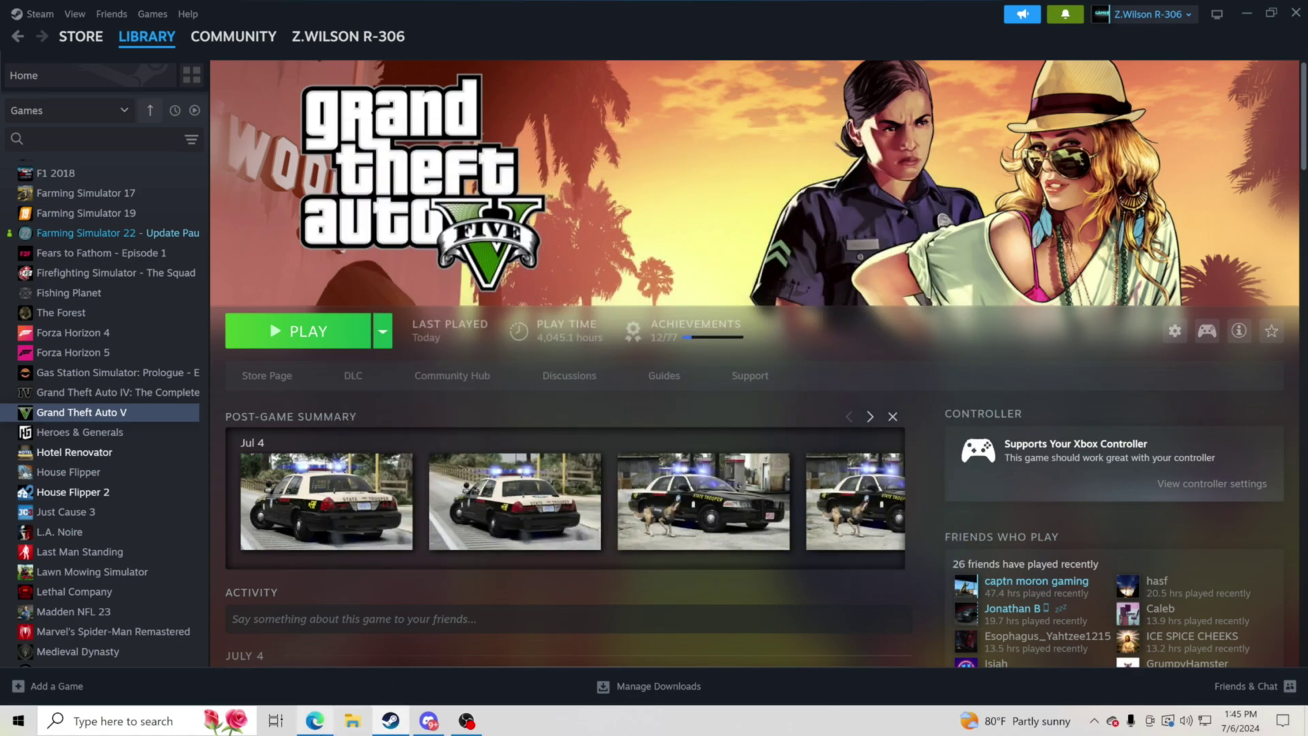
# Switch to the browser and open the LSPDFR 0.4.9 (Build 8943) download page from the LCPDFR downloads notice.
pyautogui.click(314, 721)
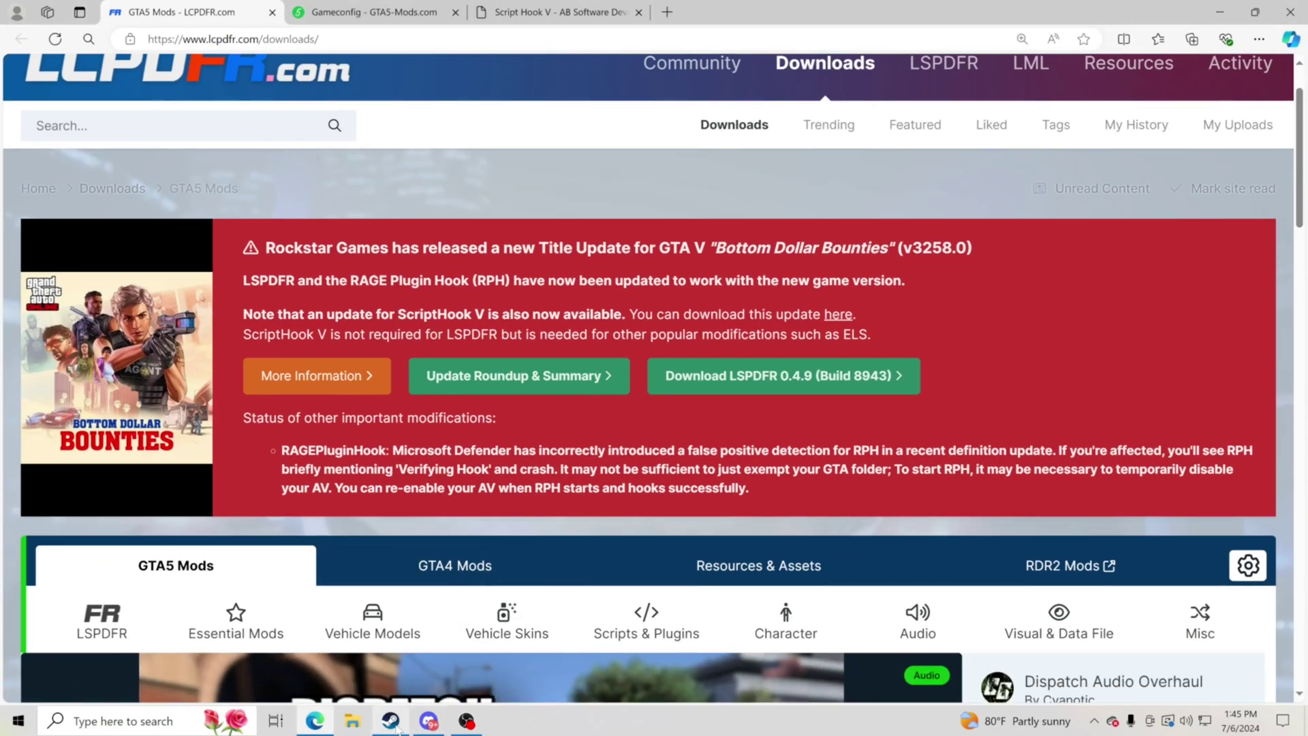
pyautogui.click(392, 722)
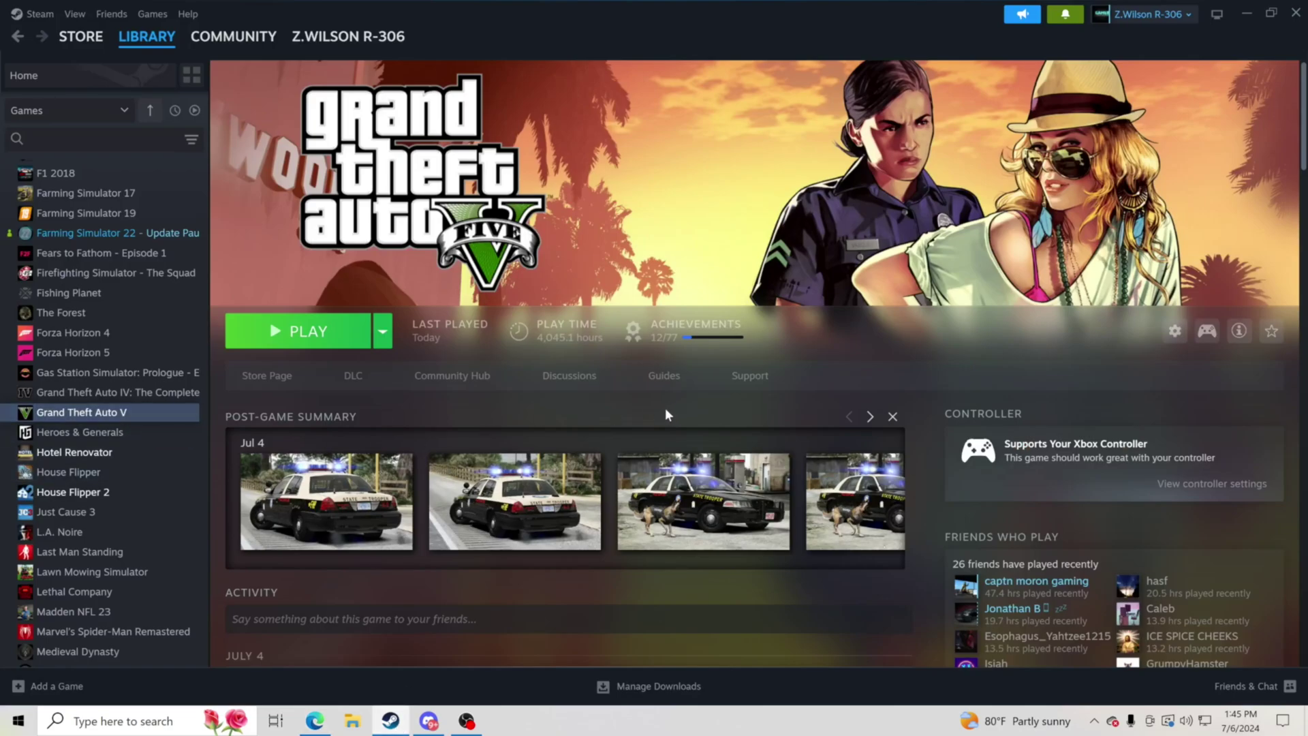
pyautogui.click(319, 724)
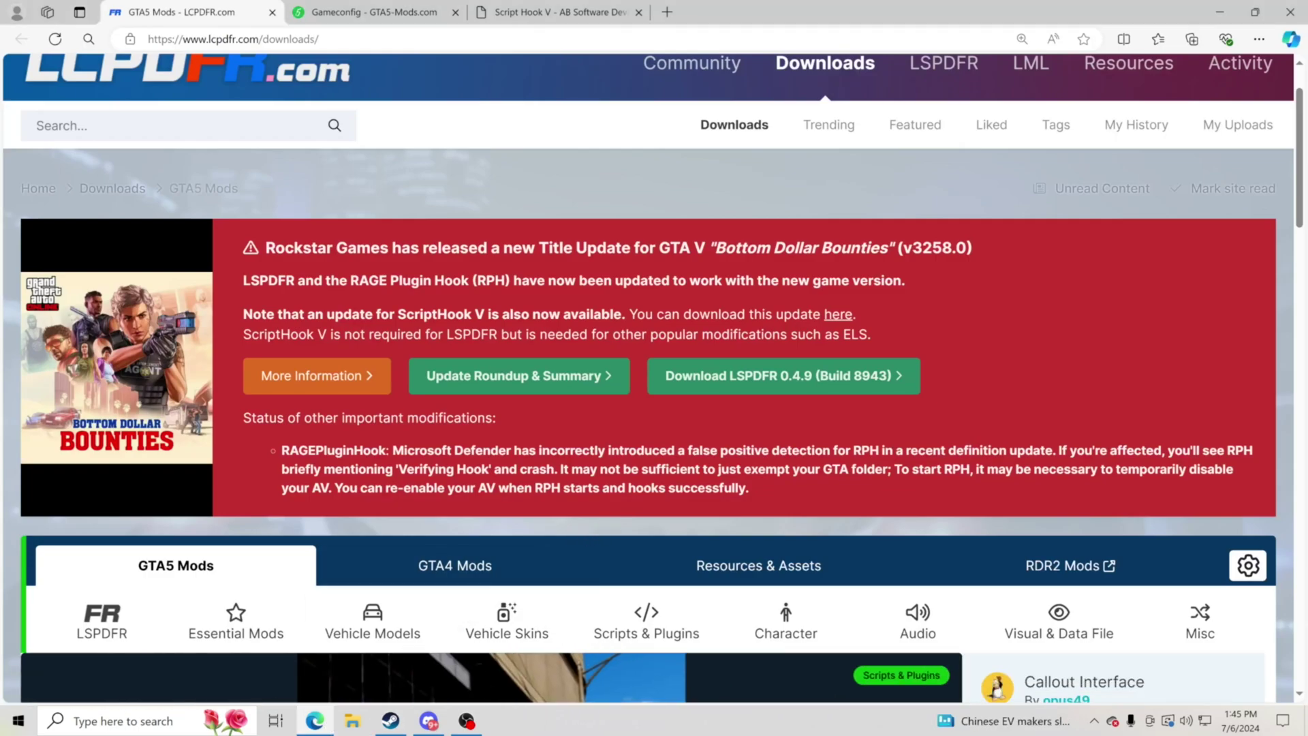
pyautogui.scroll(-2, 560, 522)
pyautogui.scroll(3, 559, 522)
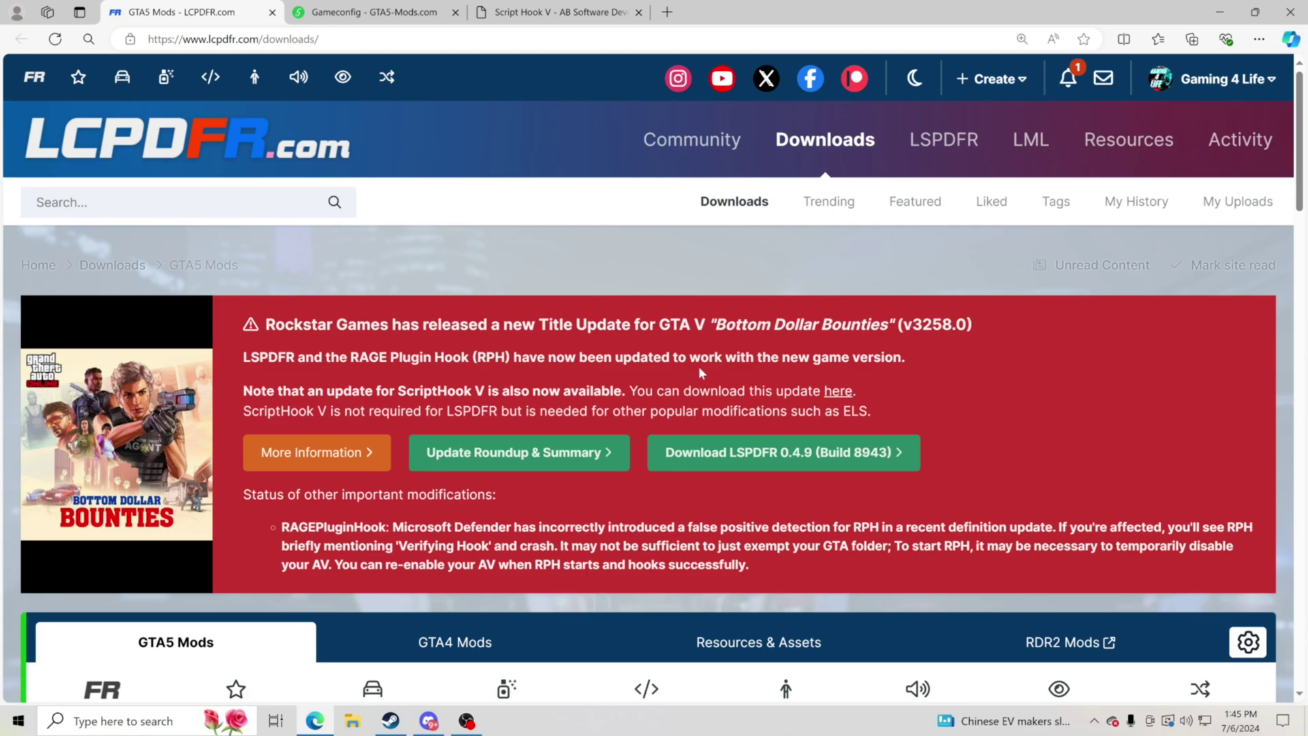
pyautogui.scroll(-3, 698, 366)
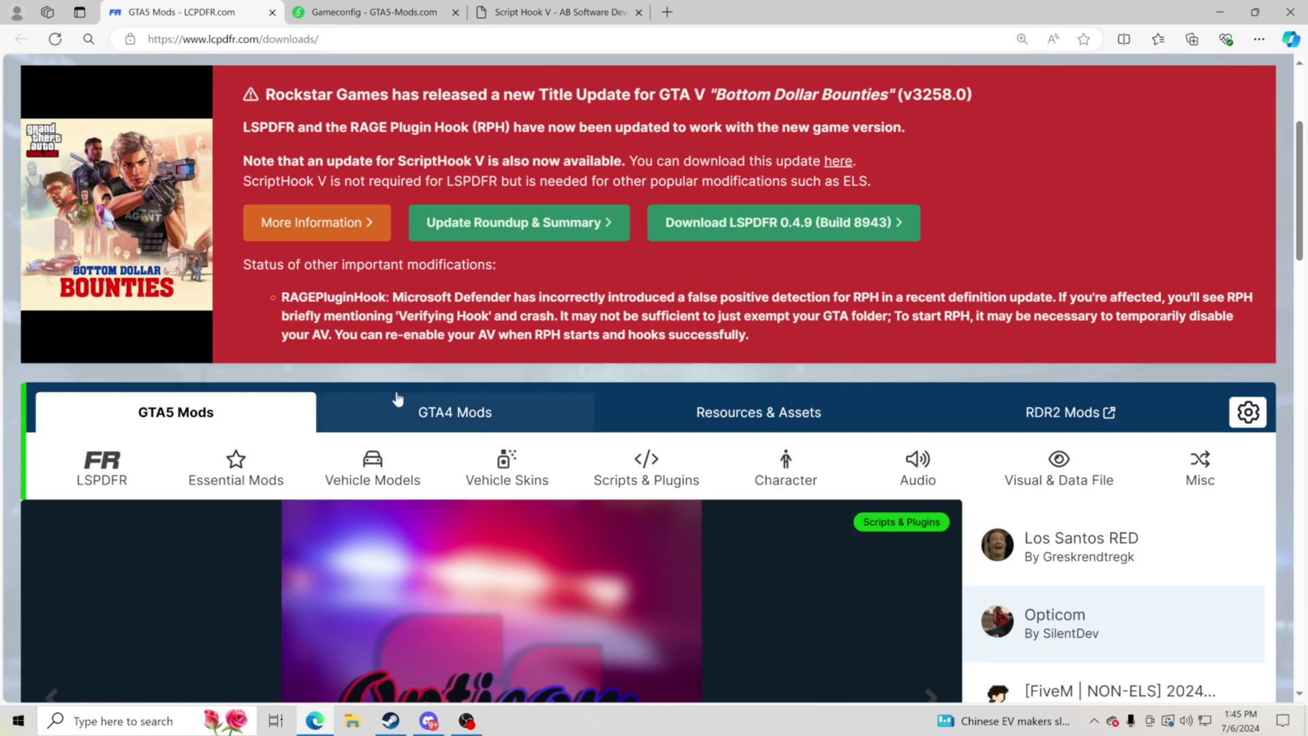
pyautogui.scroll(3, 301, 421)
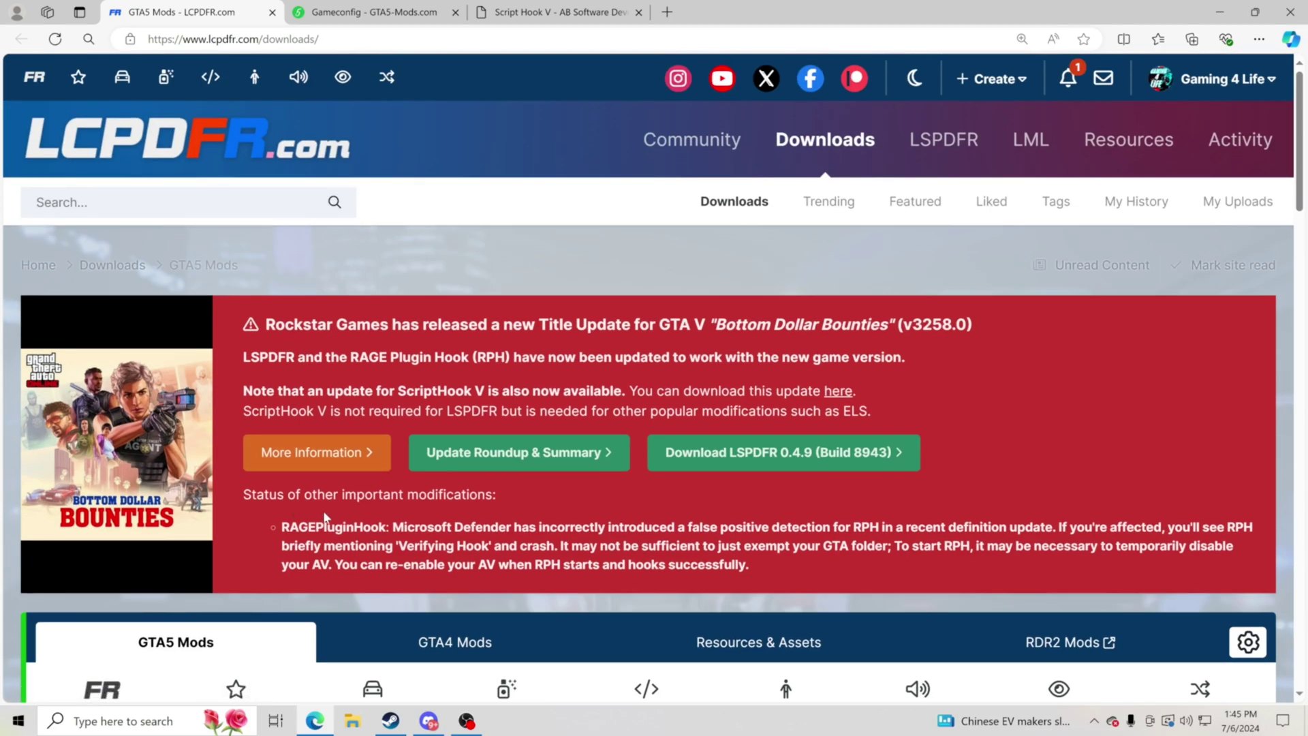
pyautogui.click(807, 465)
# Accept the LSPD First Response user agreement and download lspdfr_049_8943_setup.exe.
pyautogui.scroll(-3, 626, 519)
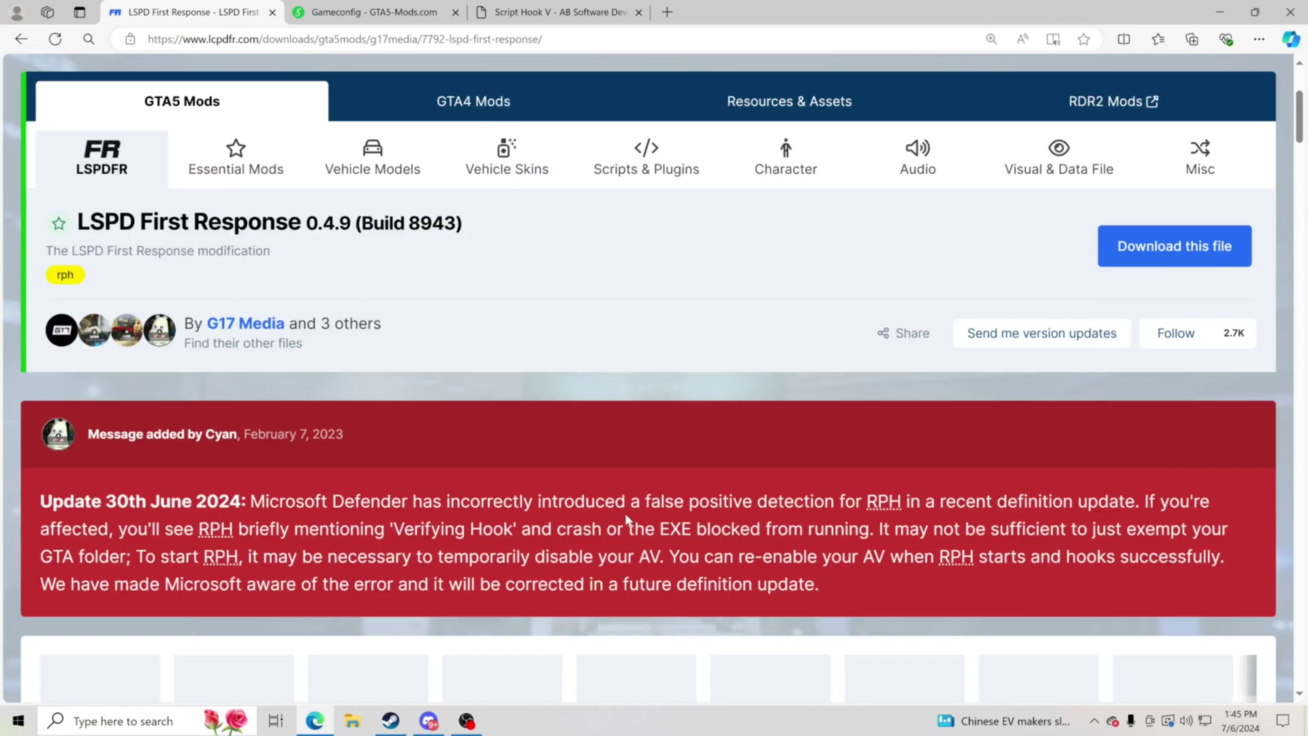
pyautogui.scroll(-8, 627, 520)
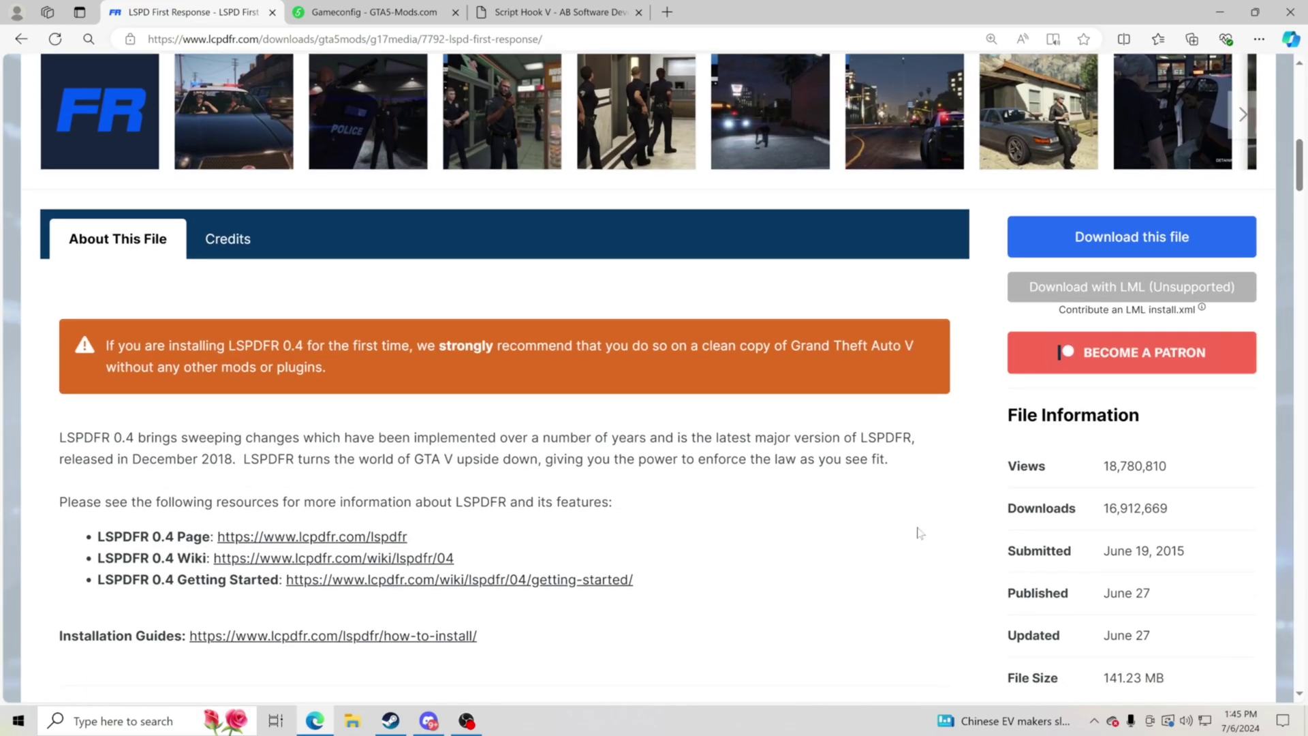
pyautogui.scroll(2, 919, 532)
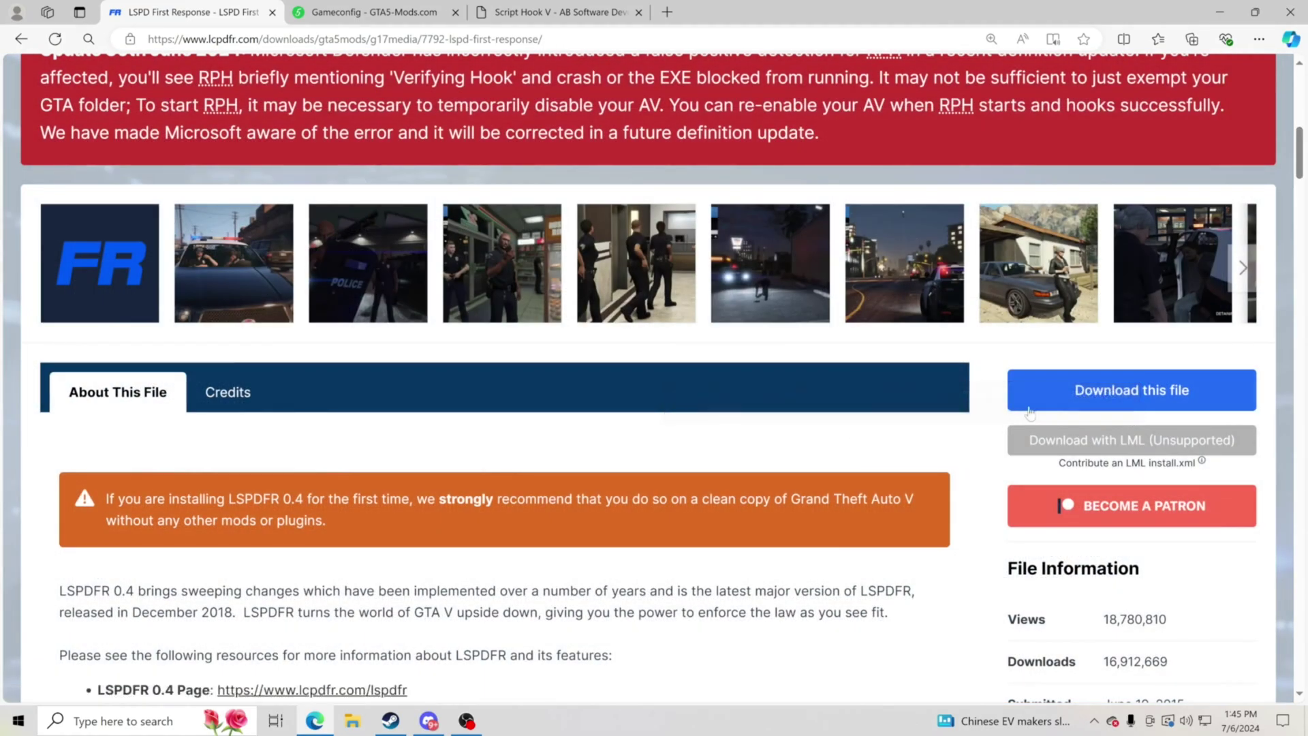
pyautogui.click(1095, 389)
pyautogui.scroll(-9, 521, 472)
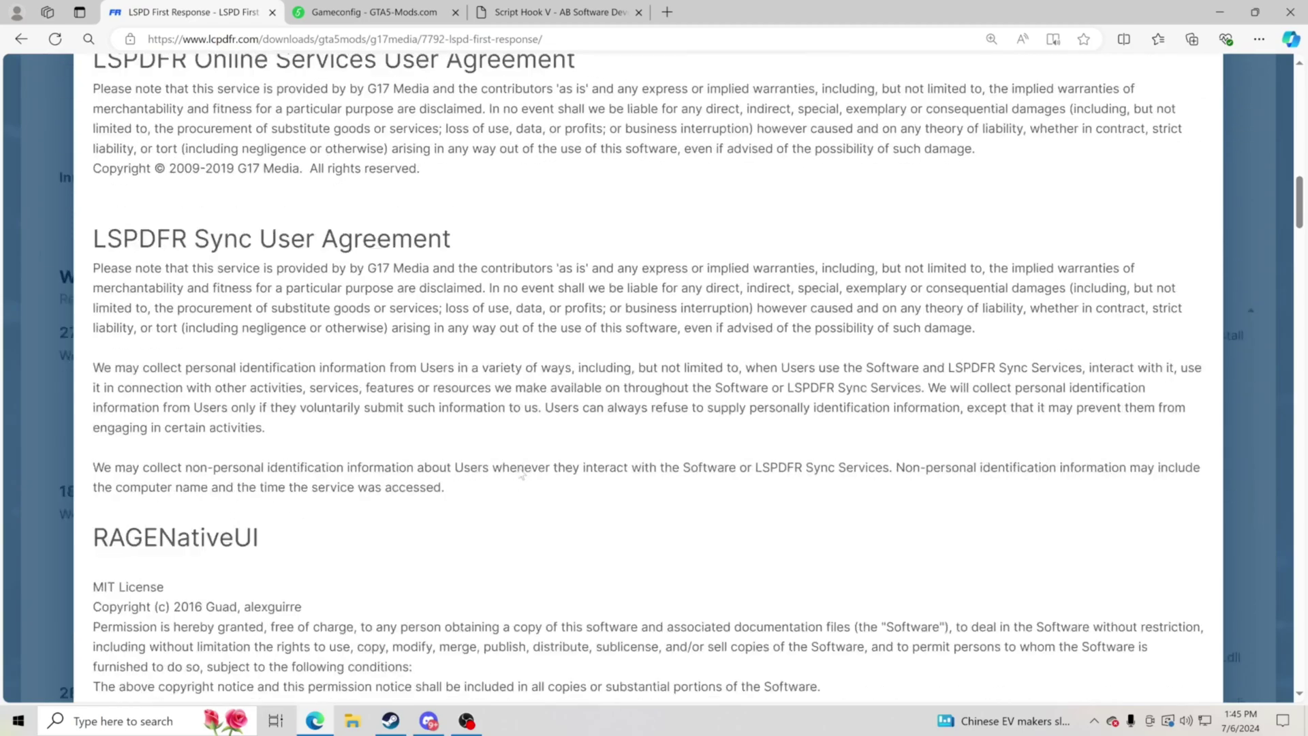
pyautogui.scroll(-20, 521, 472)
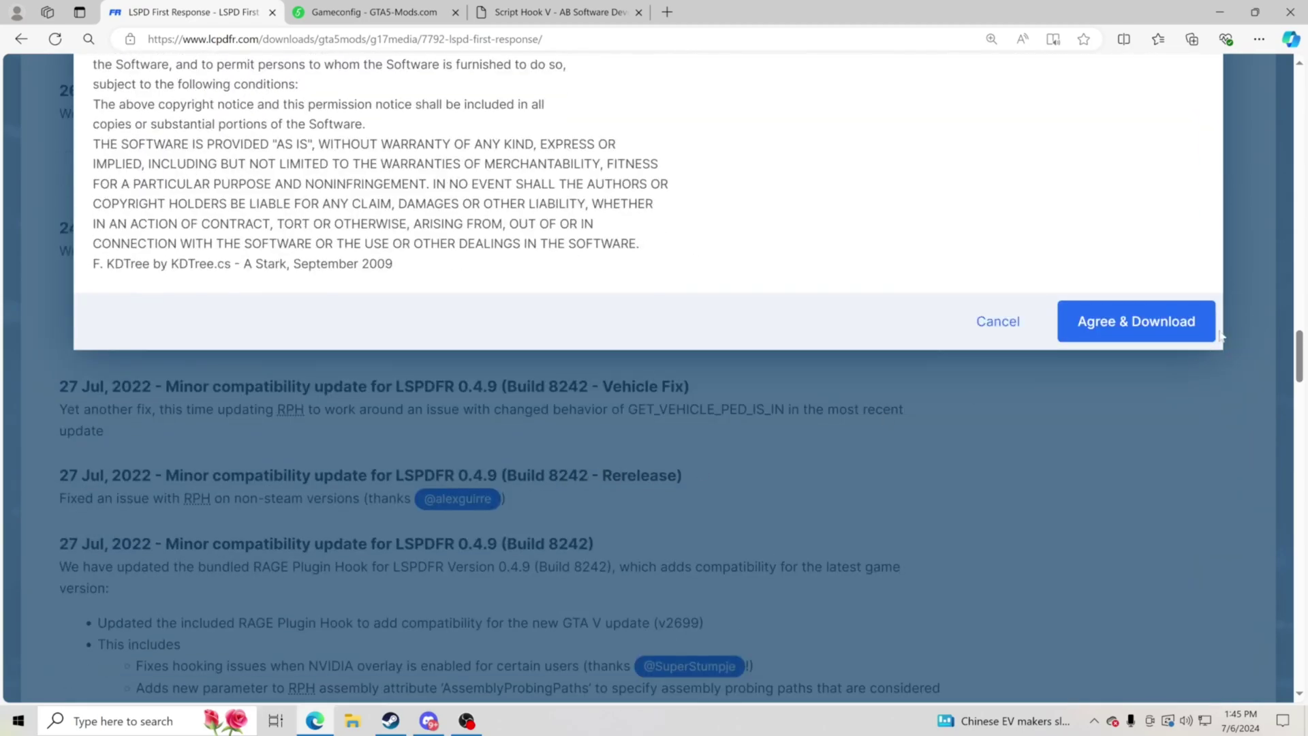
pyautogui.click(1102, 320)
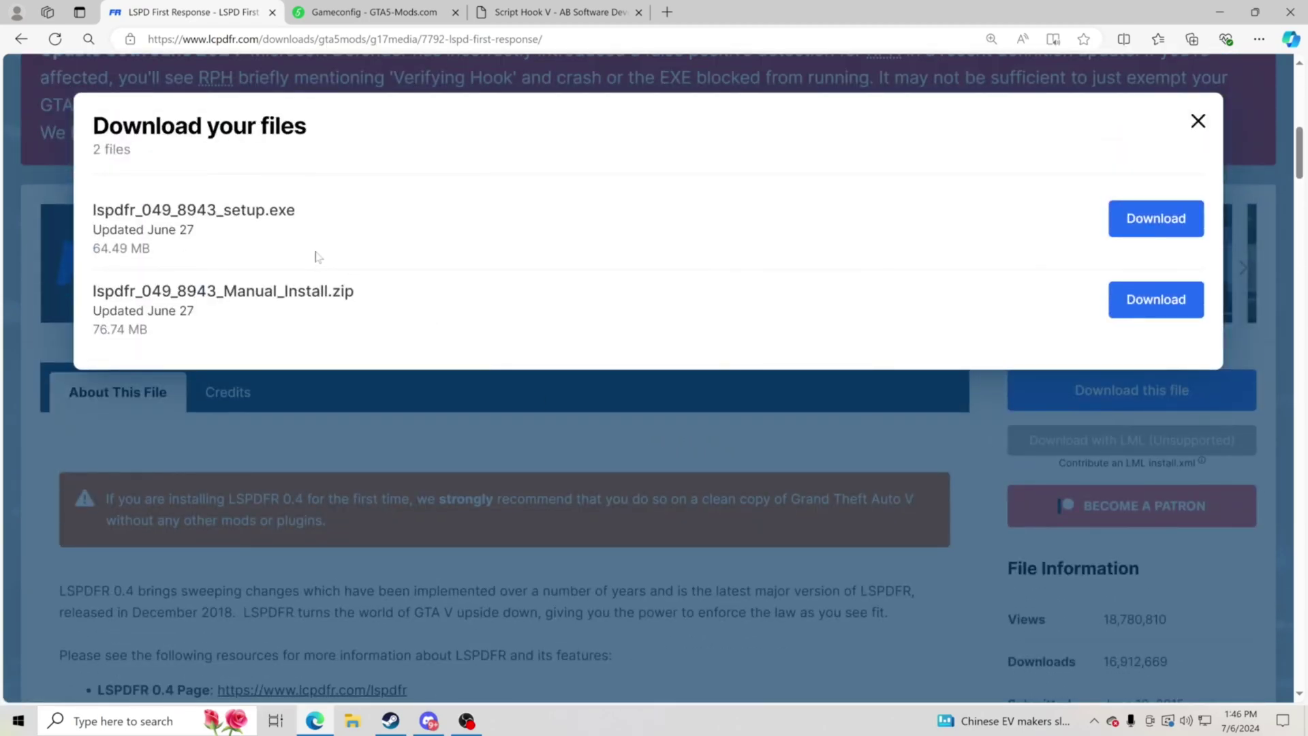
pyautogui.moveTo(224, 210); pyautogui.dragTo(266, 210)
pyautogui.click(1131, 233)
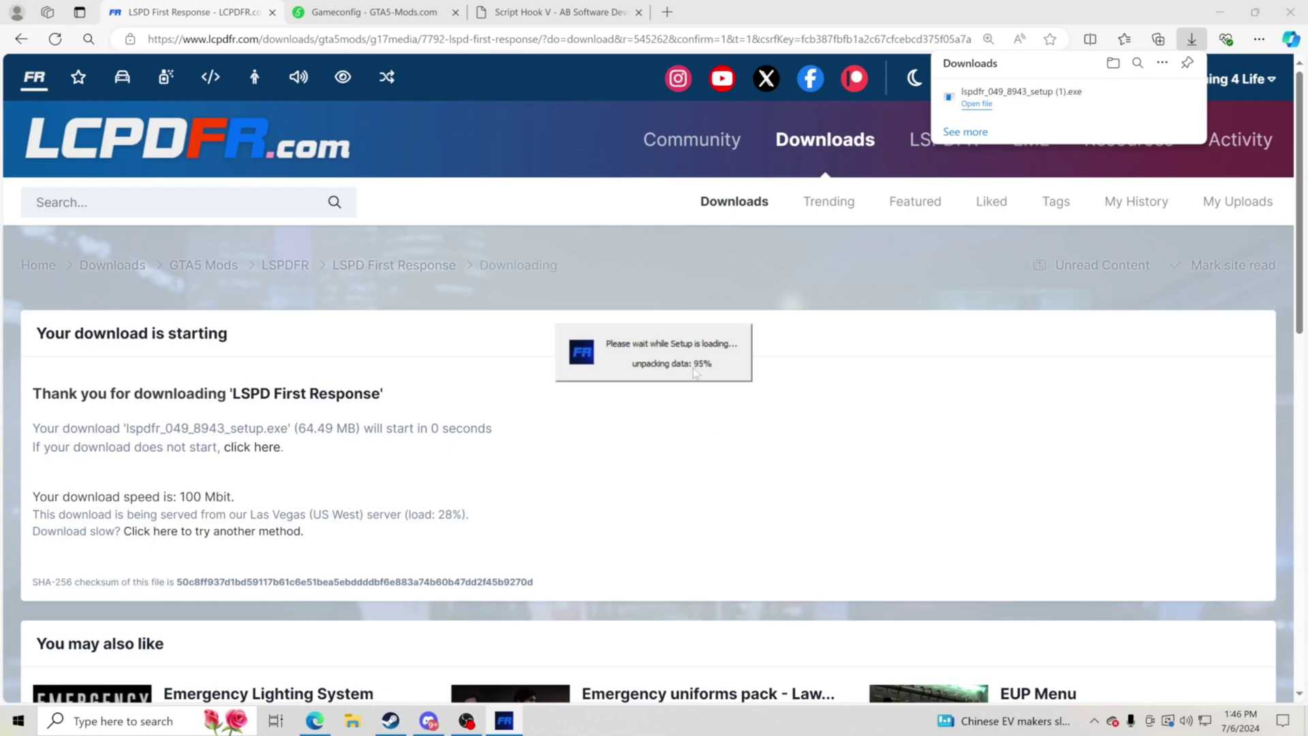
# Accept the license in the LSPD First Response installer and keep the preselected components, continuing to the install location.
pyautogui.click(653, 395)
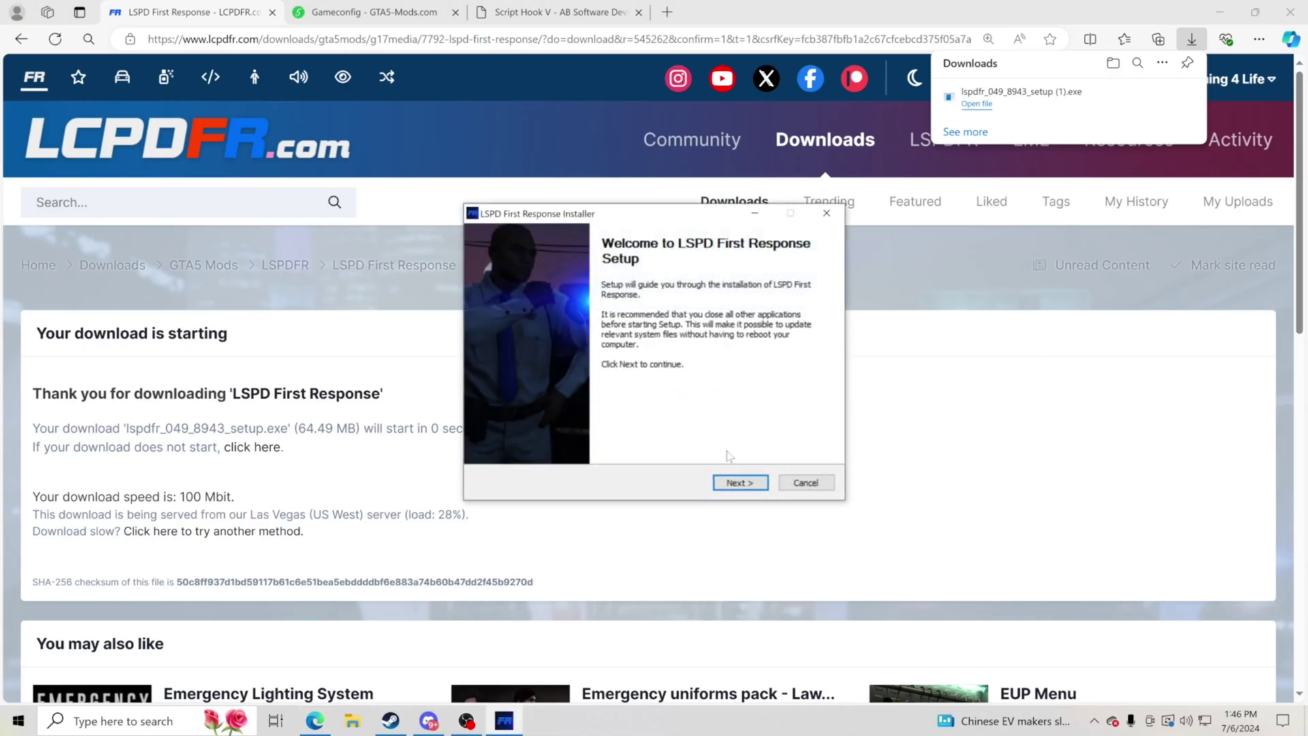
pyautogui.click(729, 485)
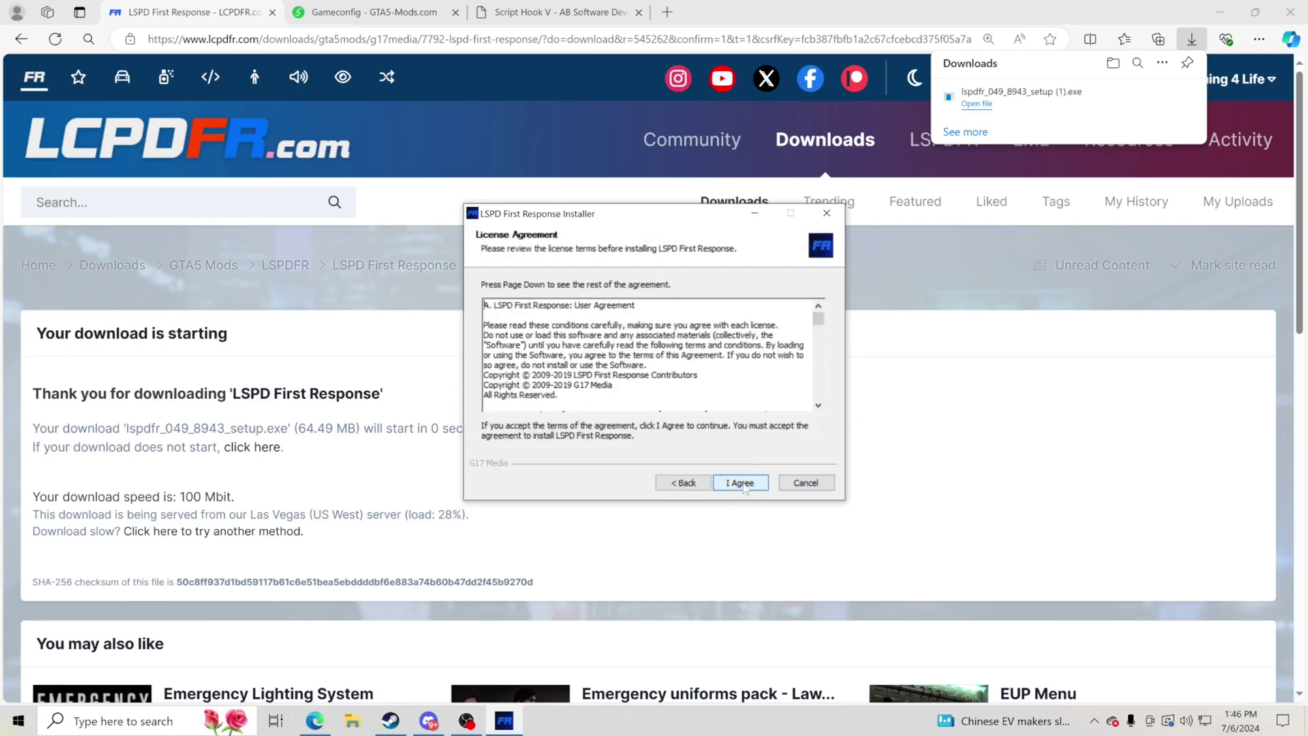
pyautogui.click(732, 485)
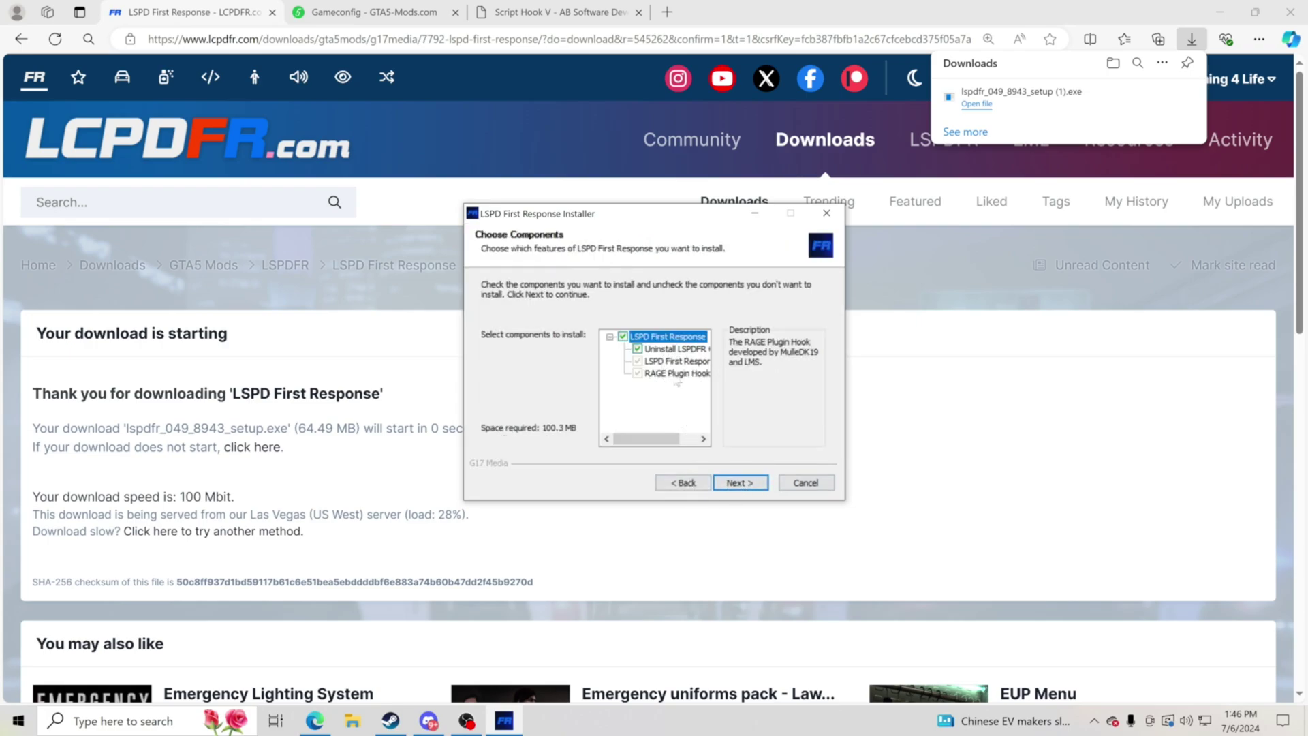
pyautogui.click(748, 483)
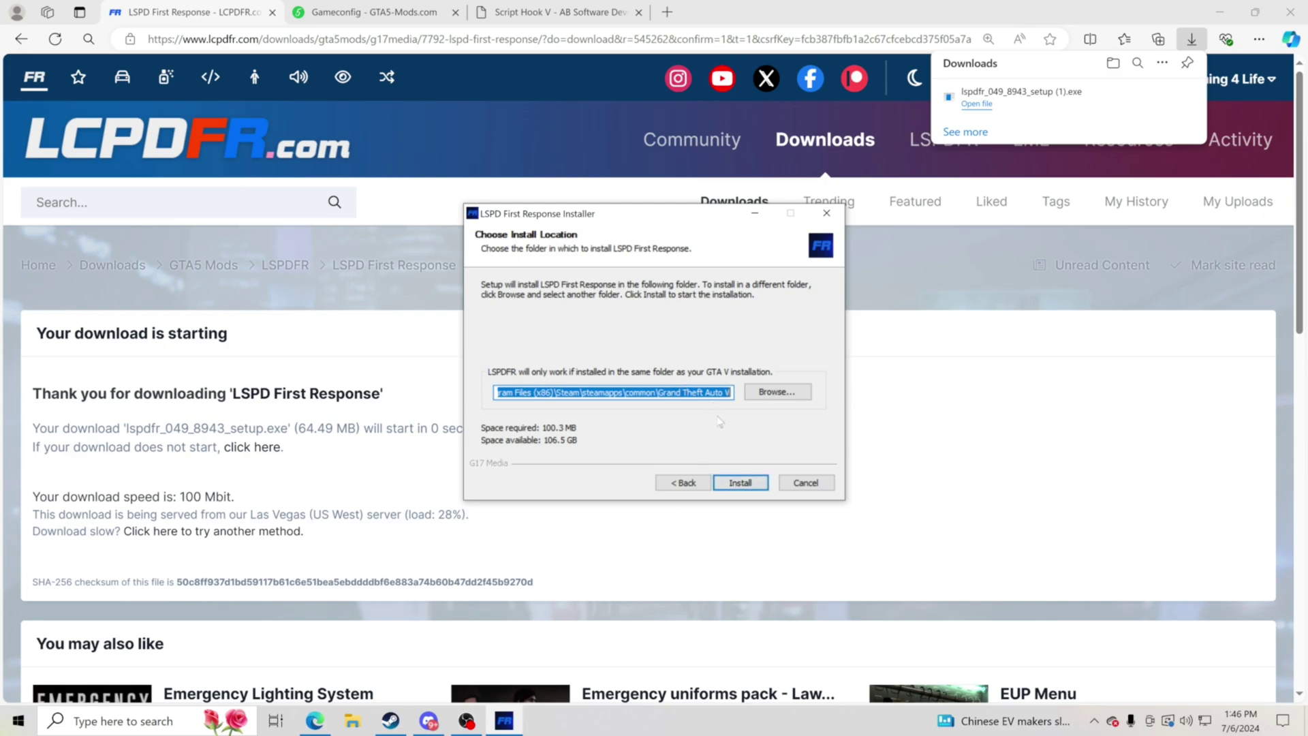
# Switch to Steam and browse the local files of Grand Theft Auto V to show its installation folder.
pyautogui.click(387, 723)
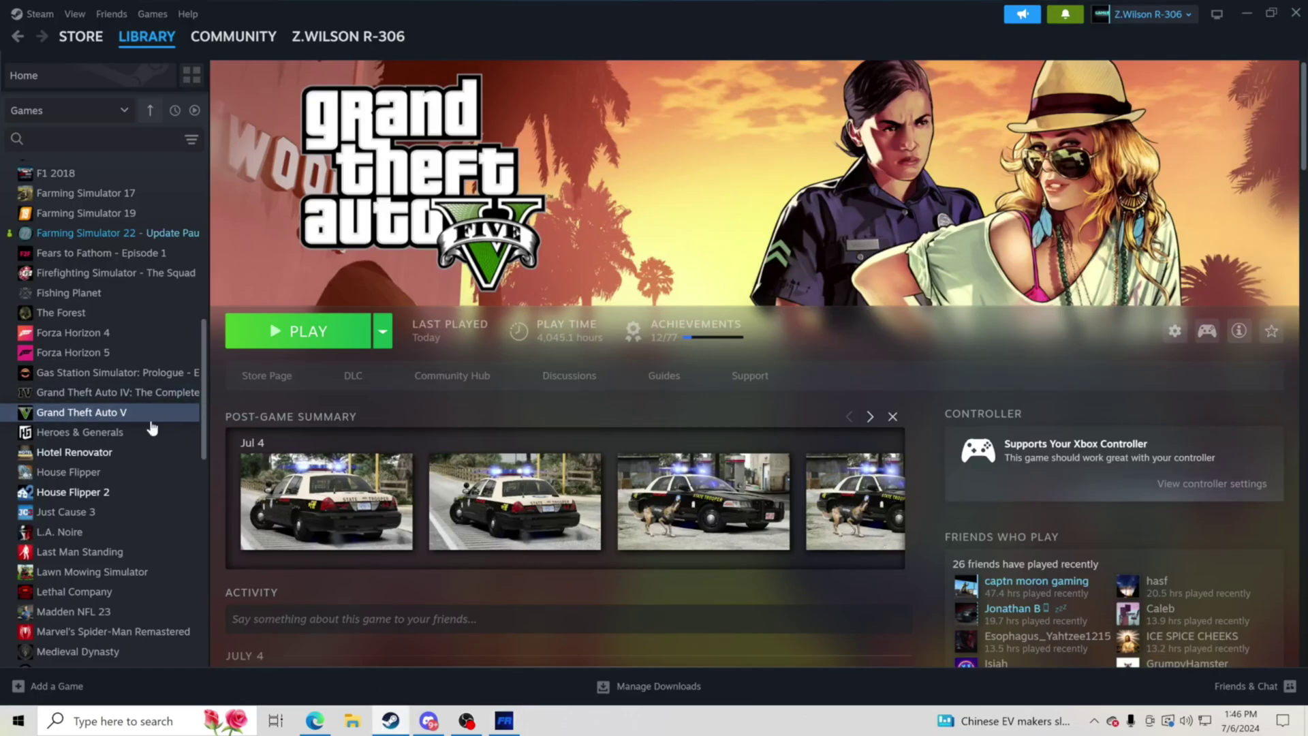
pyautogui.moveTo(162, 50)
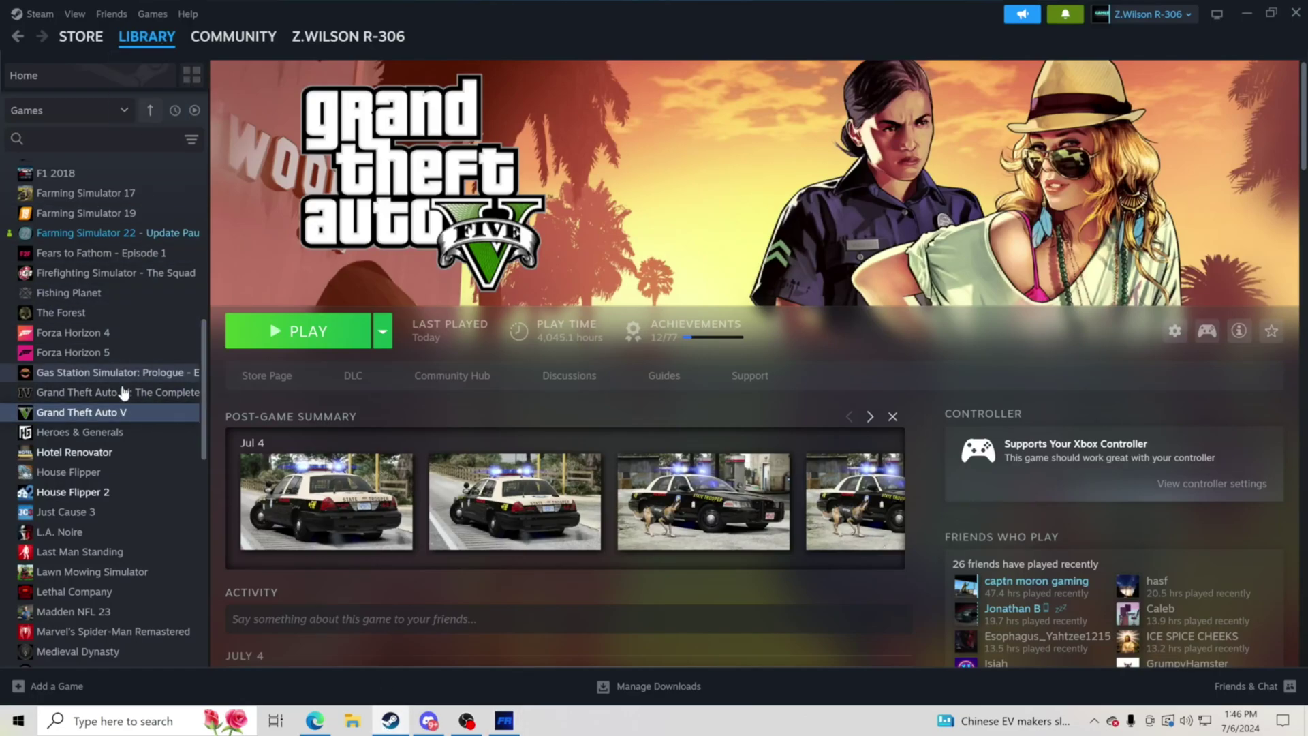
pyautogui.rightClick(117, 412)
pyautogui.moveTo(156, 486)
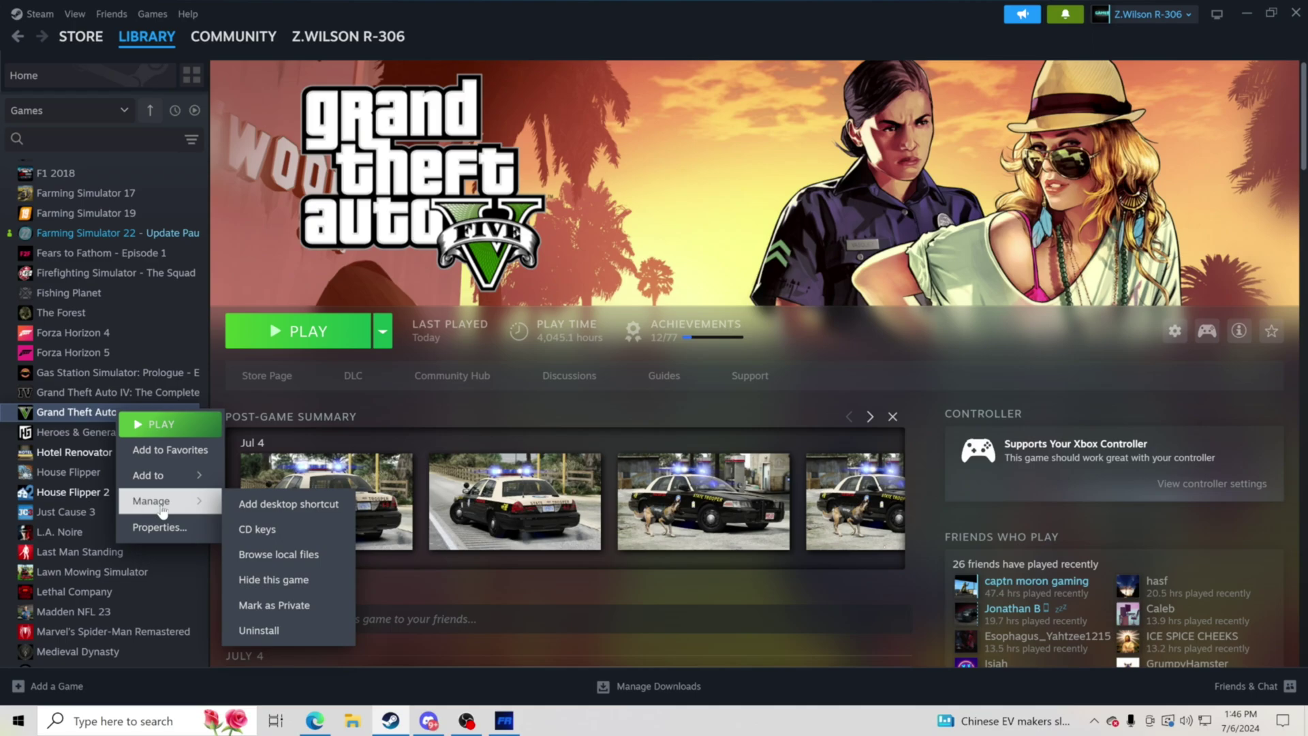
pyautogui.click(267, 562)
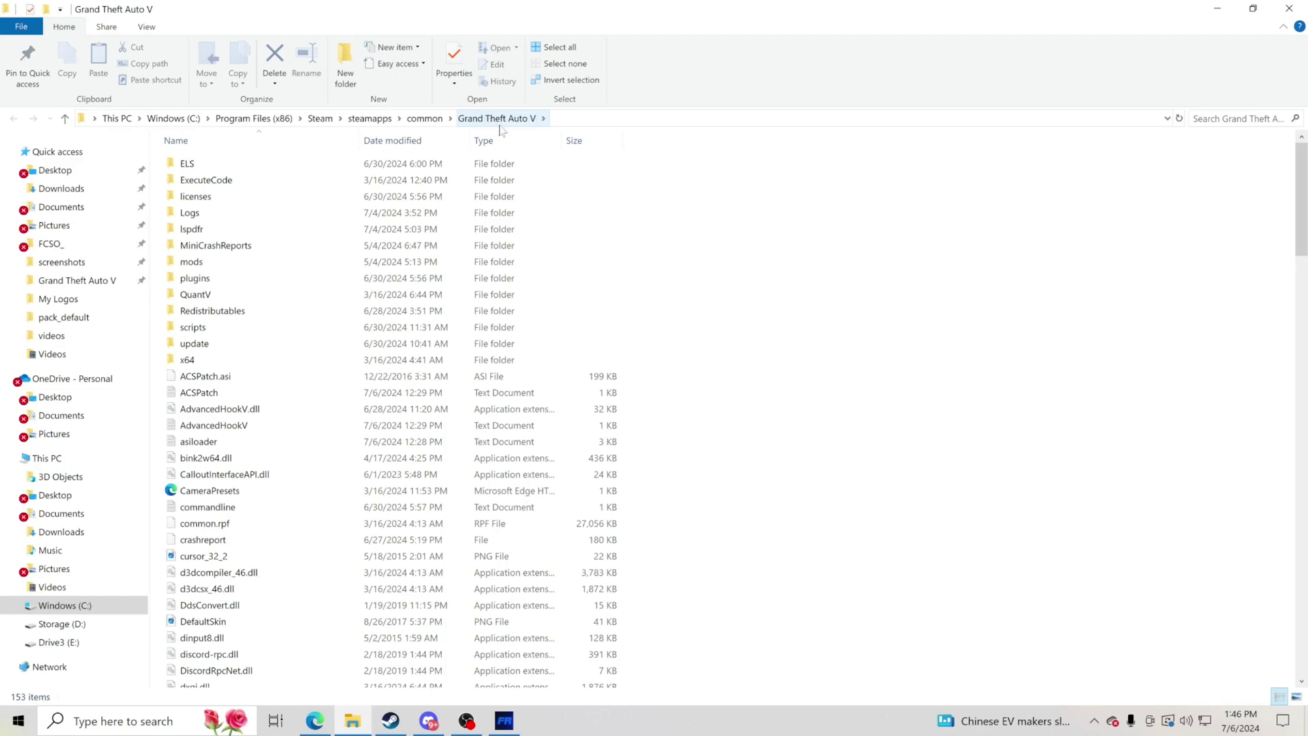
# Switch to the LSPD First Response installer and open the folder browser for the install location.
pyautogui.click(504, 721)
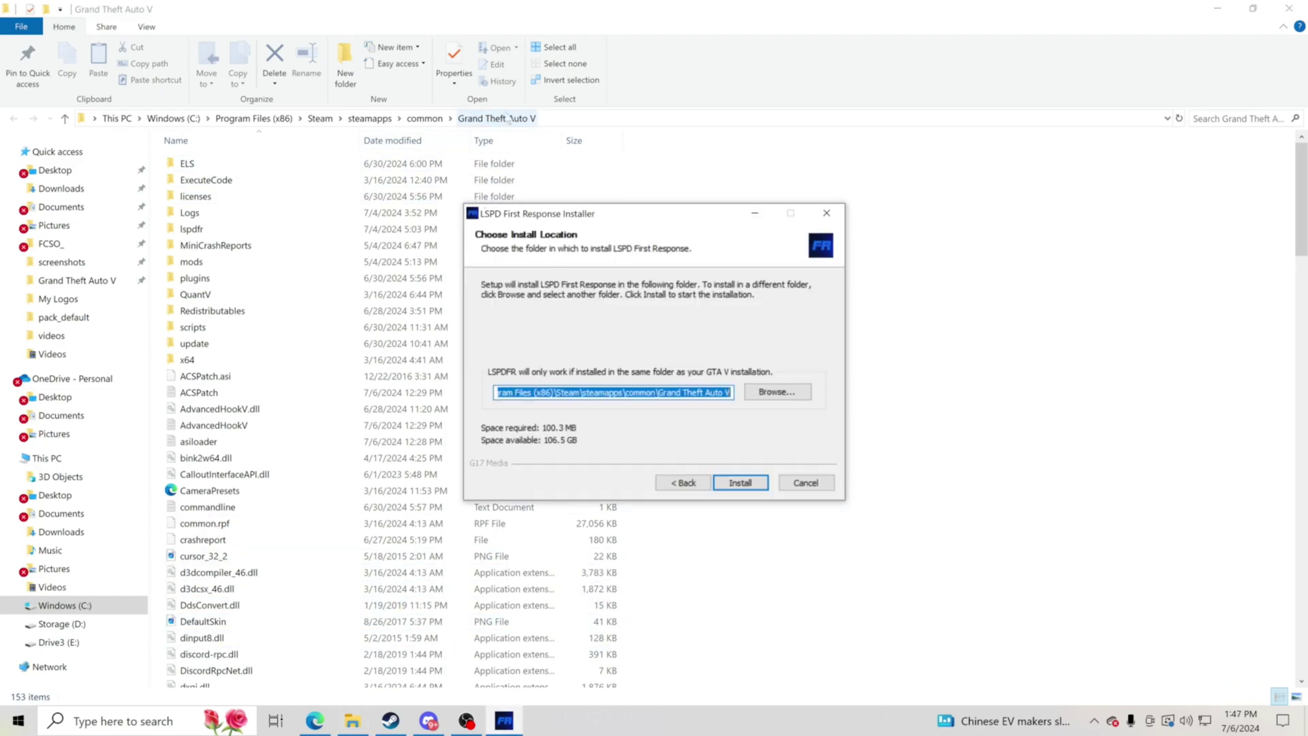
pyautogui.moveTo(597, 221); pyautogui.dragTo(806, 177)
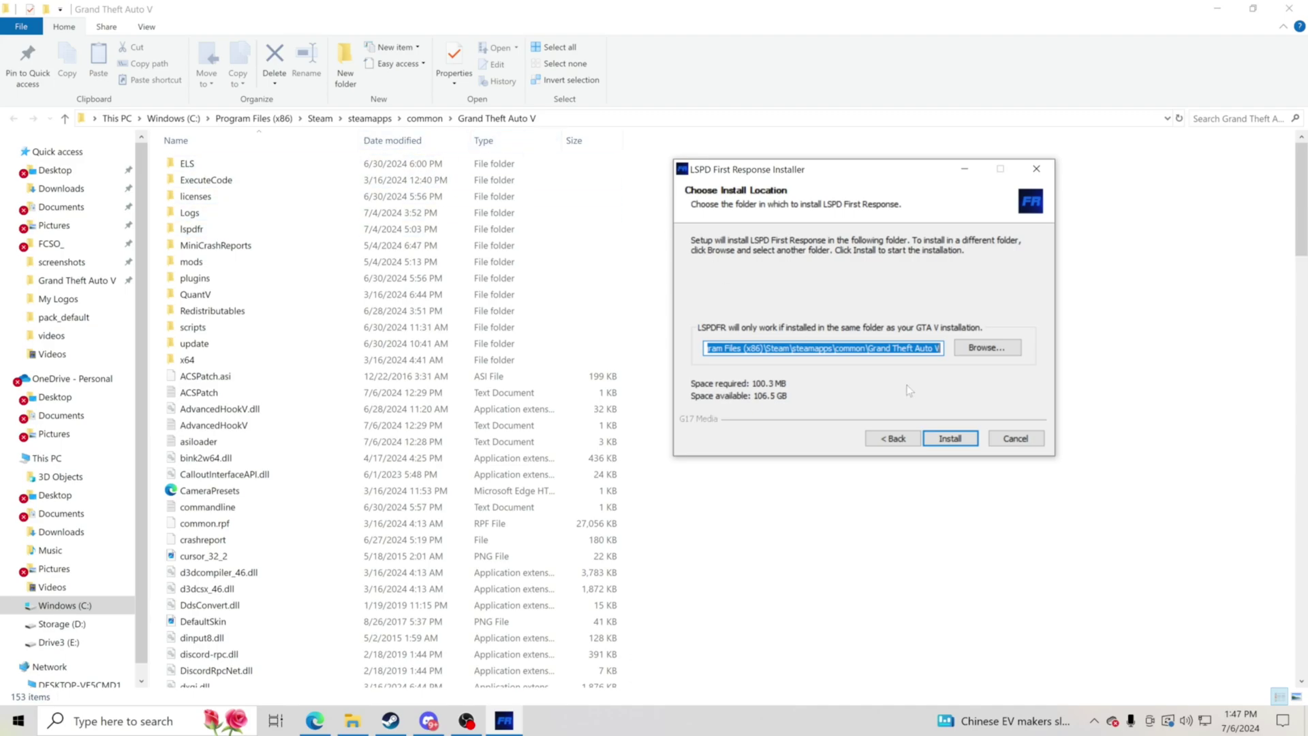
pyautogui.click(976, 352)
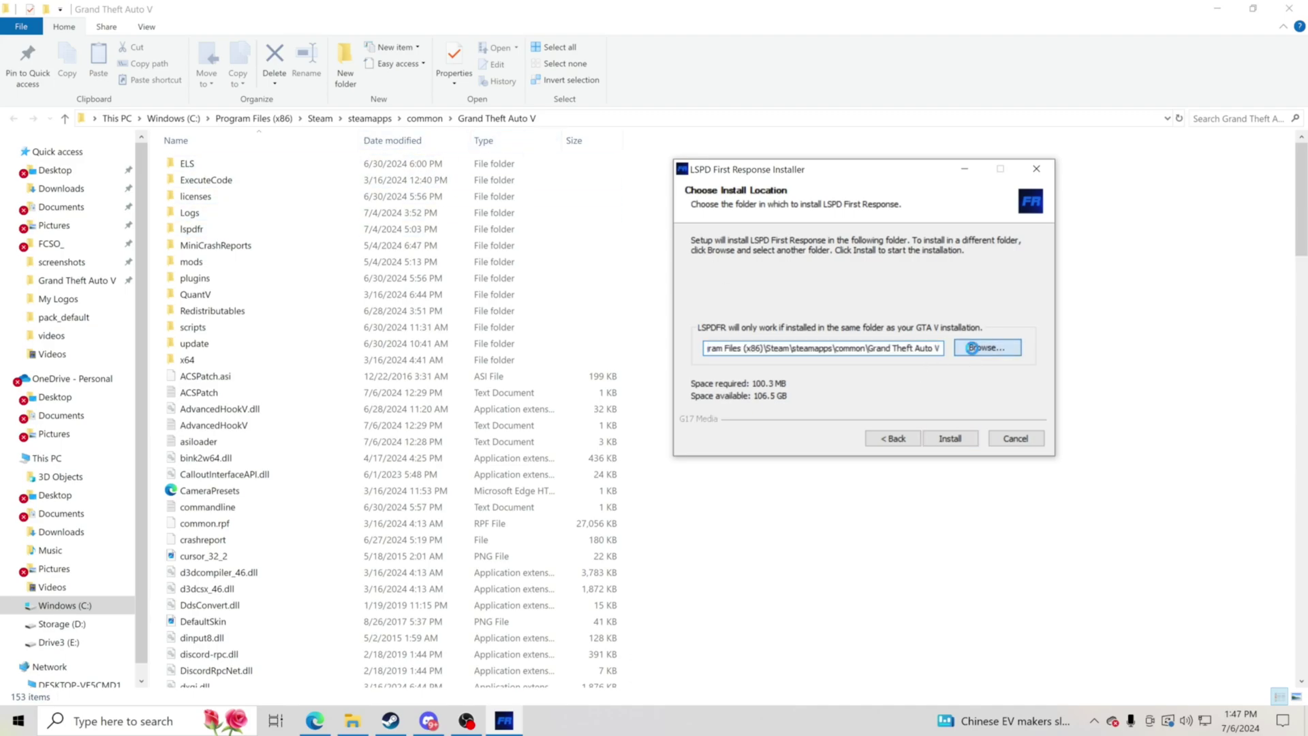
pyautogui.moveTo(749, 238); pyautogui.dragTo(835, 97)
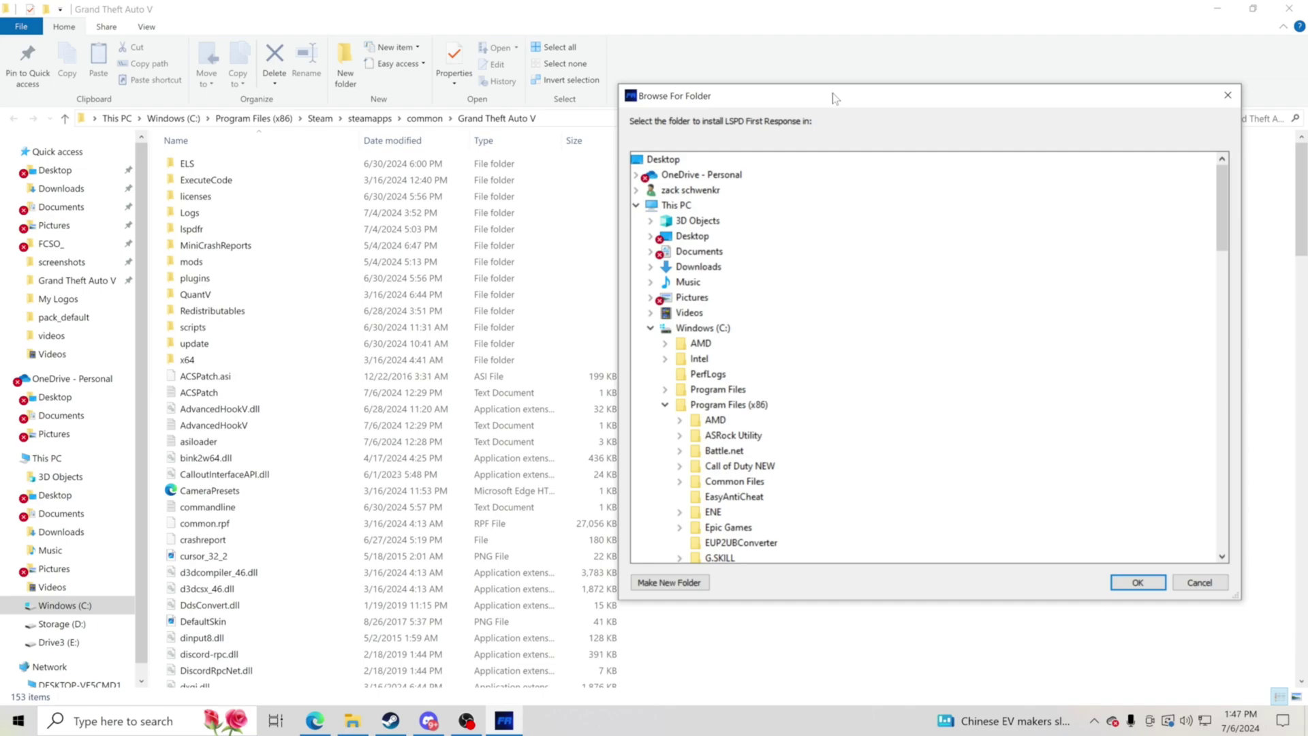
# Find and expand Program Files (x86) on the C: drive in the install folder tree.
pyautogui.scroll(-5, 804, 408)
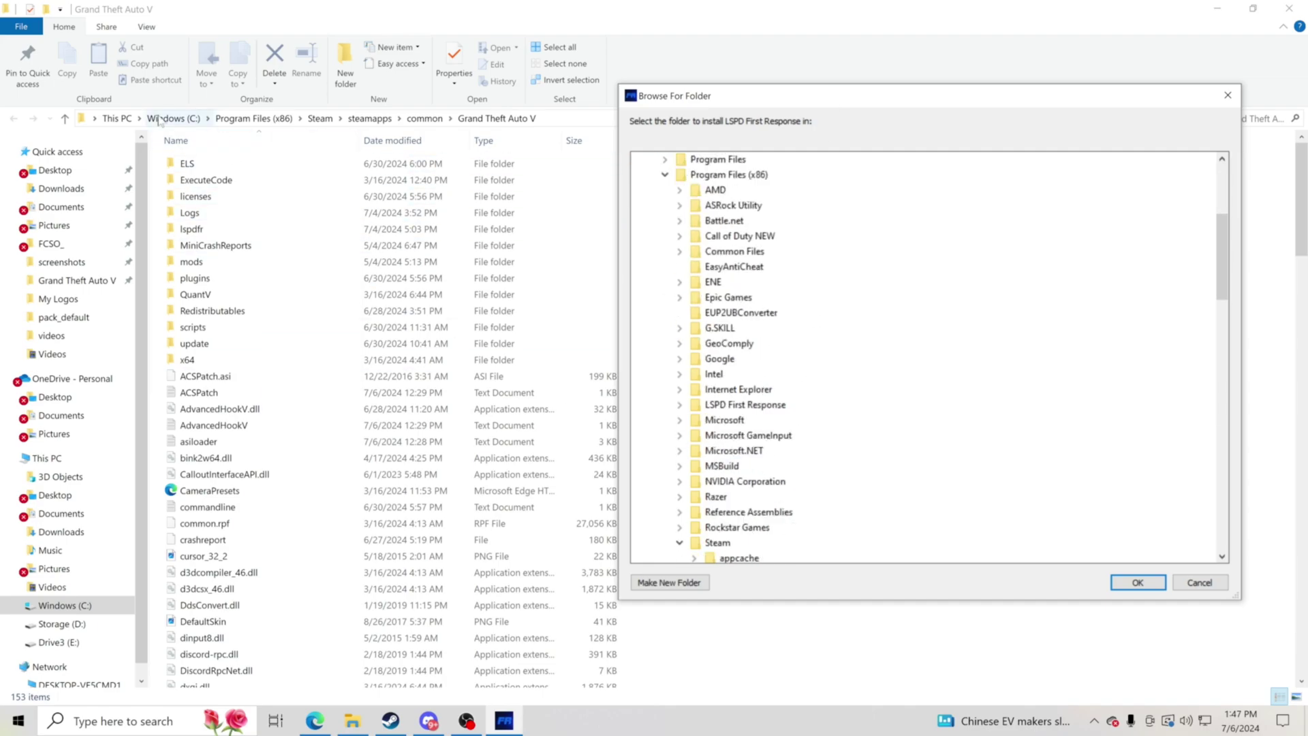
pyautogui.scroll(-5, 716, 490)
pyautogui.scroll(10, 714, 477)
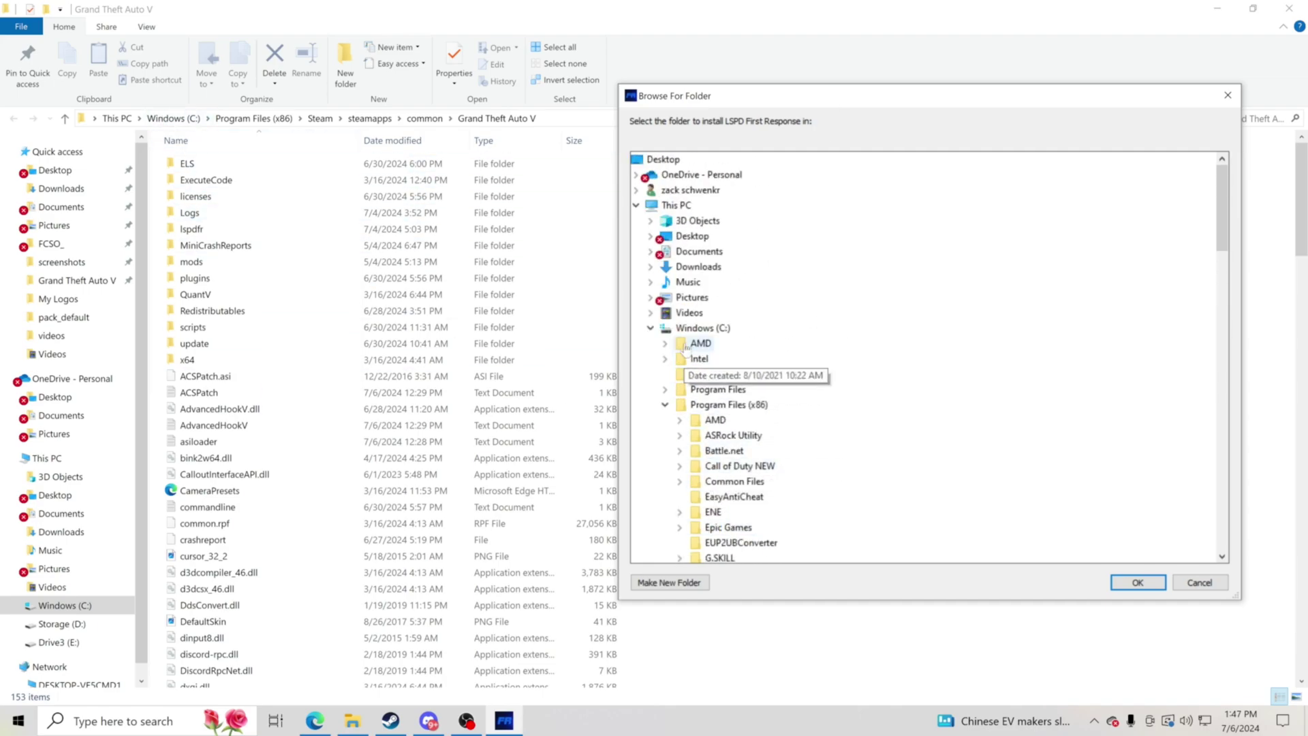
pyautogui.click(695, 406)
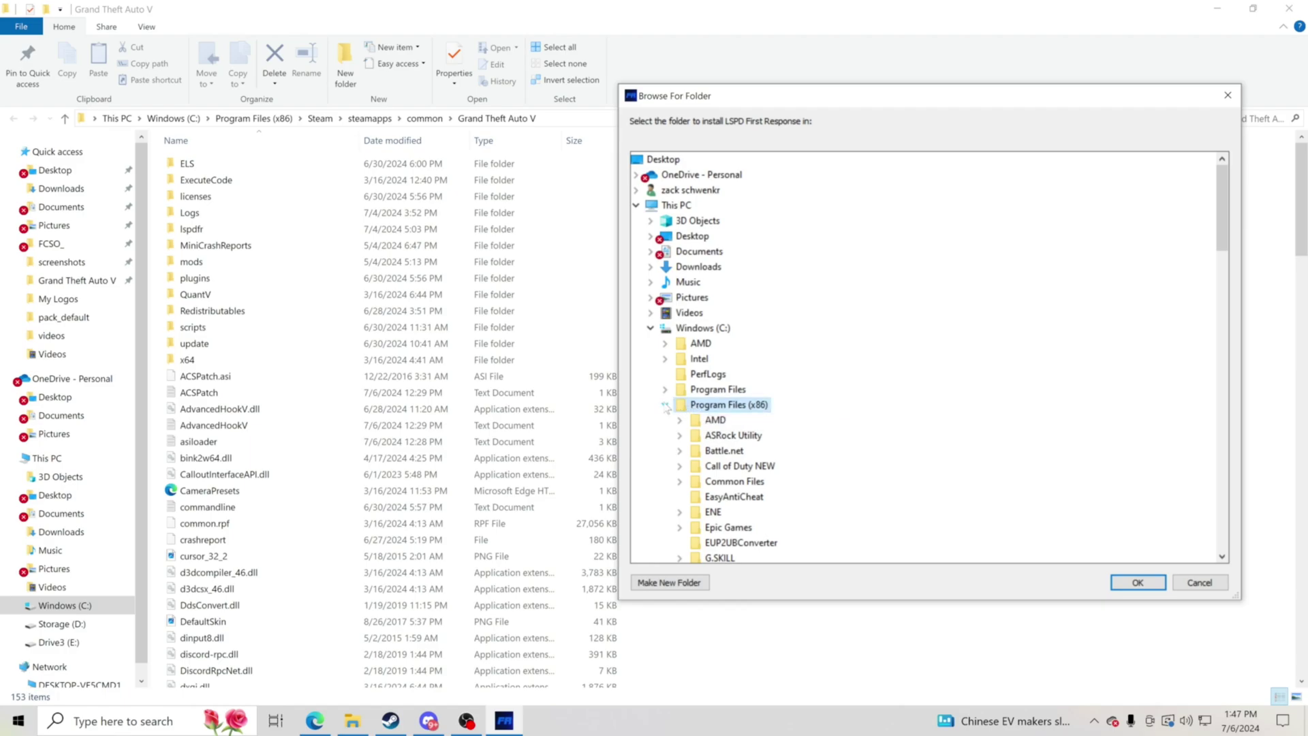
pyautogui.click(665, 405)
pyautogui.click(666, 406)
pyautogui.scroll(3, 671, 279)
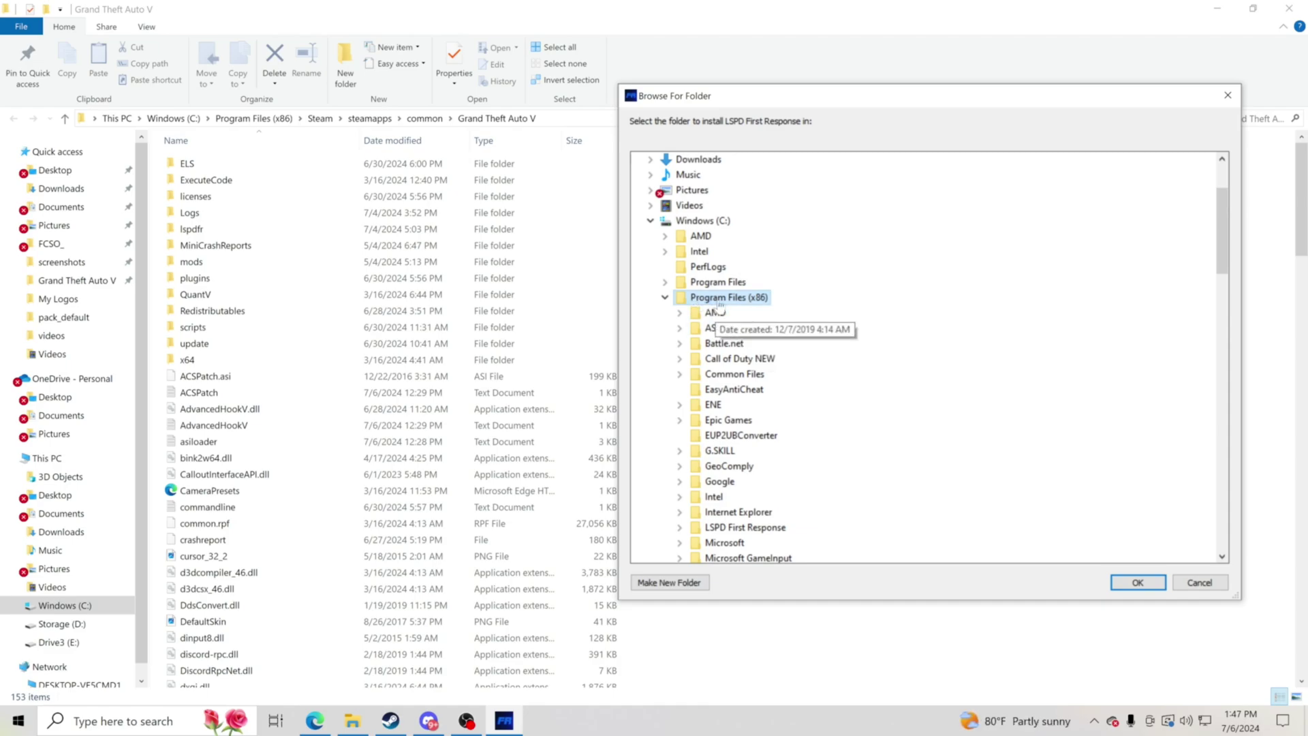
# Choose Steam\steamapps\common\Grand Theft Auto V as the installation folder and confirm it.
pyautogui.scroll(-3, 717, 489)
pyautogui.scroll(-2, 717, 487)
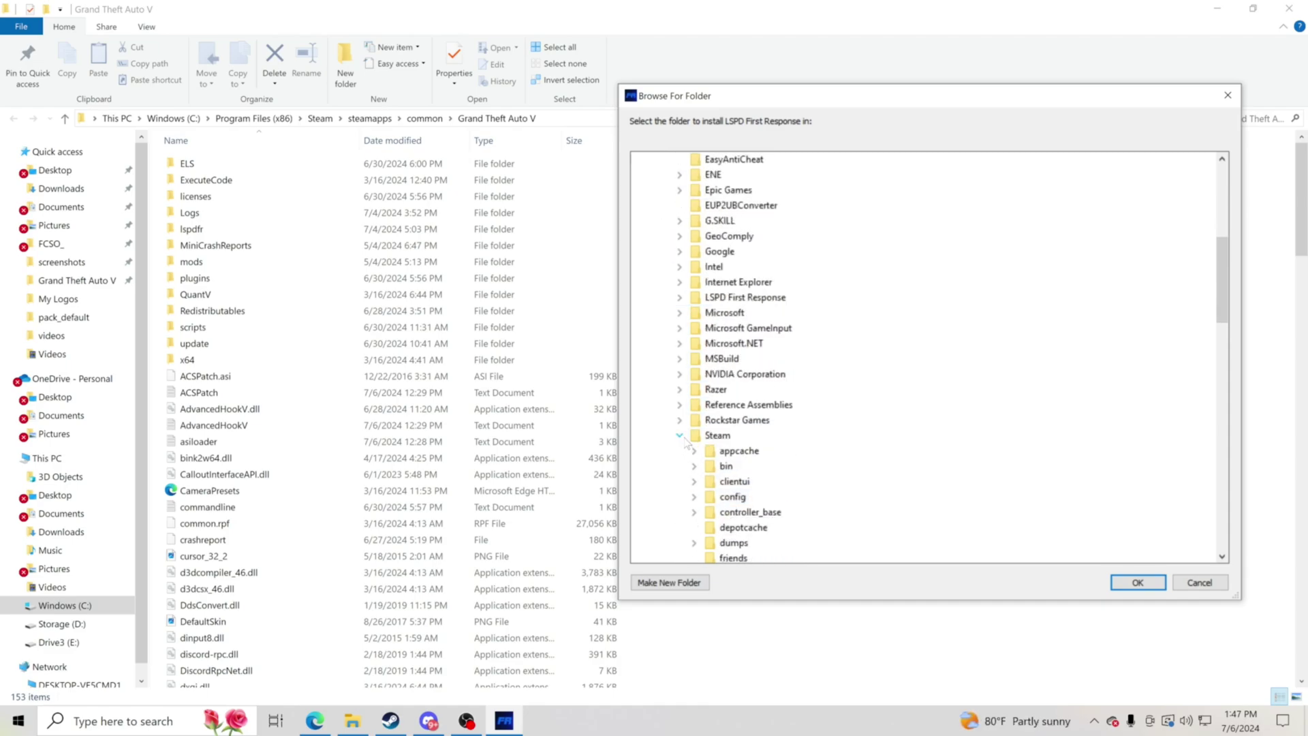
pyautogui.scroll(-3, 684, 442)
pyautogui.click(693, 458)
pyautogui.click(708, 466)
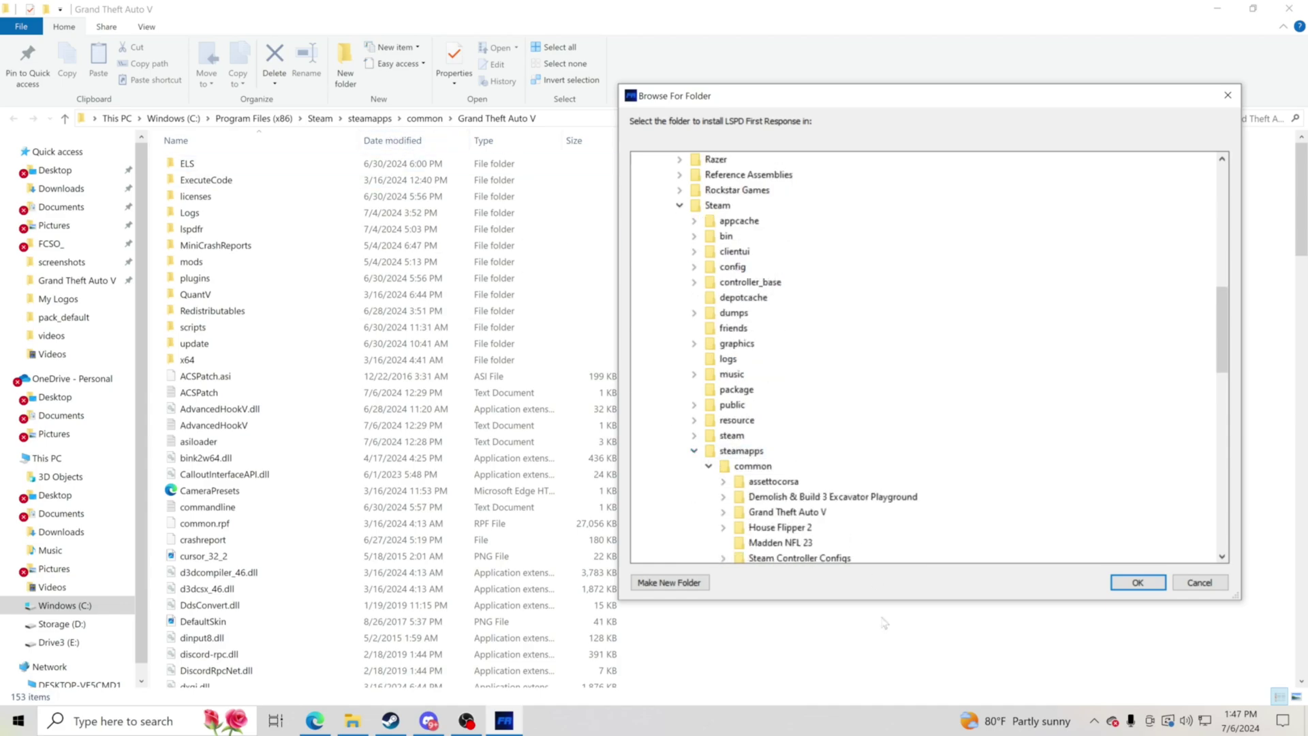
pyautogui.scroll(-3, 769, 491)
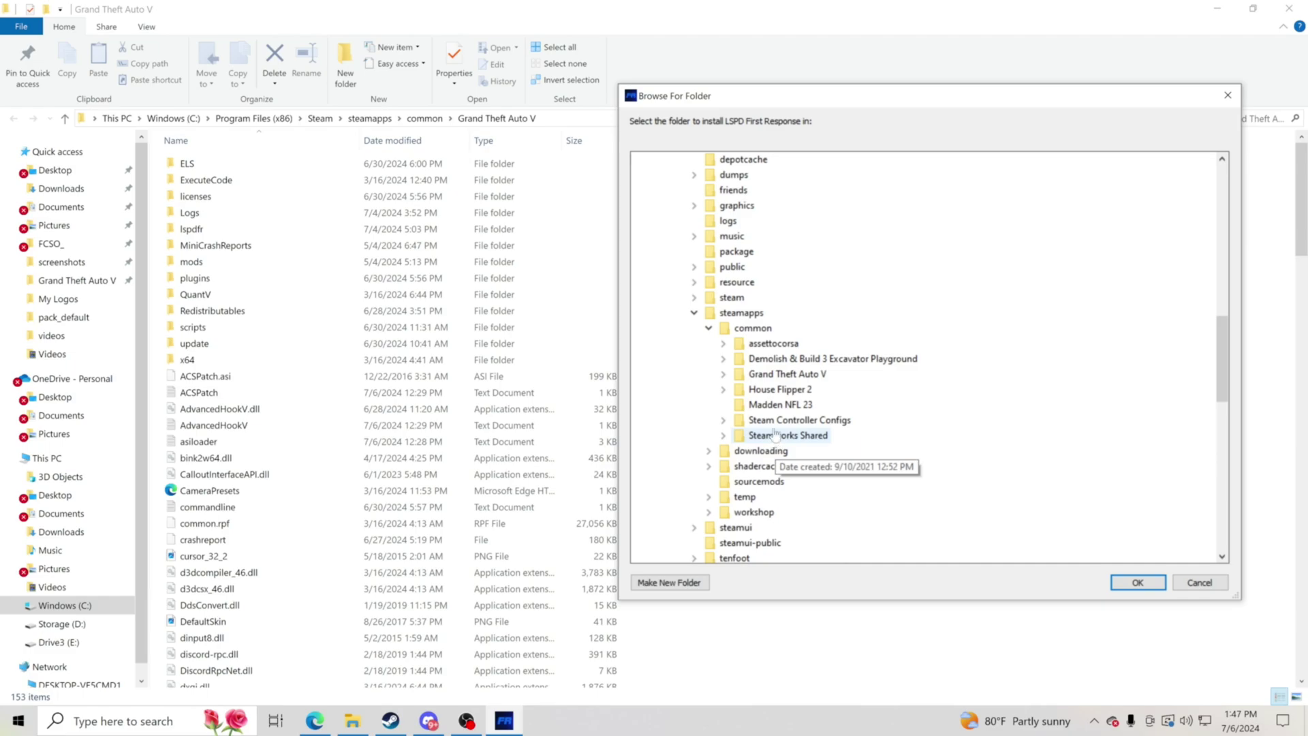
pyautogui.click(787, 374)
pyautogui.doubleClick(787, 374)
pyautogui.press('Return')
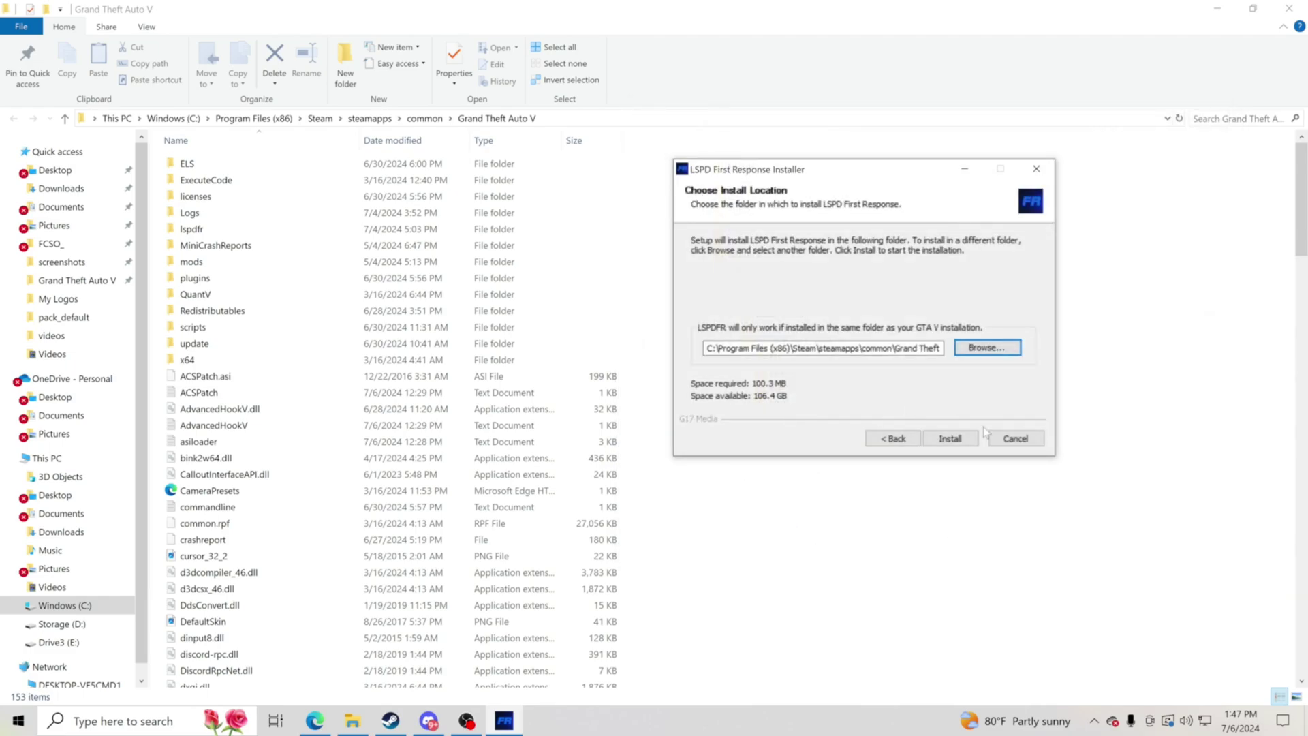
# Install LSPD First Response, finish setup with the First Time Configurator set to launch, and show the configurator window.
pyautogui.click(951, 440)
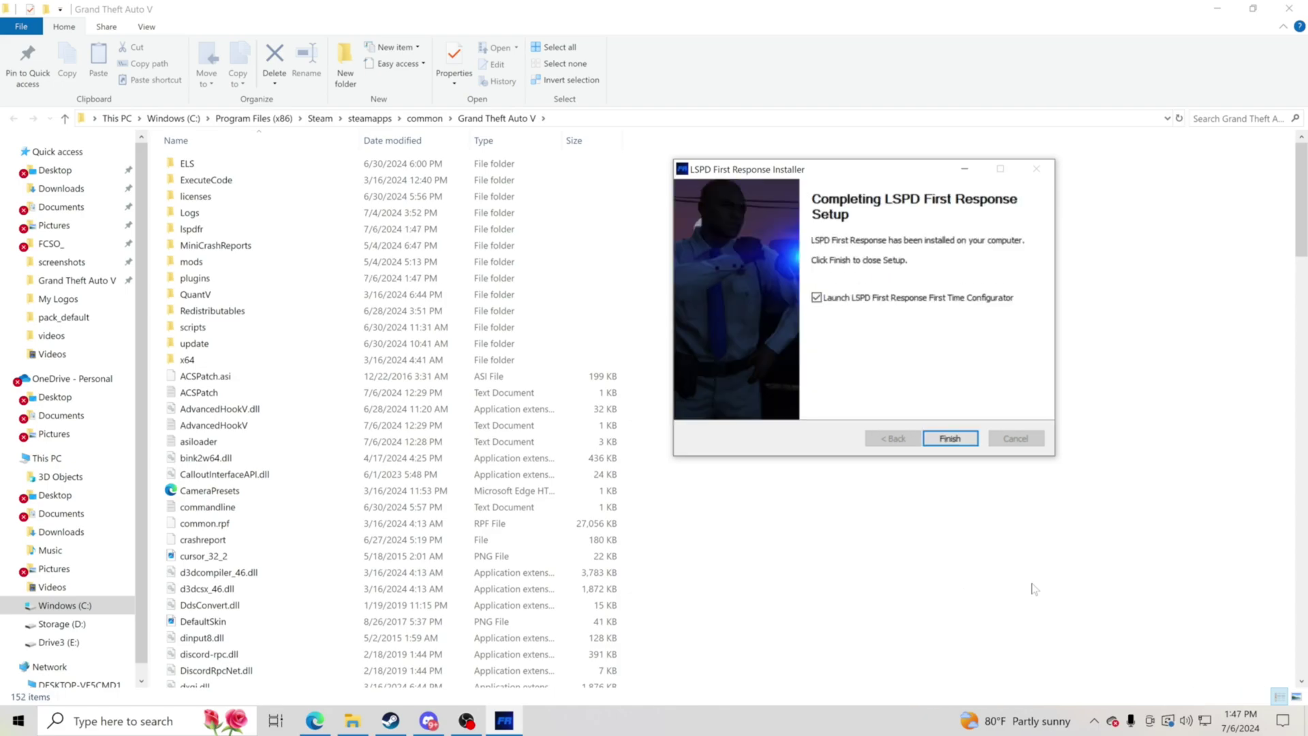
pyautogui.click(949, 438)
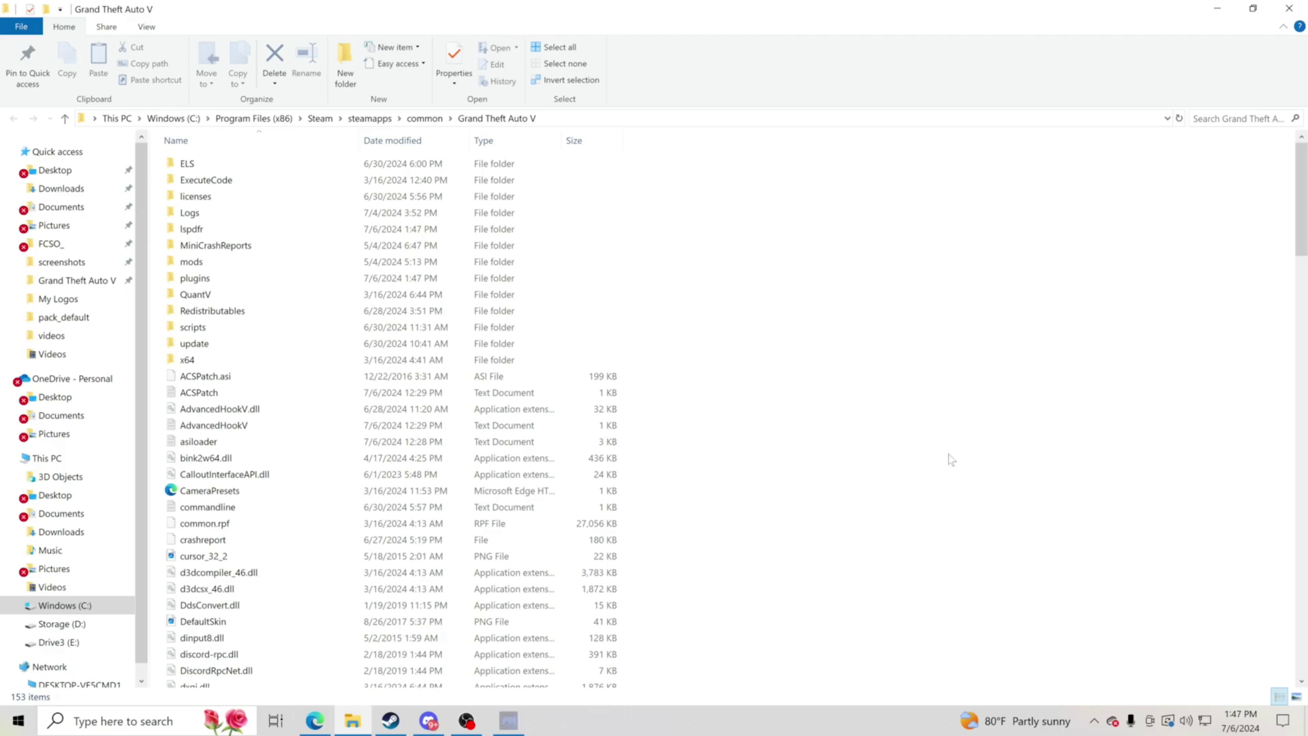
pyautogui.click(502, 724)
pyautogui.moveTo(526, 166); pyautogui.dragTo(770, 141)
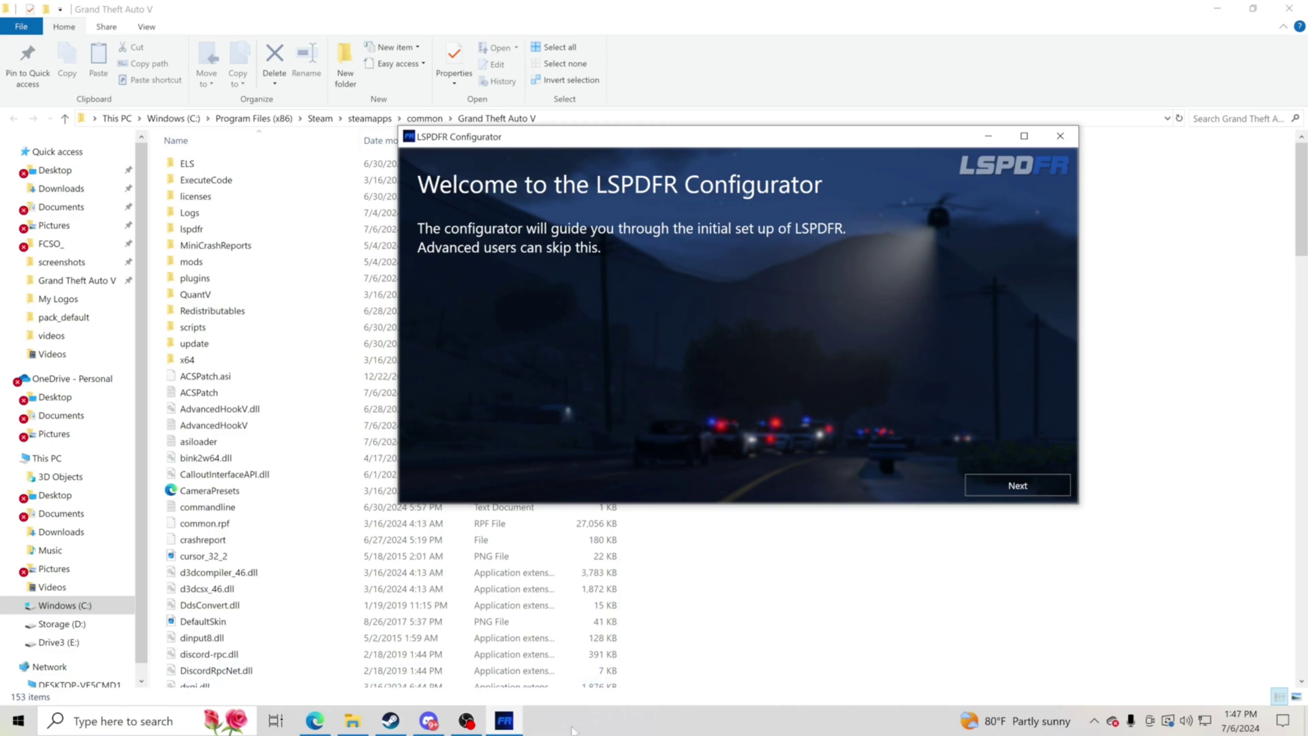
# In the LSPDFR Configurator, accept the RAGE Plugin Hook license and have the recommended settings applied automatically.
pyautogui.moveTo(515, 733)
pyautogui.click(994, 494)
pyautogui.click(1024, 134)
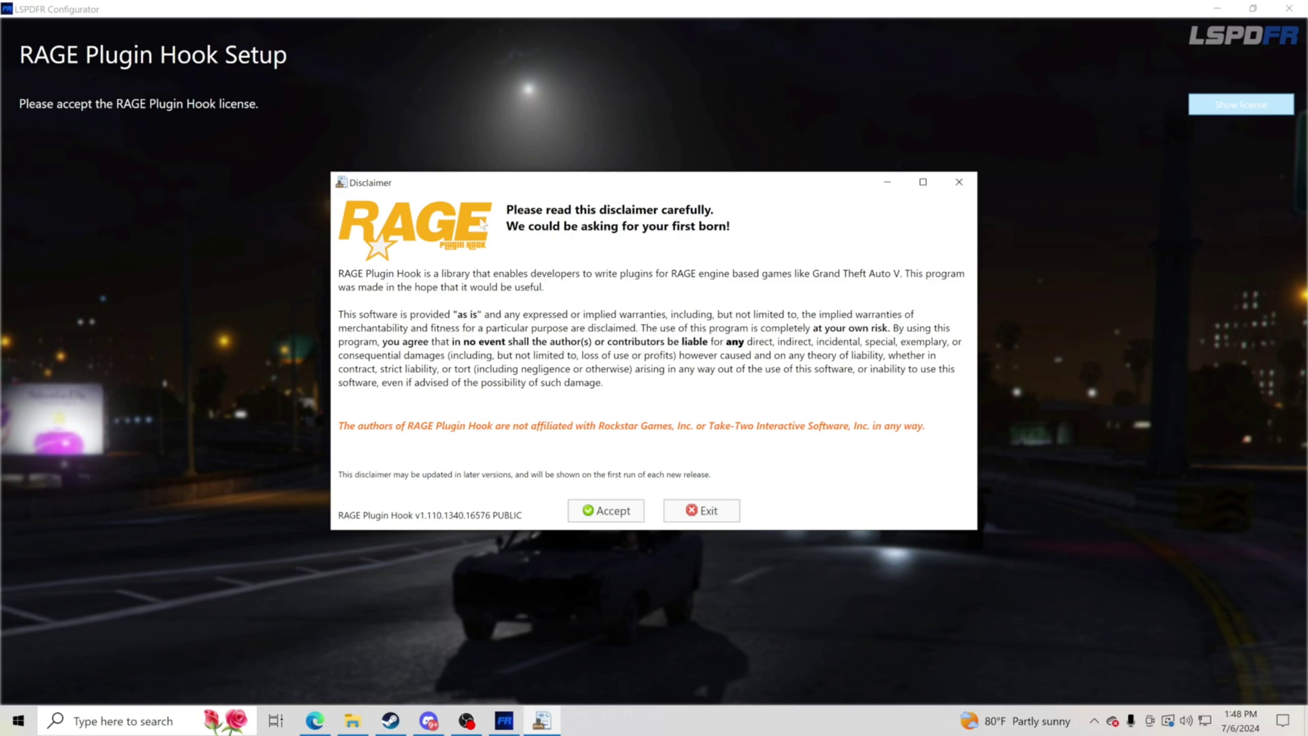
pyautogui.click(611, 515)
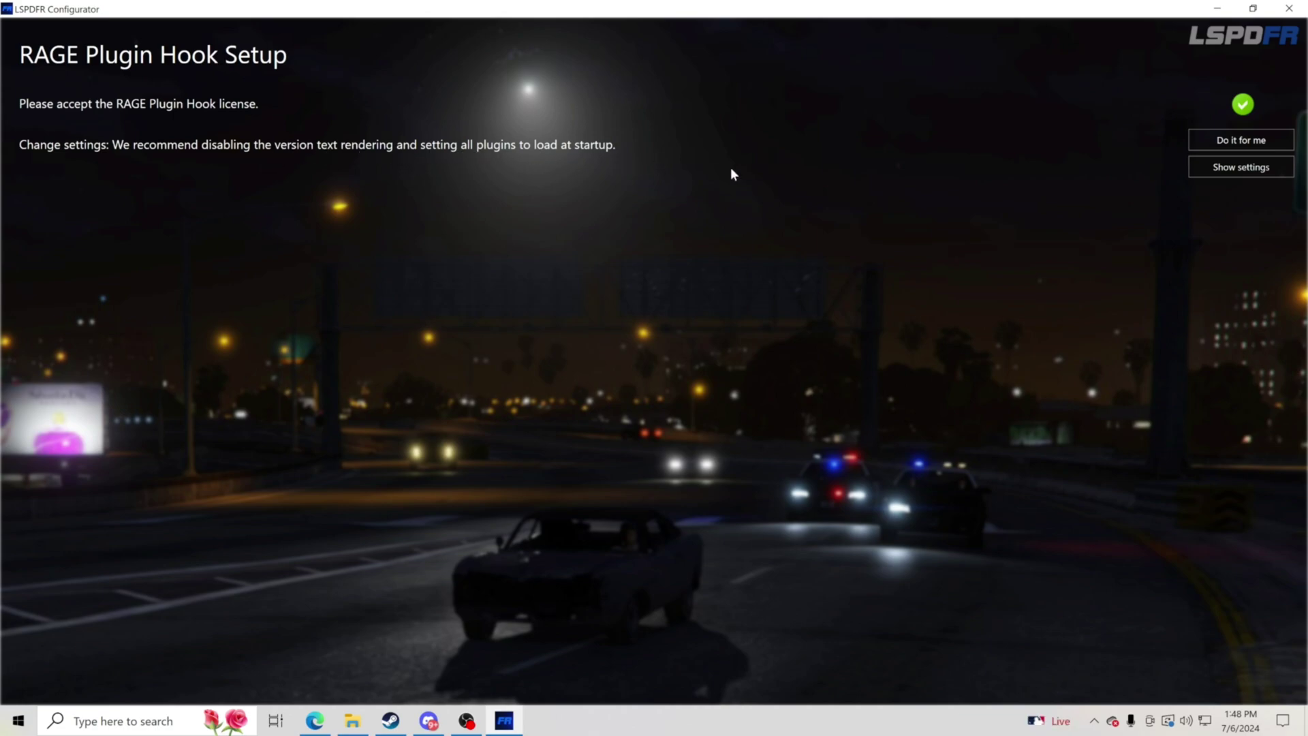
pyautogui.click(1244, 143)
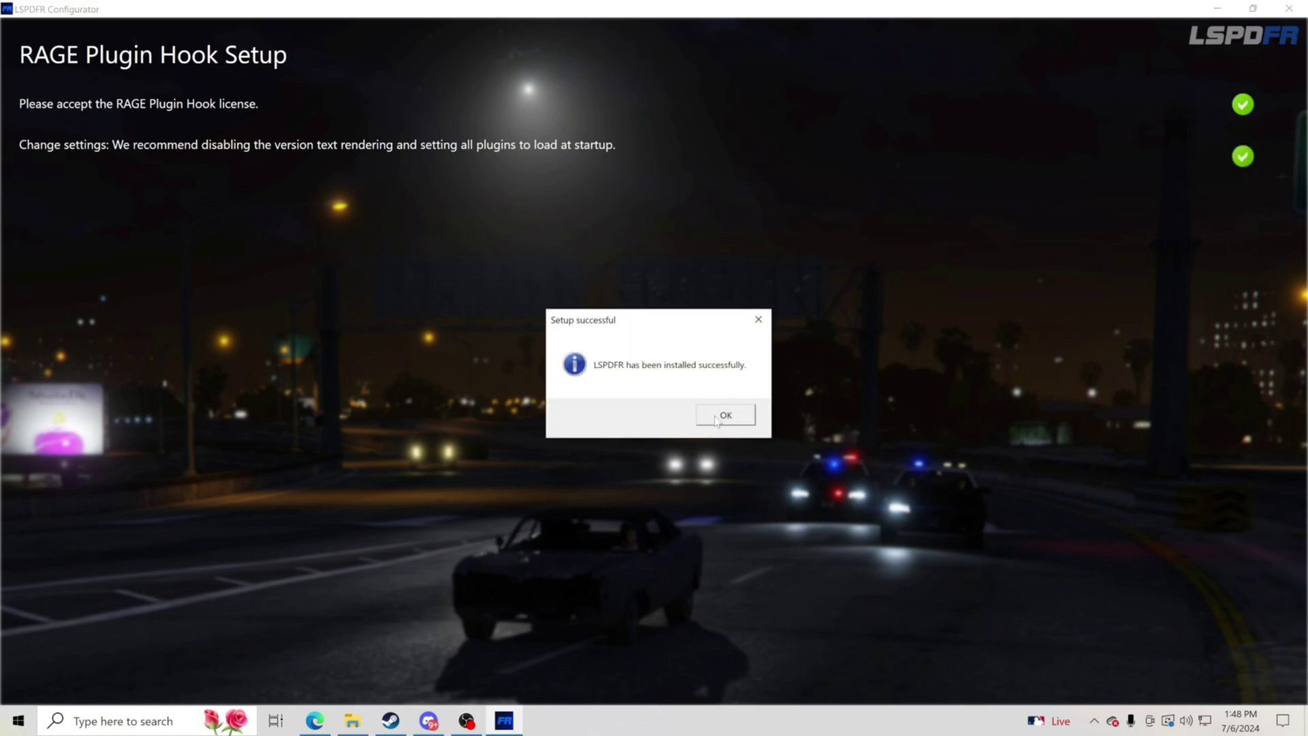
pyautogui.click(715, 419)
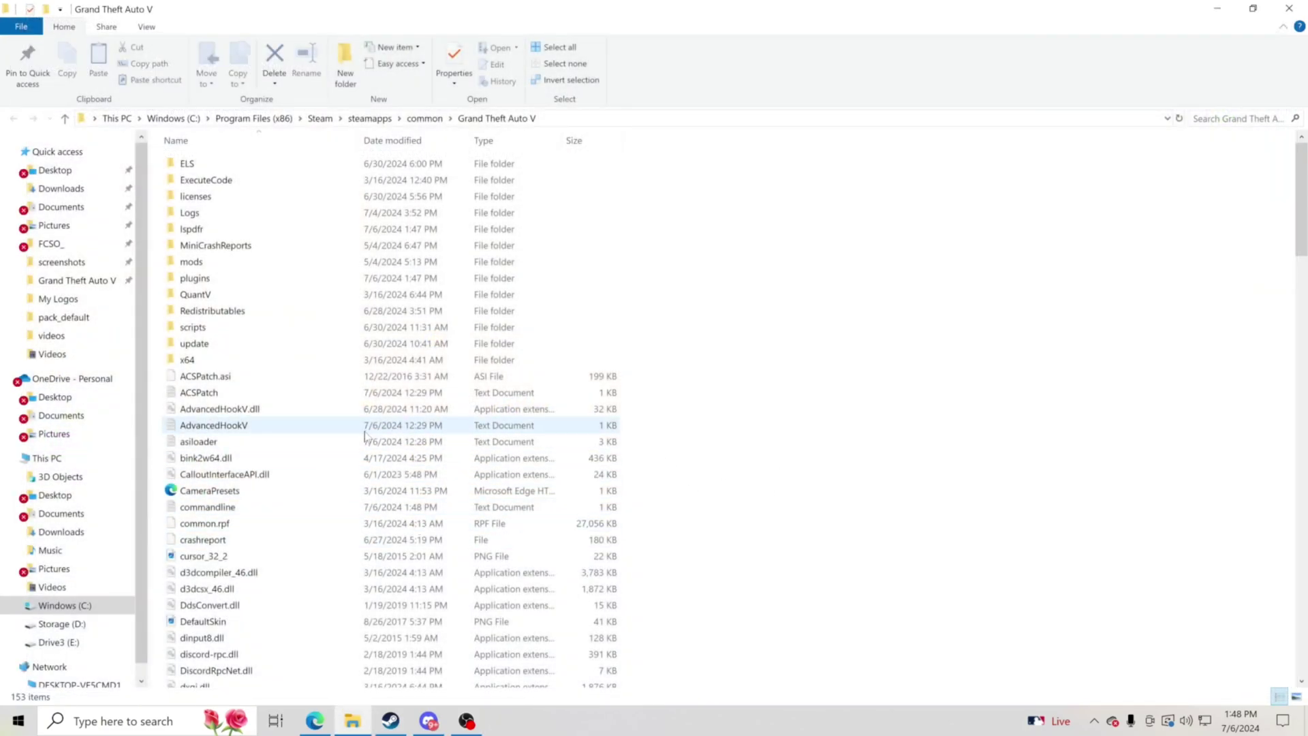
# Switch to the browser and open the Emergency Lighting System 1.05 page from LCPDFR's essential GTA5 mods.
pyautogui.scroll(-12, 356, 450)
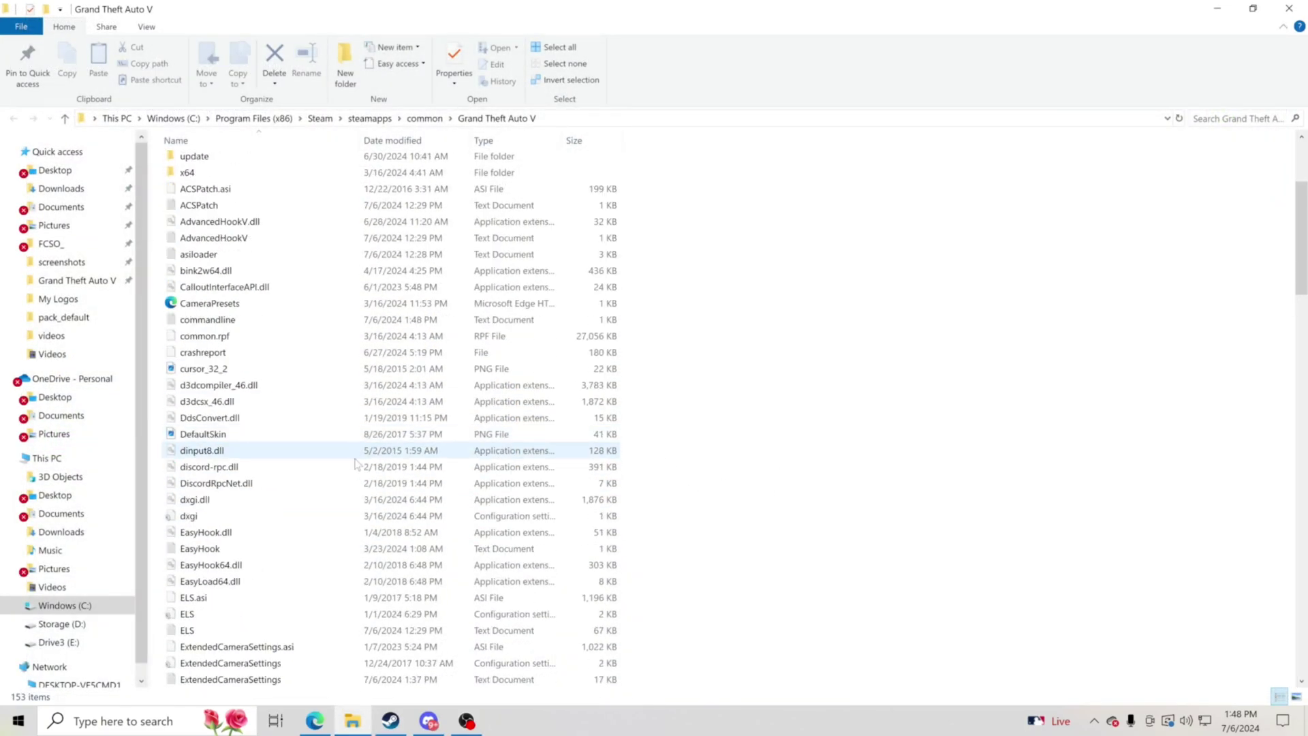
pyautogui.click(315, 721)
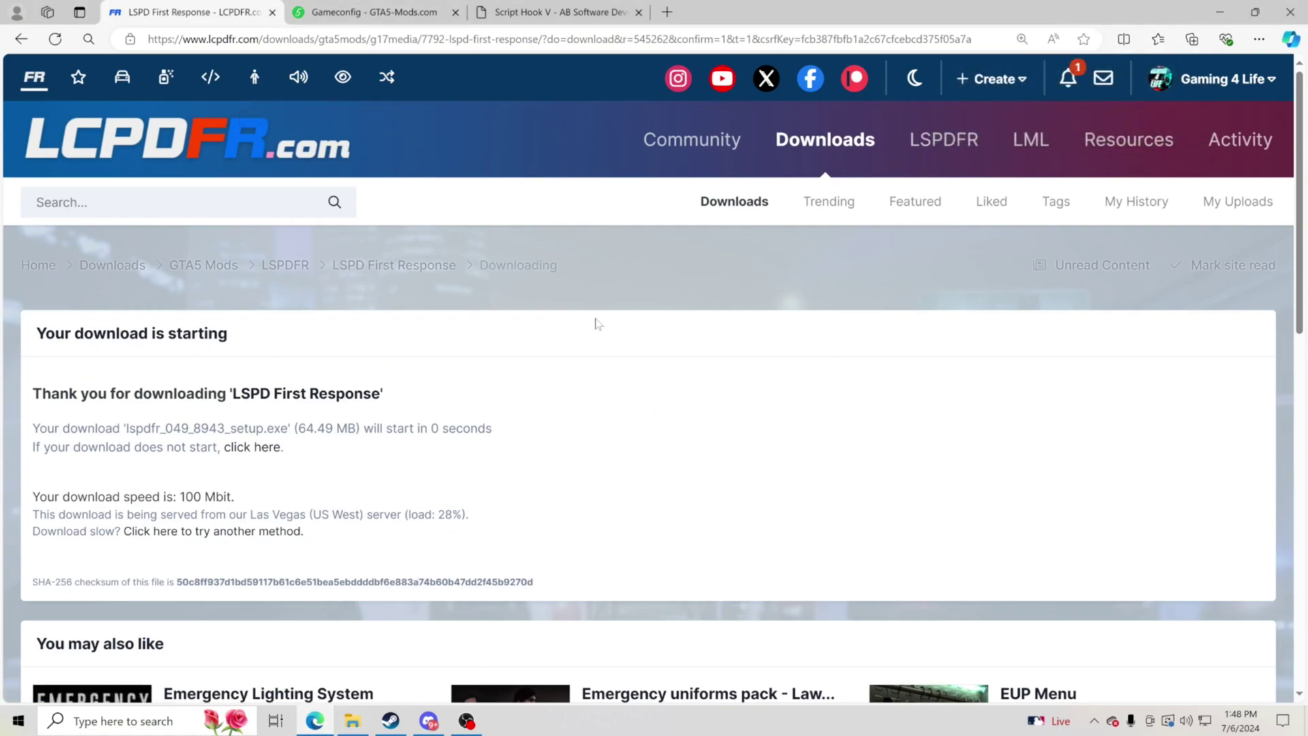
pyautogui.click(783, 144)
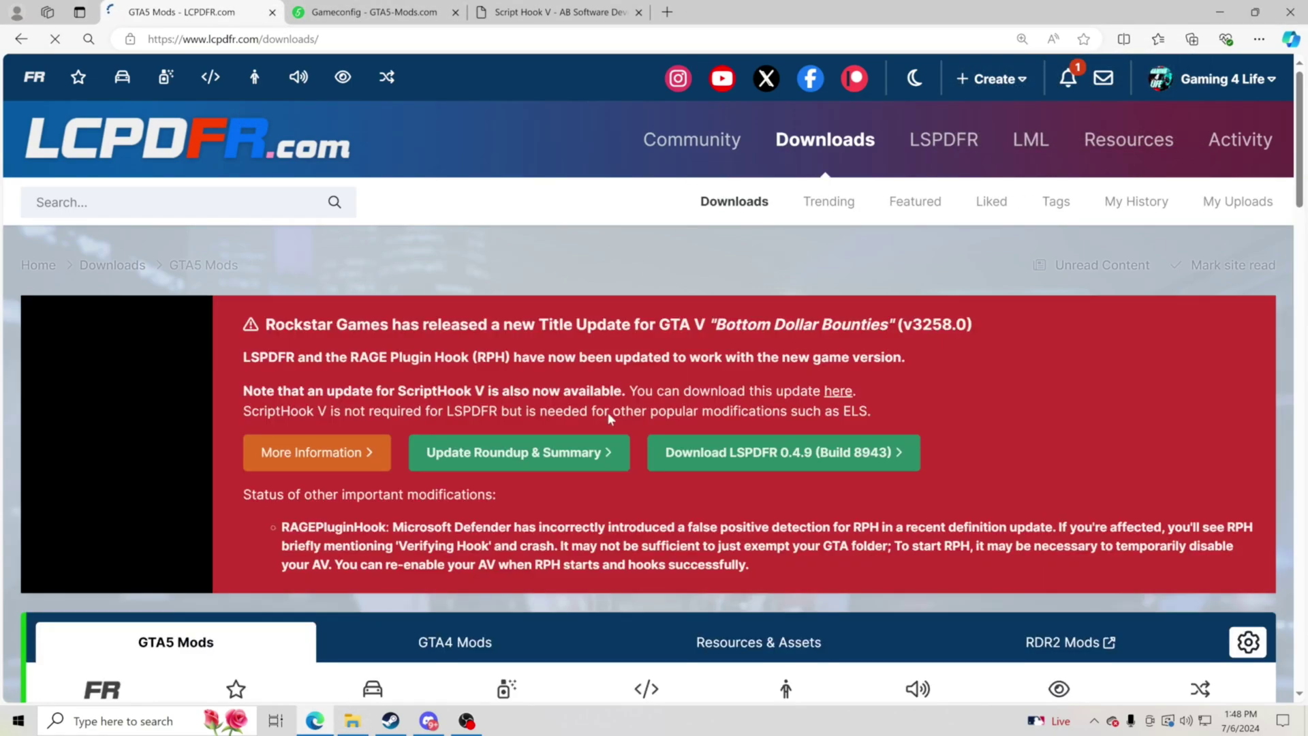
pyautogui.scroll(-1, 479, 484)
pyautogui.scroll(-4, 479, 484)
pyautogui.click(230, 371)
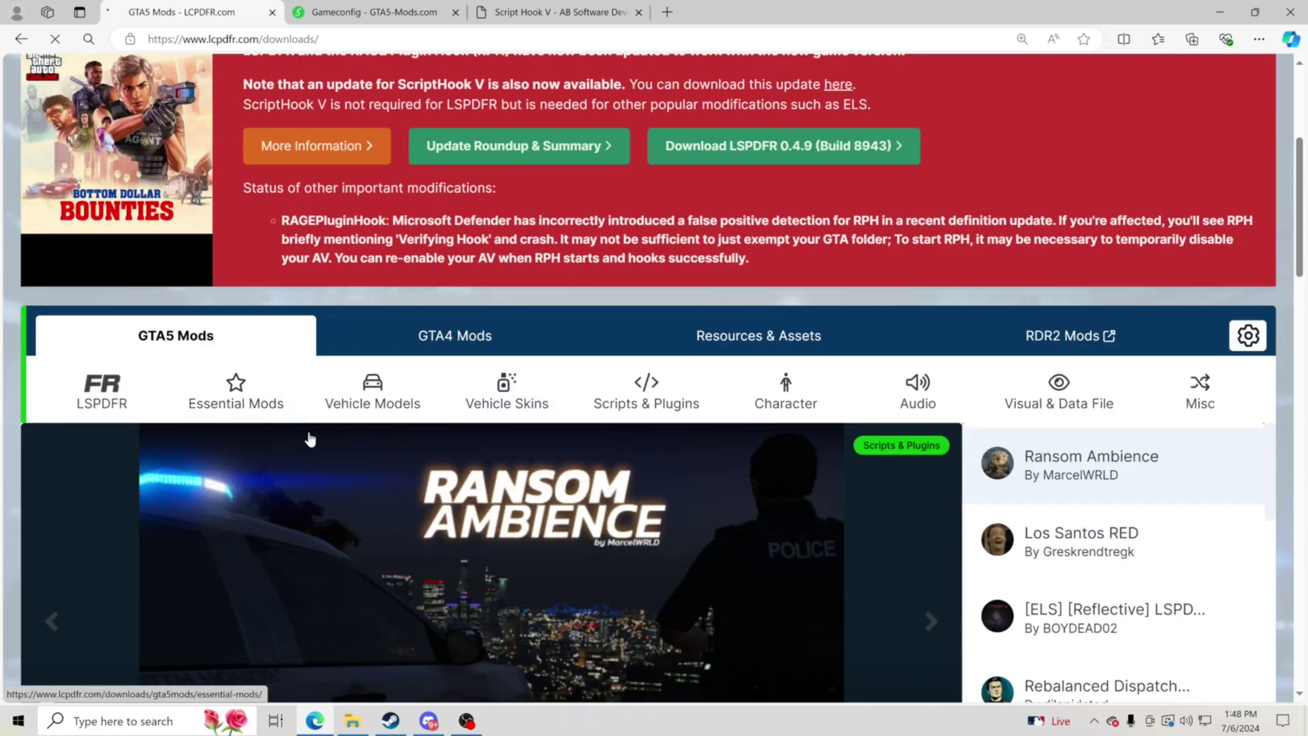
pyautogui.scroll(-9, 569, 516)
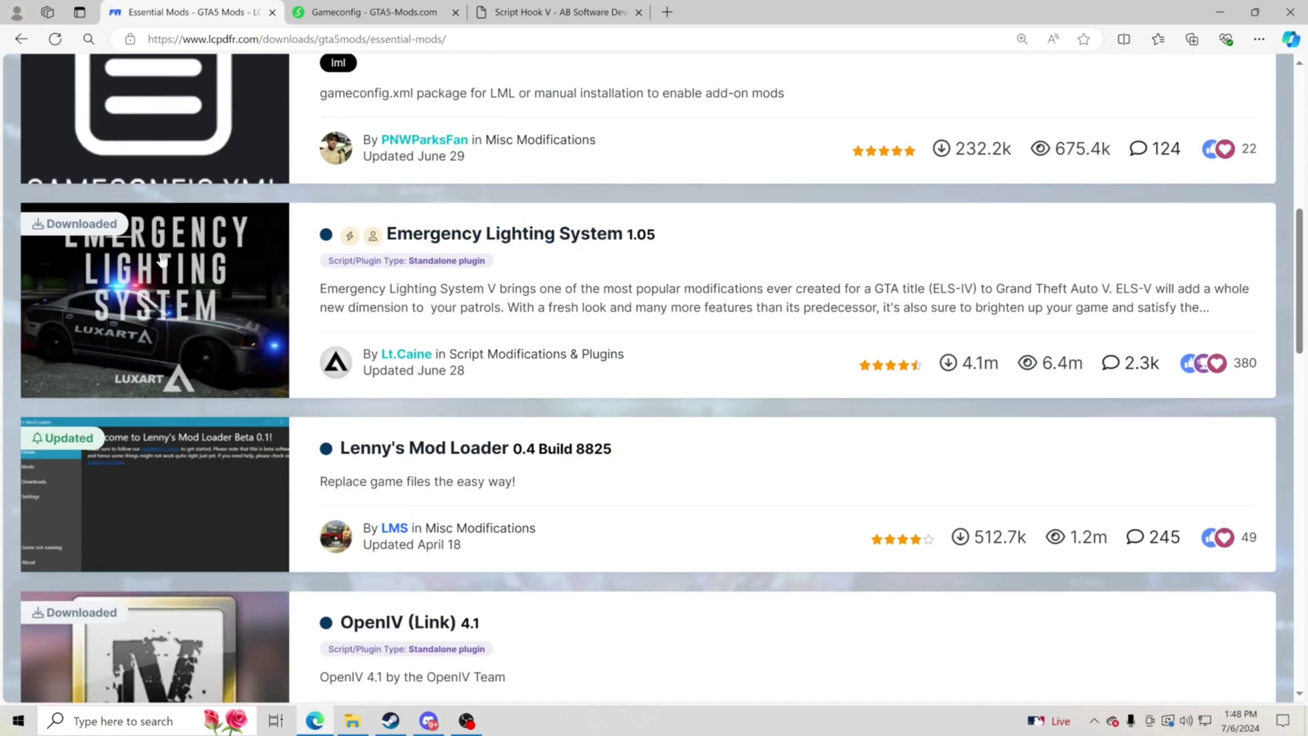
pyautogui.click(443, 235)
# Download AdvancedHookV_b3258.zip from the Emergency Lighting System page.
pyautogui.scroll(-8, 660, 395)
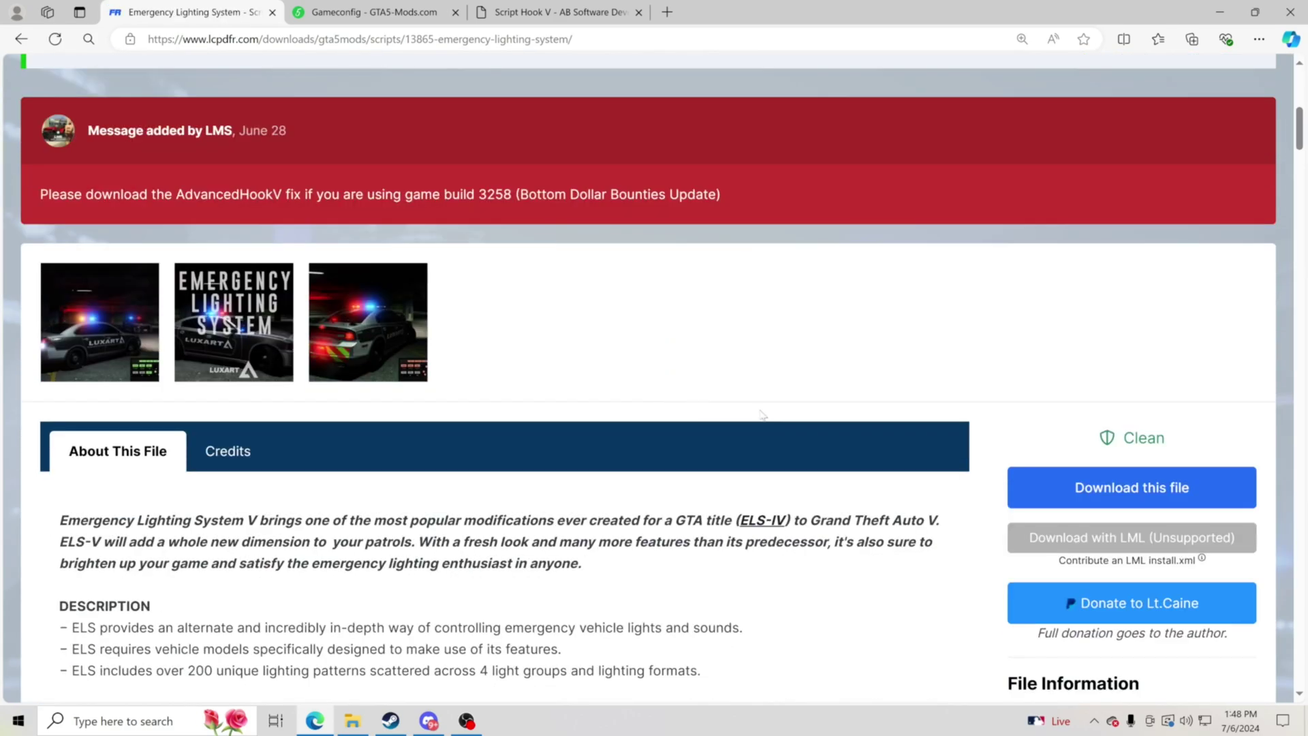
pyautogui.scroll(4, 693, 431)
pyautogui.scroll(-2, 666, 447)
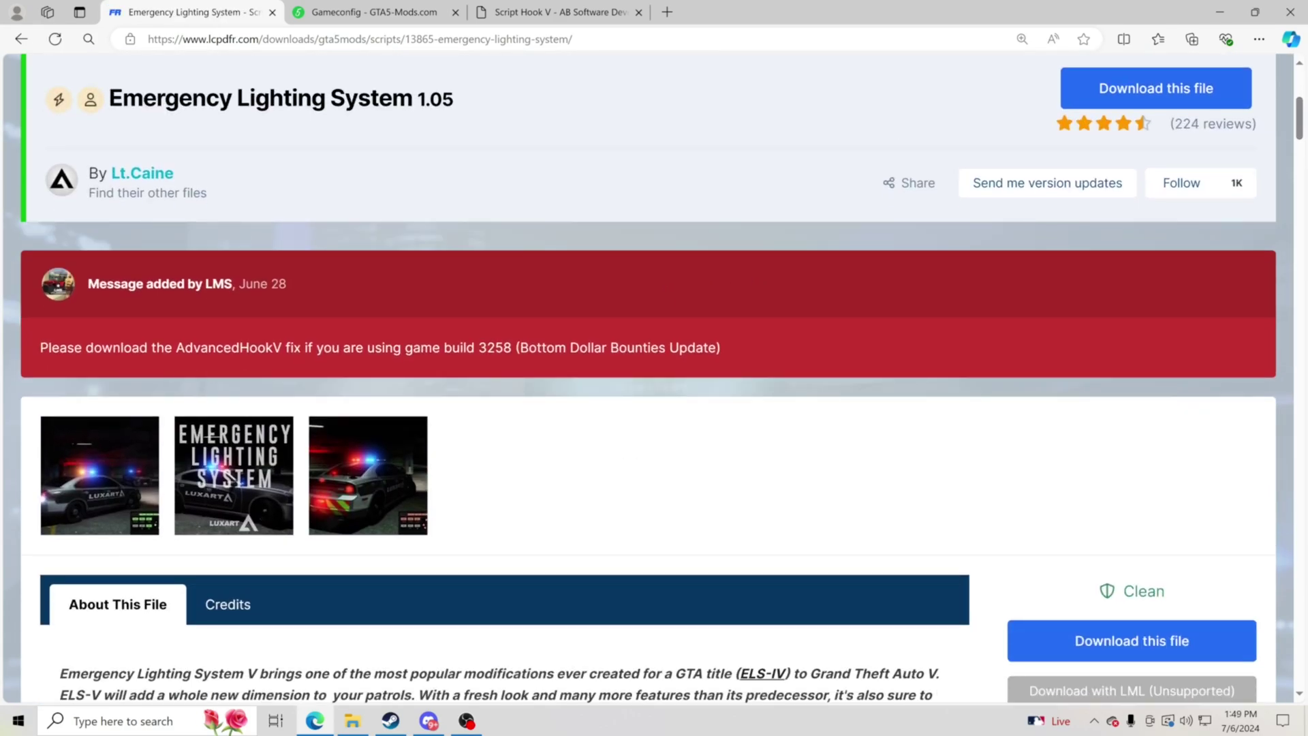
pyautogui.scroll(-2, 995, 452)
pyautogui.click(1055, 492)
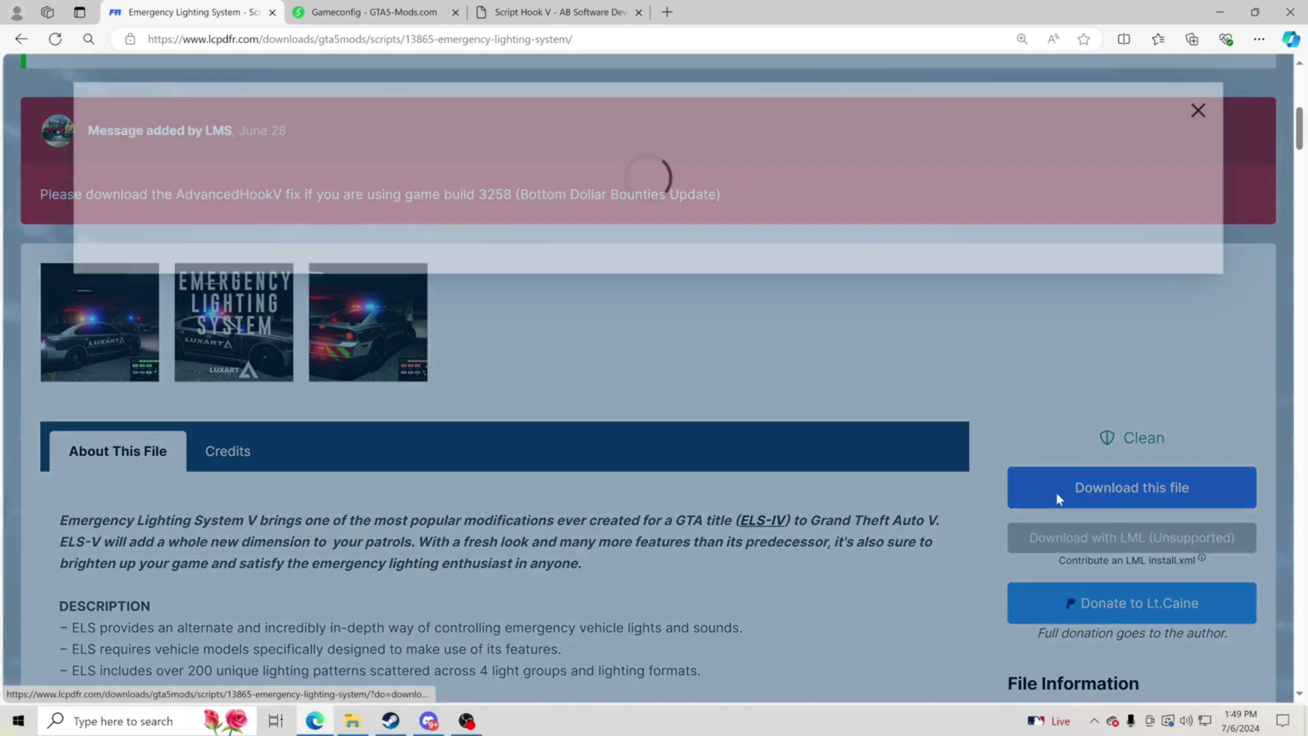
pyautogui.click(1134, 368)
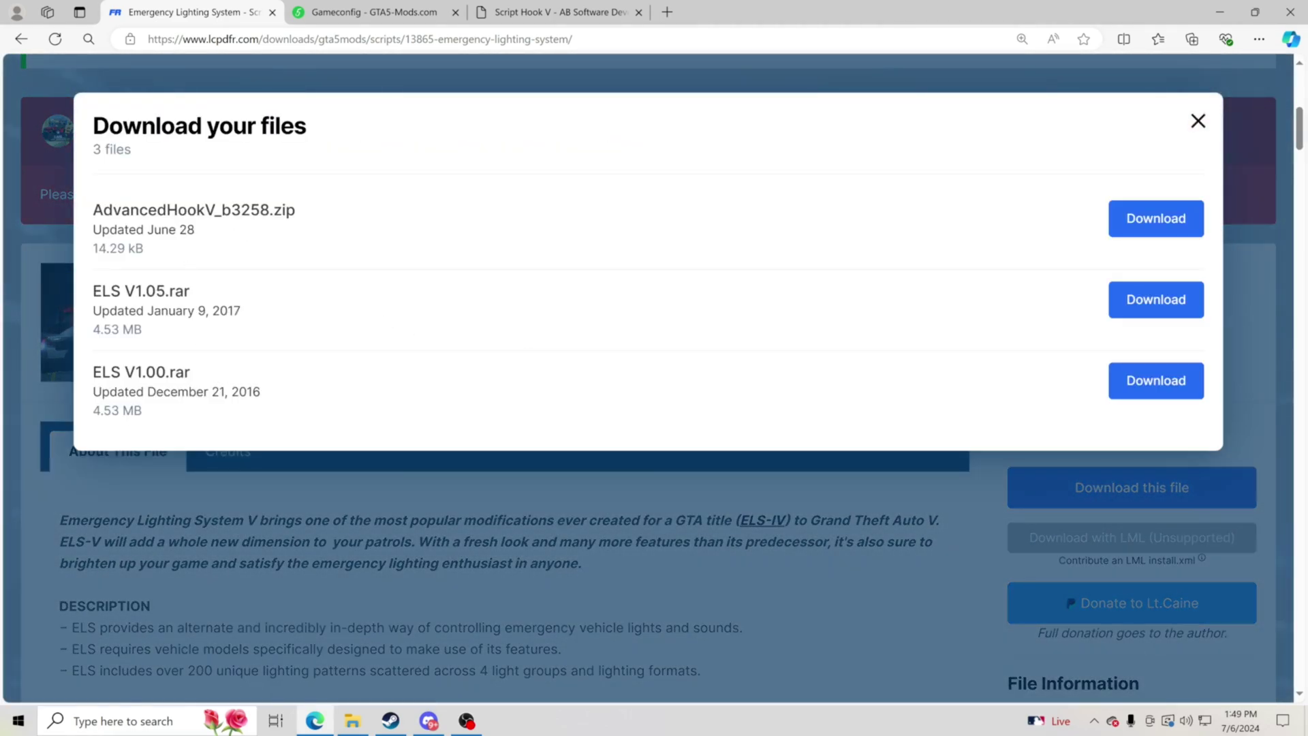
pyautogui.click(1117, 237)
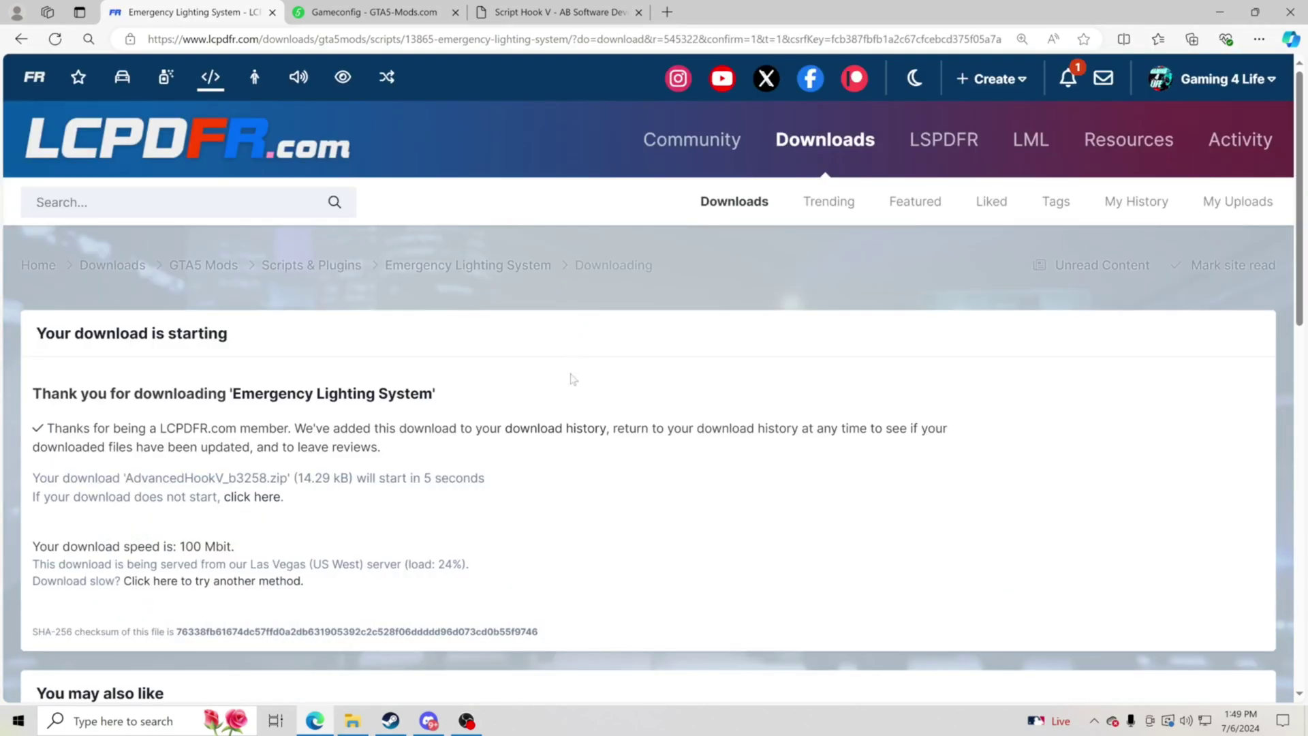
# Open the downloaded AdvancedHookV_b3258 archive and copy AdvancedHookV.dll into the Grand Theft Auto V folder.
pyautogui.moveTo(353, 721)
pyautogui.click(347, 685)
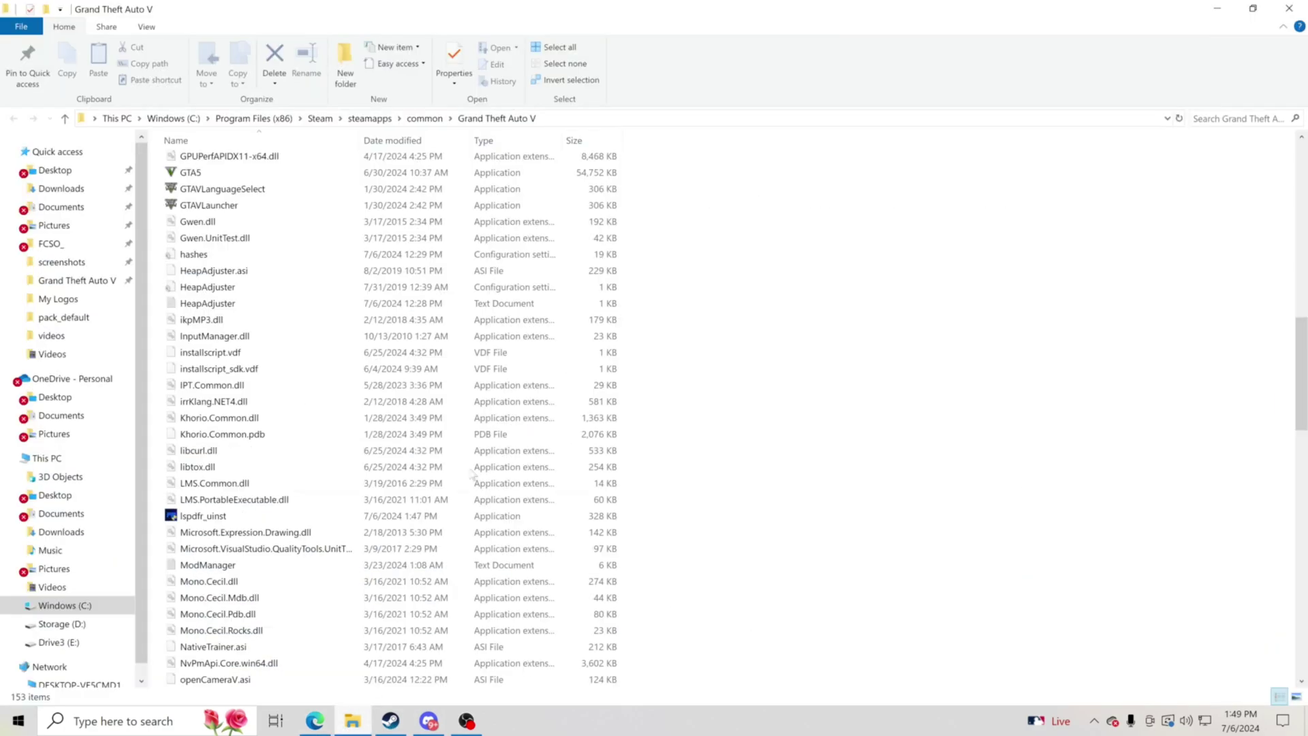
pyautogui.doubleClick(636, 13)
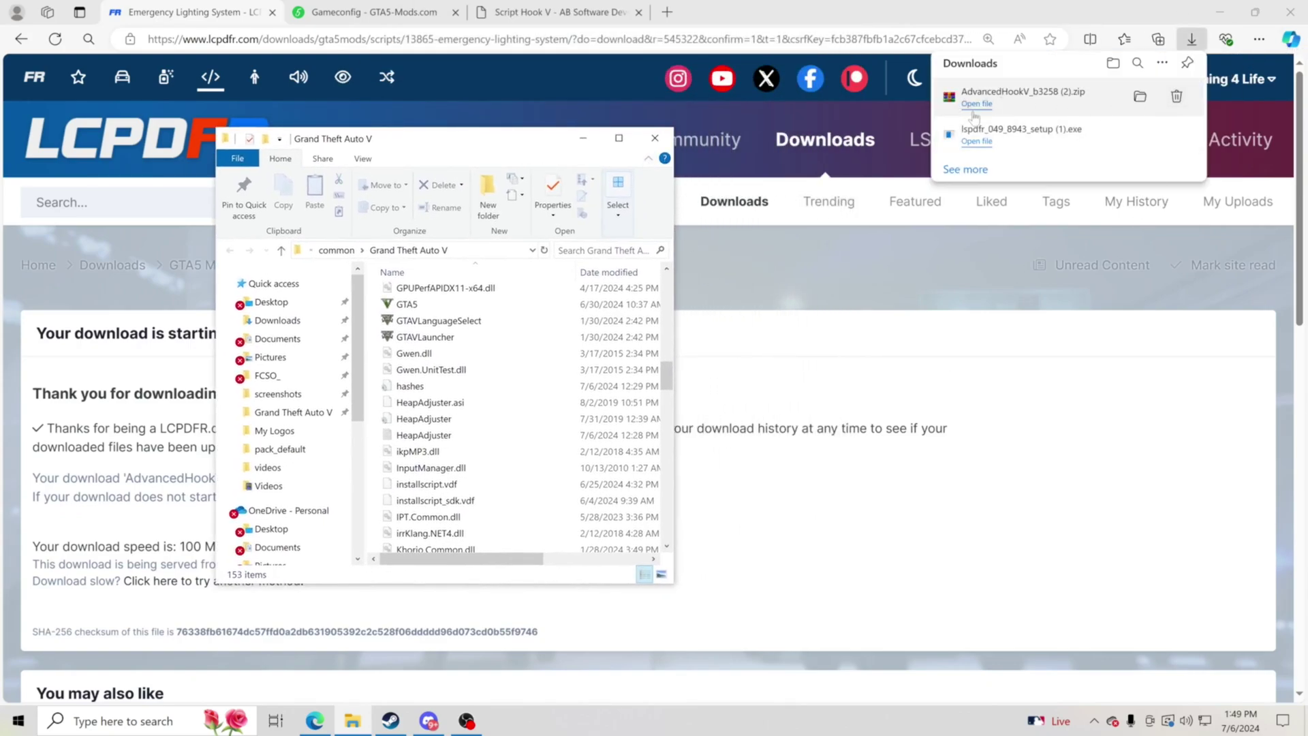
pyautogui.click(975, 106)
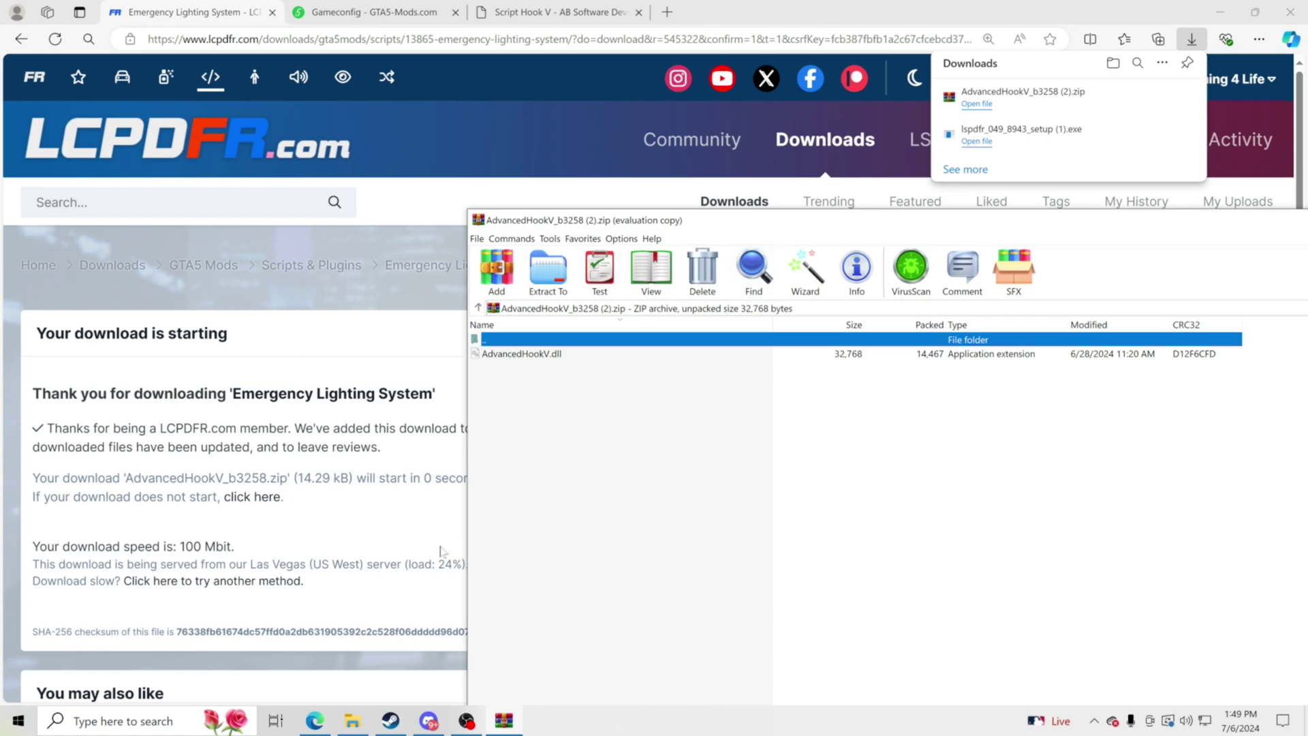
pyautogui.click(350, 722)
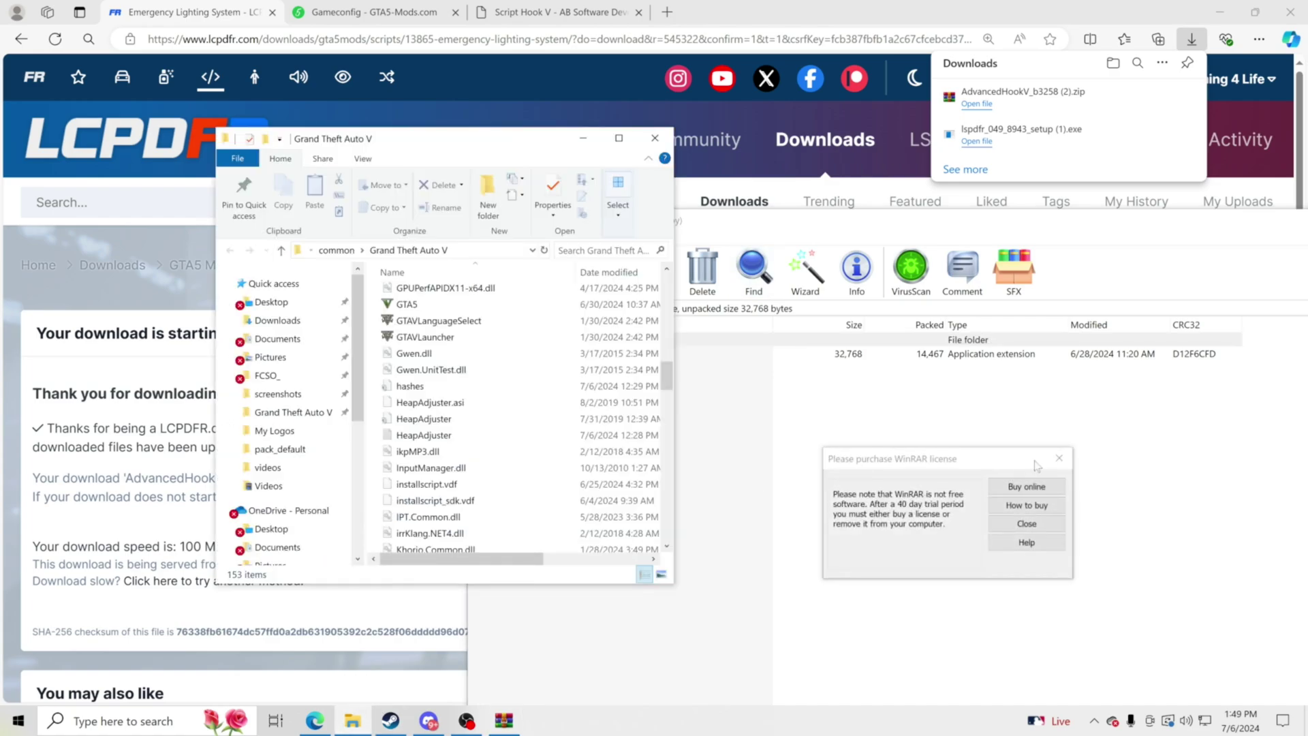
pyautogui.click(1058, 457)
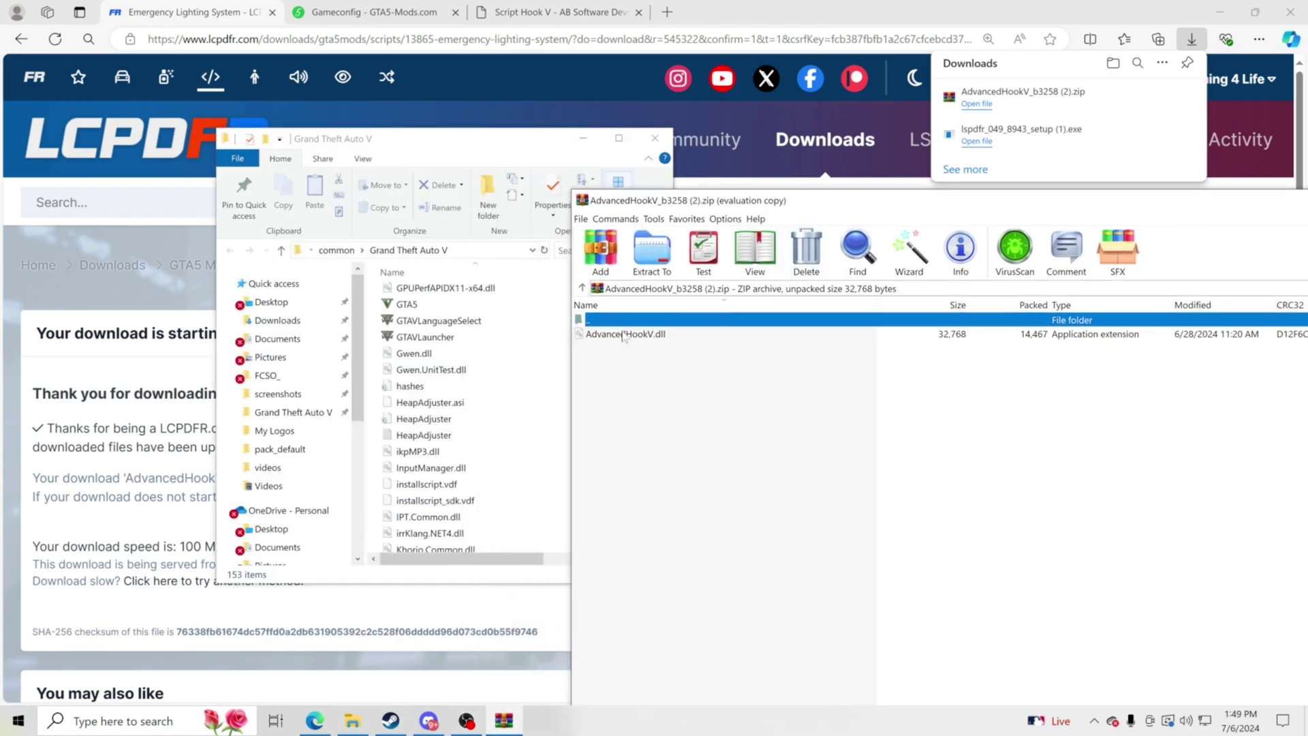
pyautogui.moveTo(624, 337); pyautogui.dragTo(409, 443)
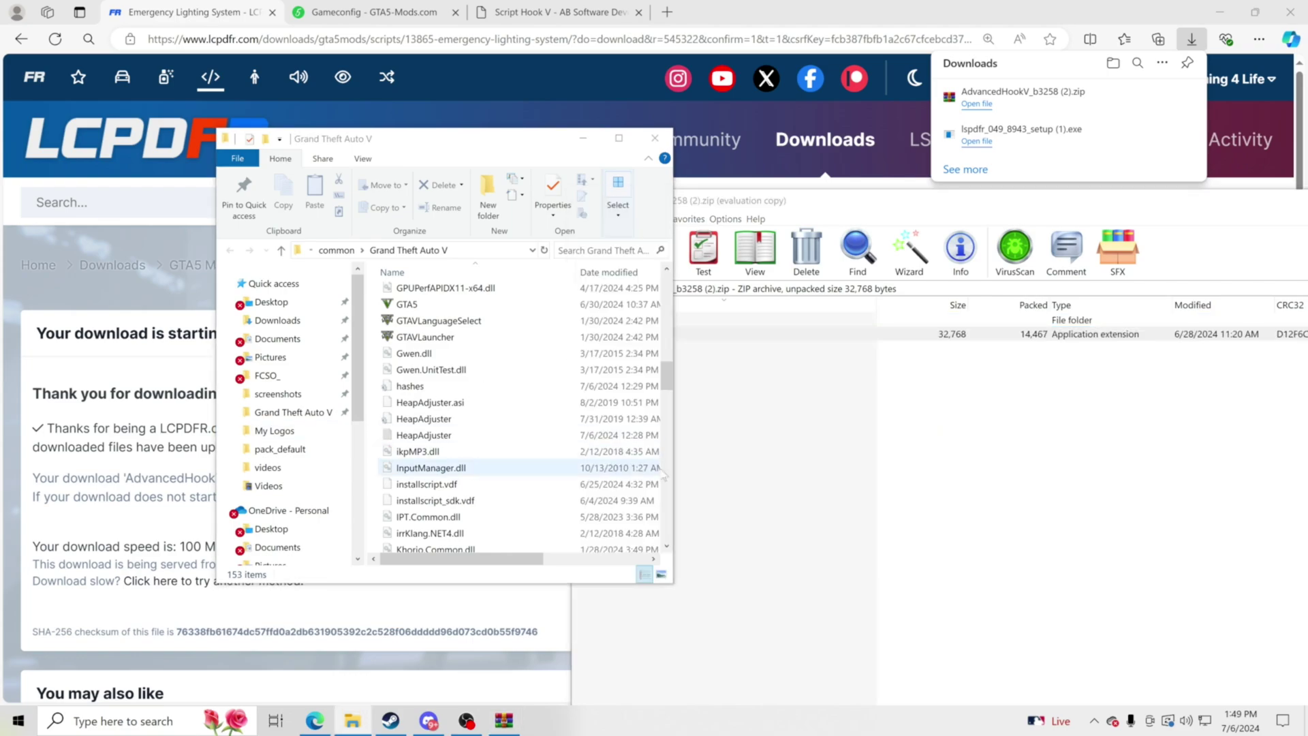
# Finish transferring AdvancedHookV.dll into the Grand Theft Auto V folder and check the file in the folder listing.
pyautogui.click(299, 370)
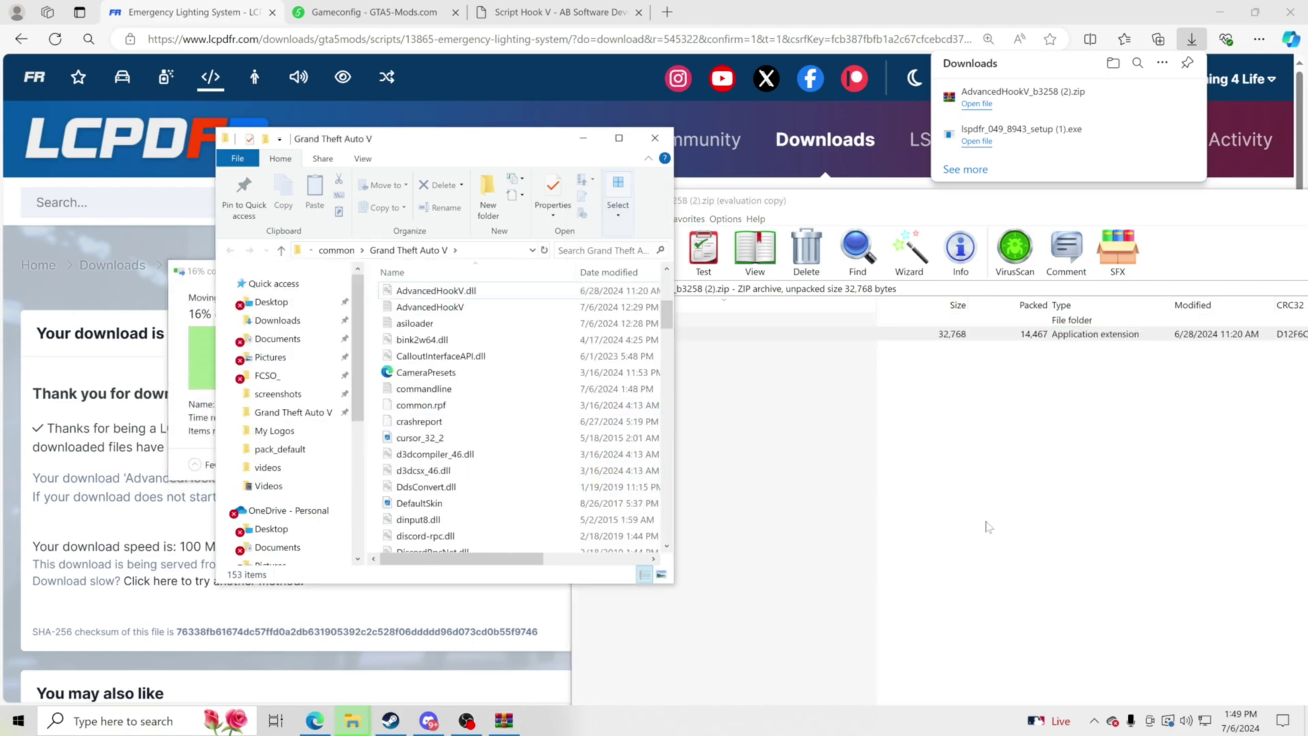
pyautogui.click(618, 137)
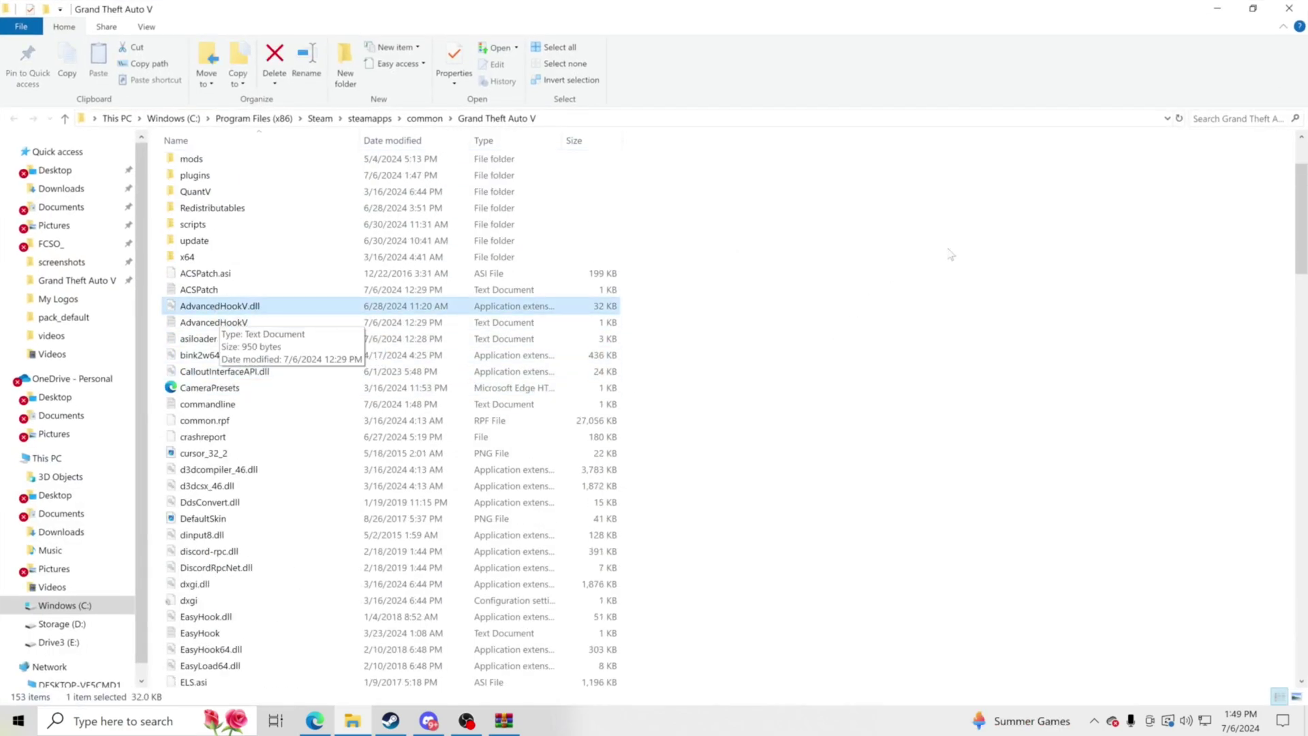
pyautogui.keyDown('ctrl'); pyautogui.click(199, 323); pyautogui.keyUp('ctrl')
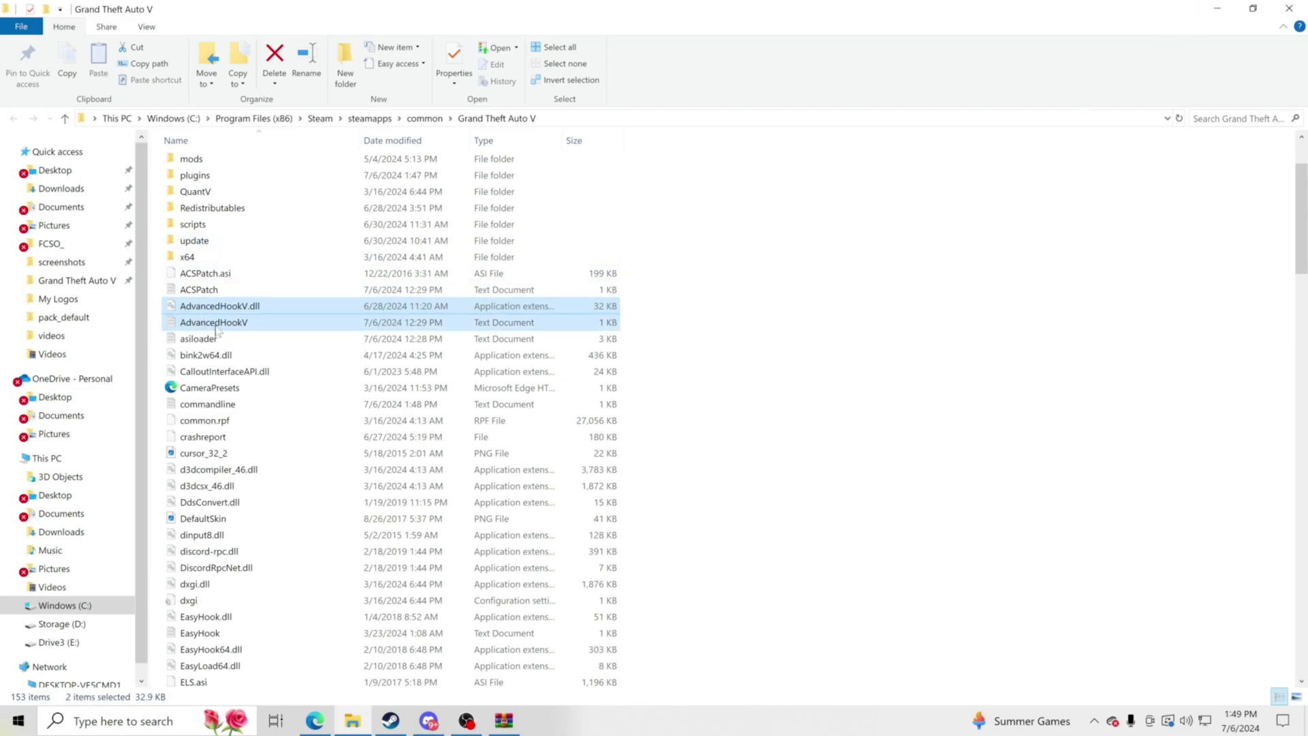
pyautogui.click(674, 370)
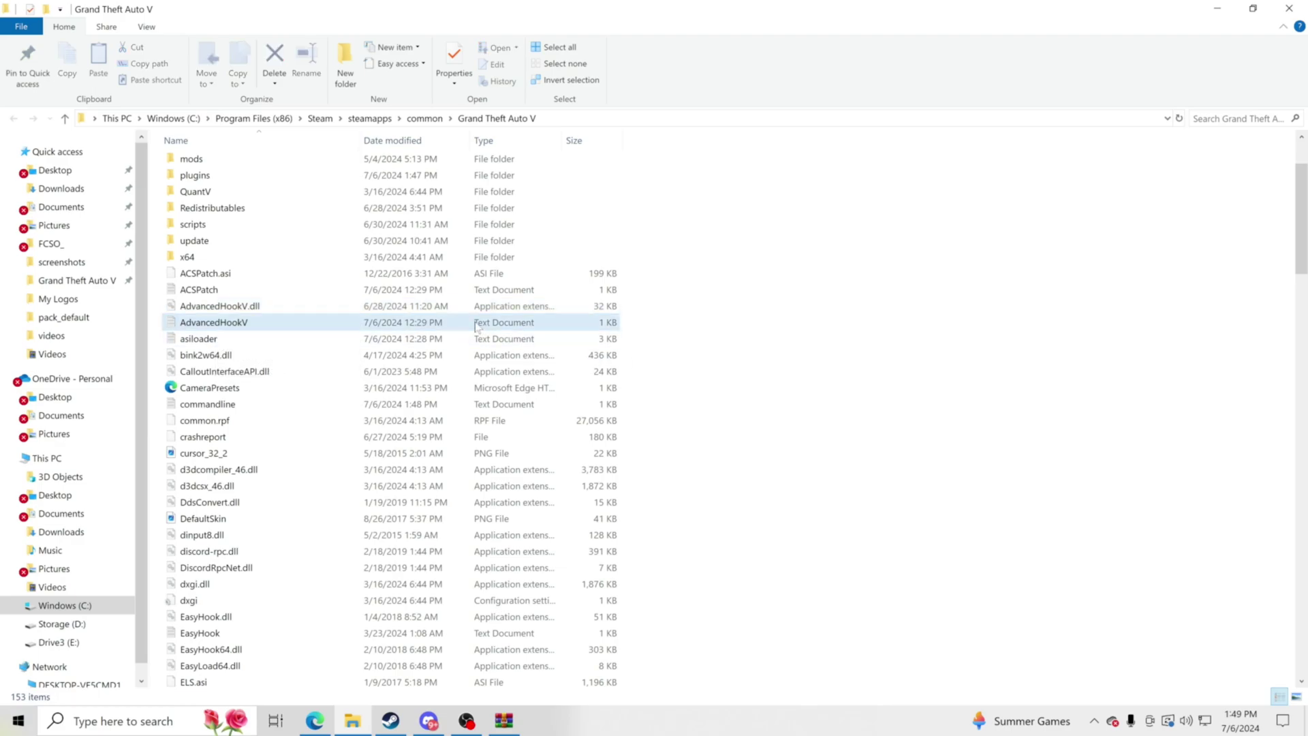
pyautogui.click(298, 326)
pyautogui.click(286, 306)
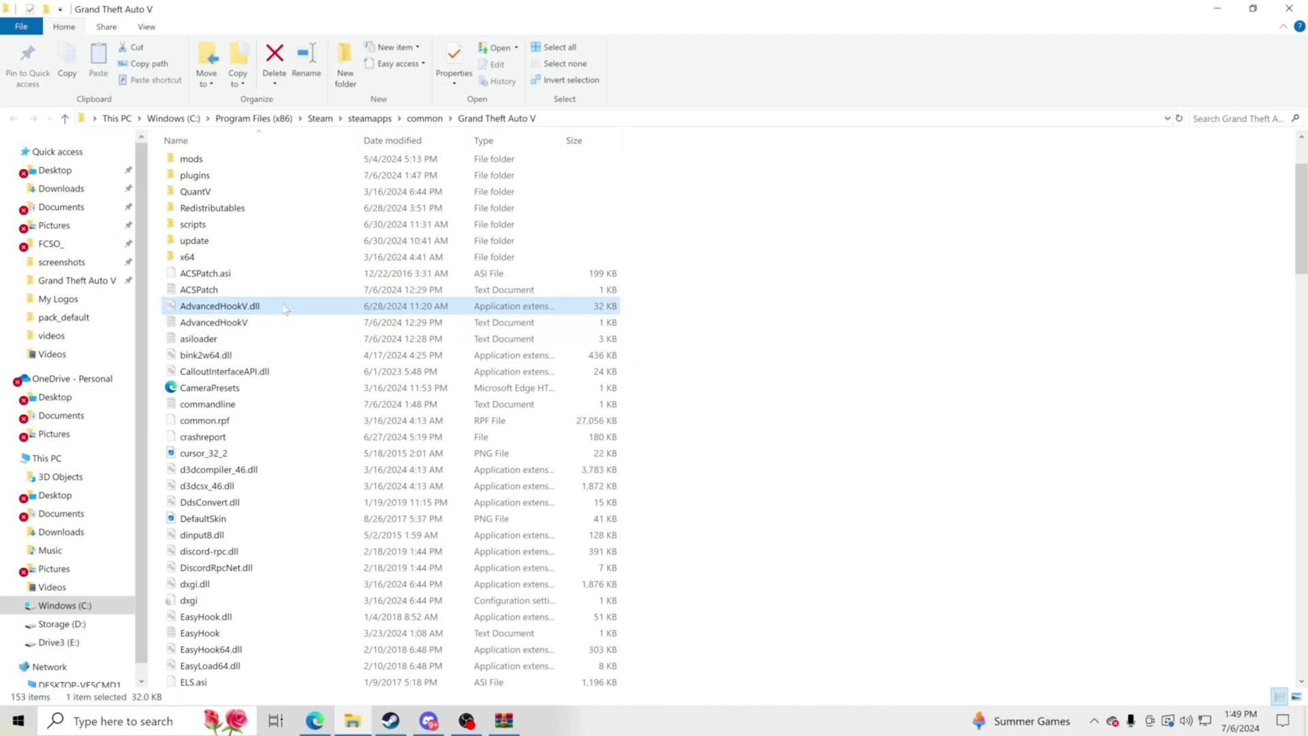
pyautogui.click(1217, 8)
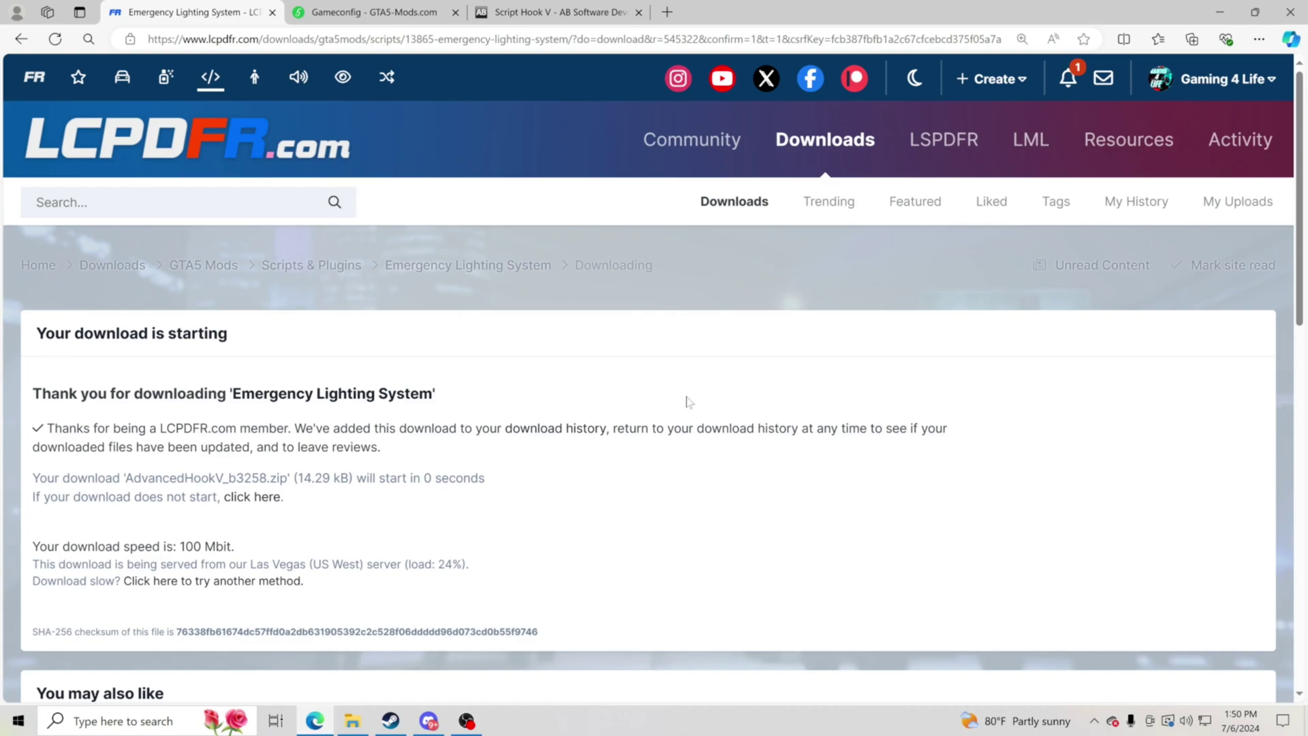
# Download Script Hook V v1.0.3258.0 from the AB Software Development page.
pyautogui.click(599, 12)
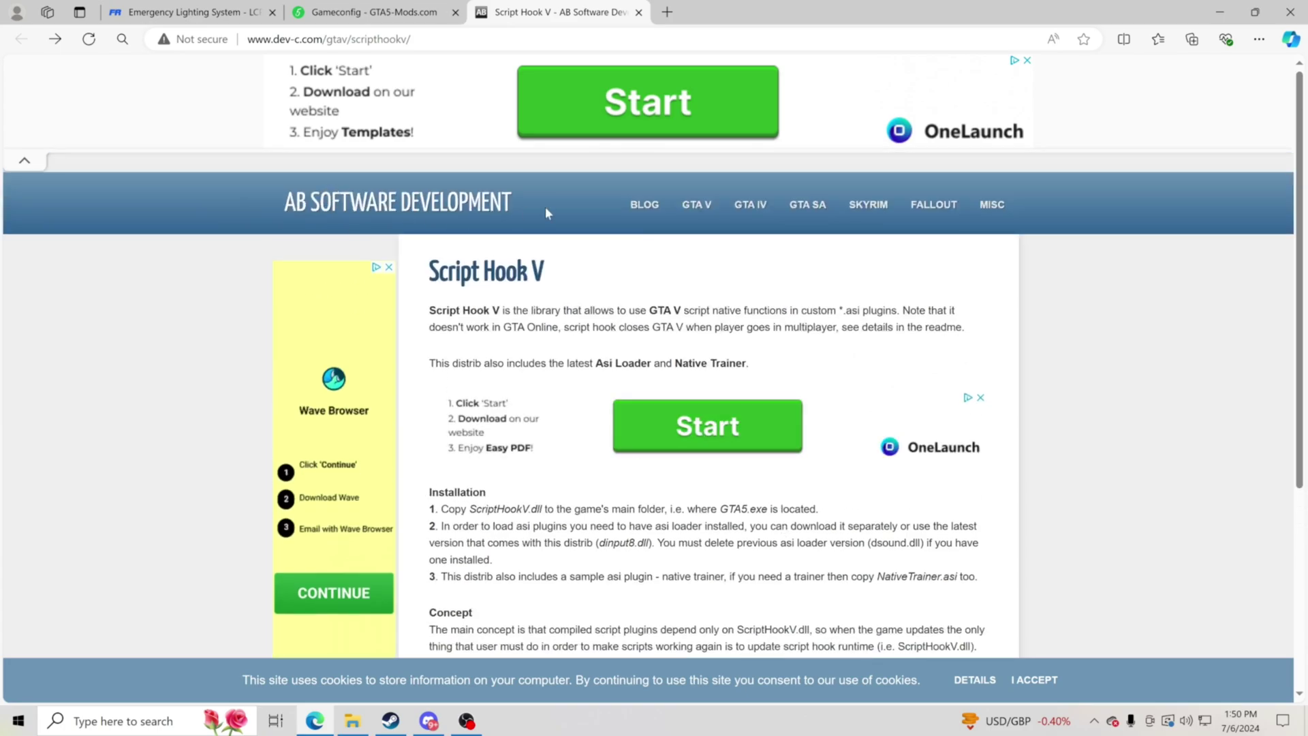
pyautogui.scroll(-4, 890, 397)
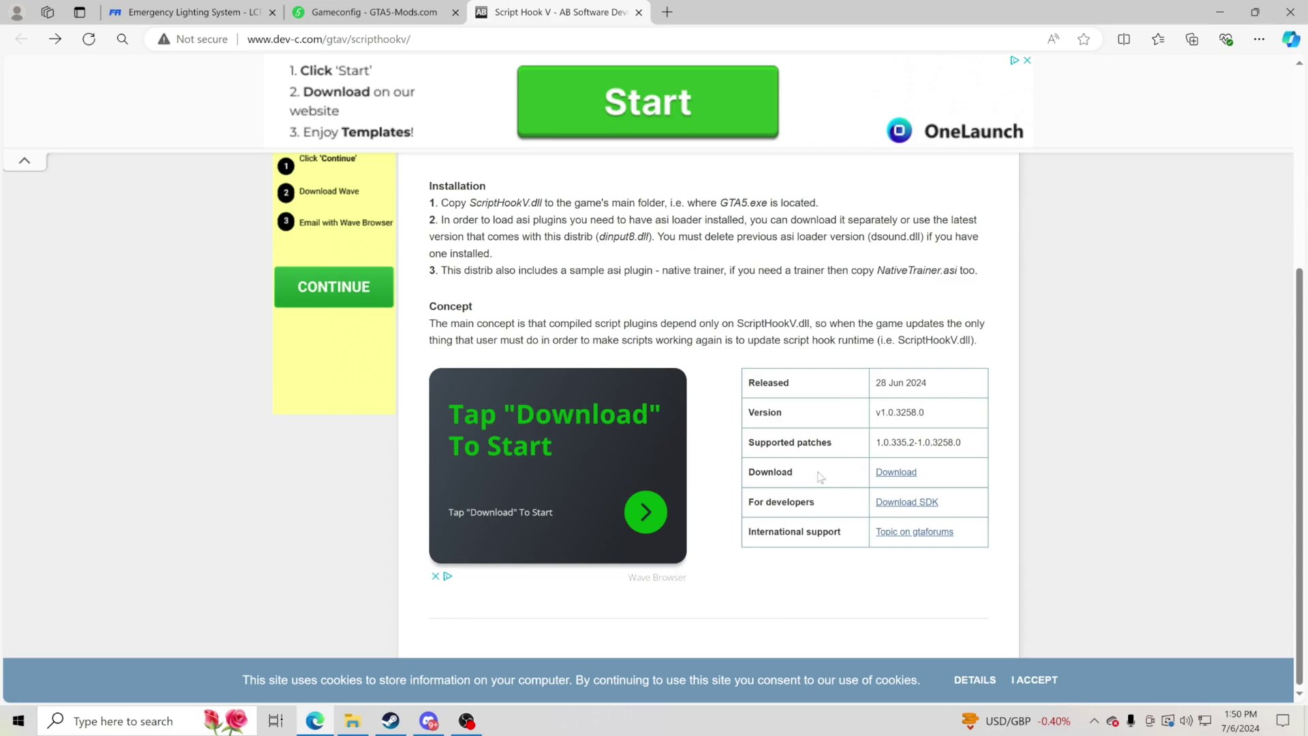
pyautogui.click(893, 472)
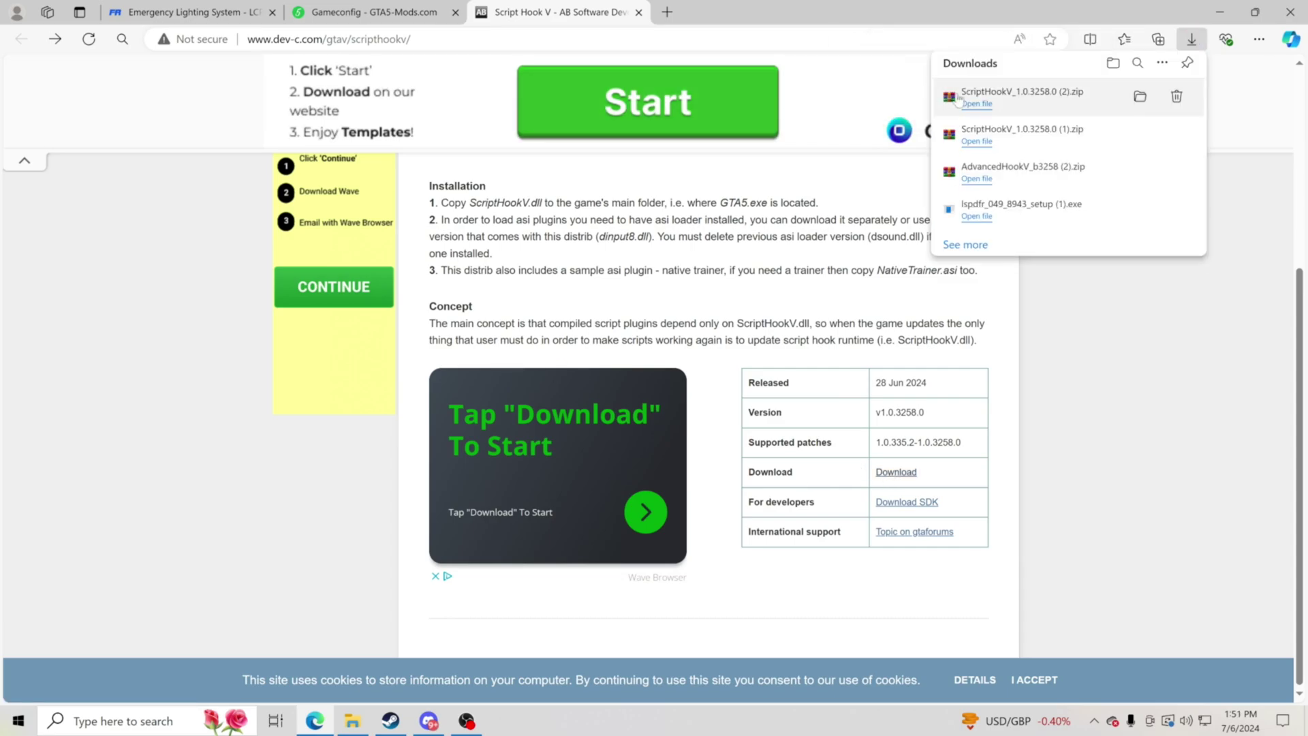
# Open the newly downloaded ScriptHookV_1.0.3258.0 archive, dismiss the WinRAR trial notice, and enter its bin folder.
pyautogui.click(986, 108)
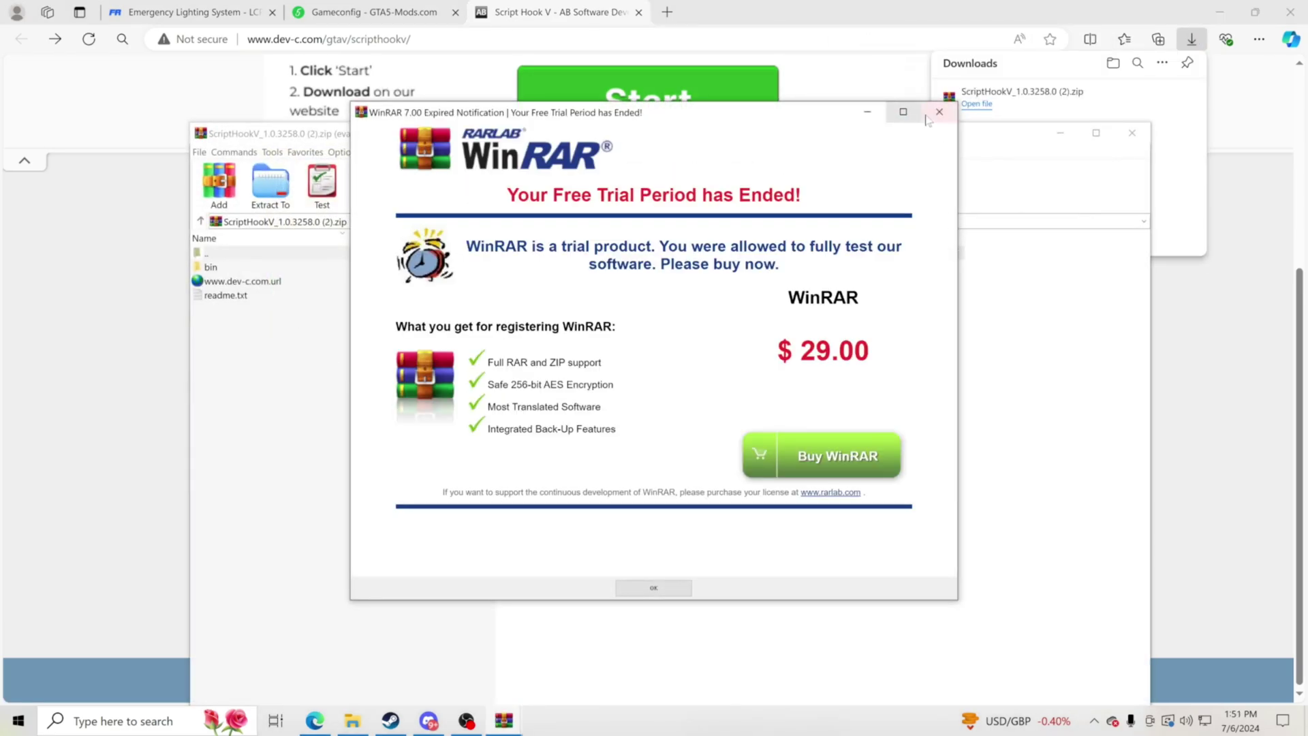
pyautogui.press('Escape')
pyautogui.doubleClick(212, 267)
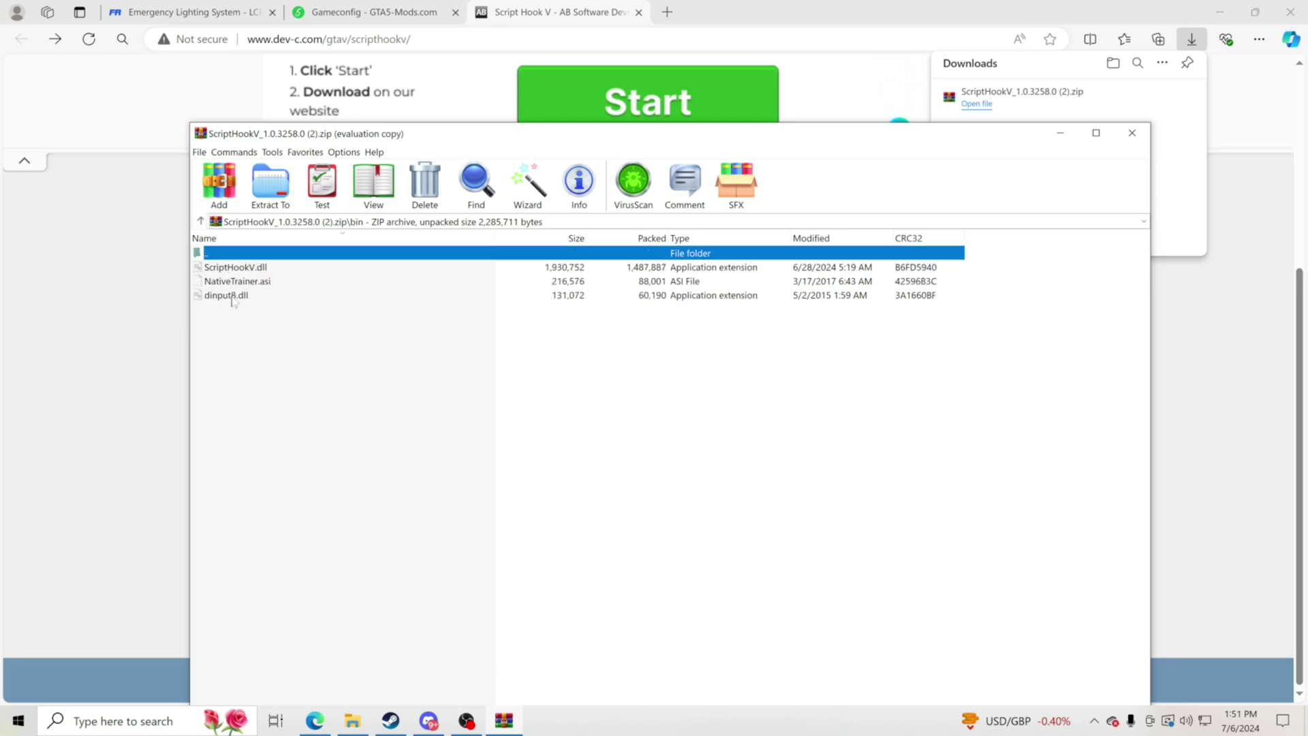
# Copy ScriptHookV.dll, NativeTrainer.asi and dinput8.dll from the archive into the Grand Theft Auto V folder.
pyautogui.moveTo(235, 312); pyautogui.dragTo(247, 263)
pyautogui.moveTo(377, 133); pyautogui.dragTo(744, 51)
pyautogui.click(353, 721)
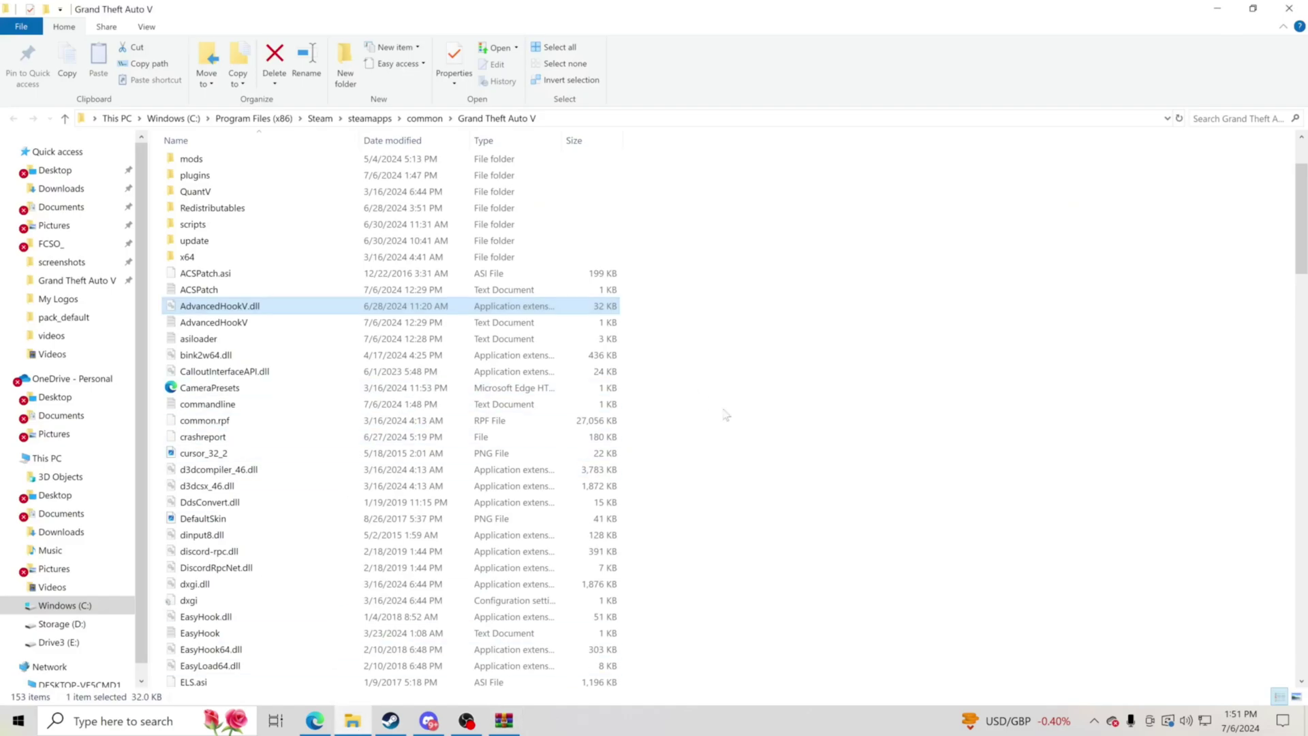
pyautogui.click(503, 720)
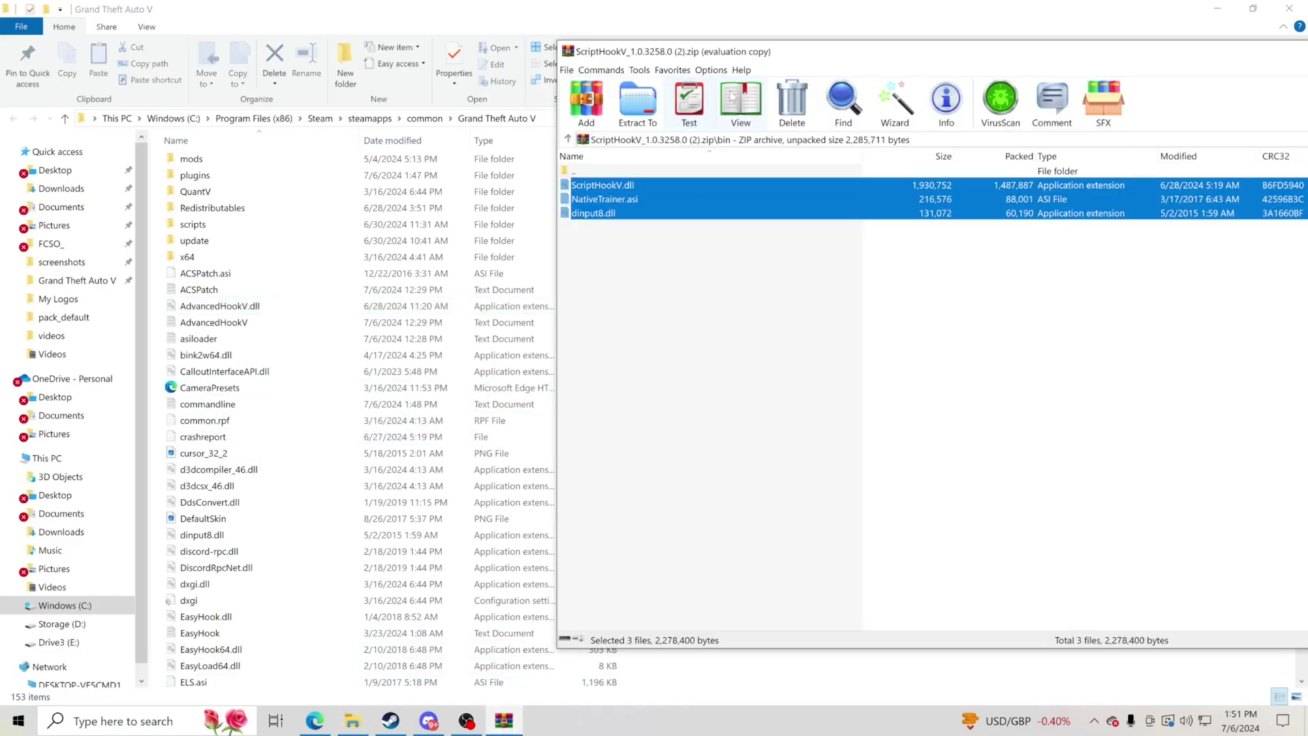
pyautogui.moveTo(742, 60); pyautogui.dragTo(1038, 231)
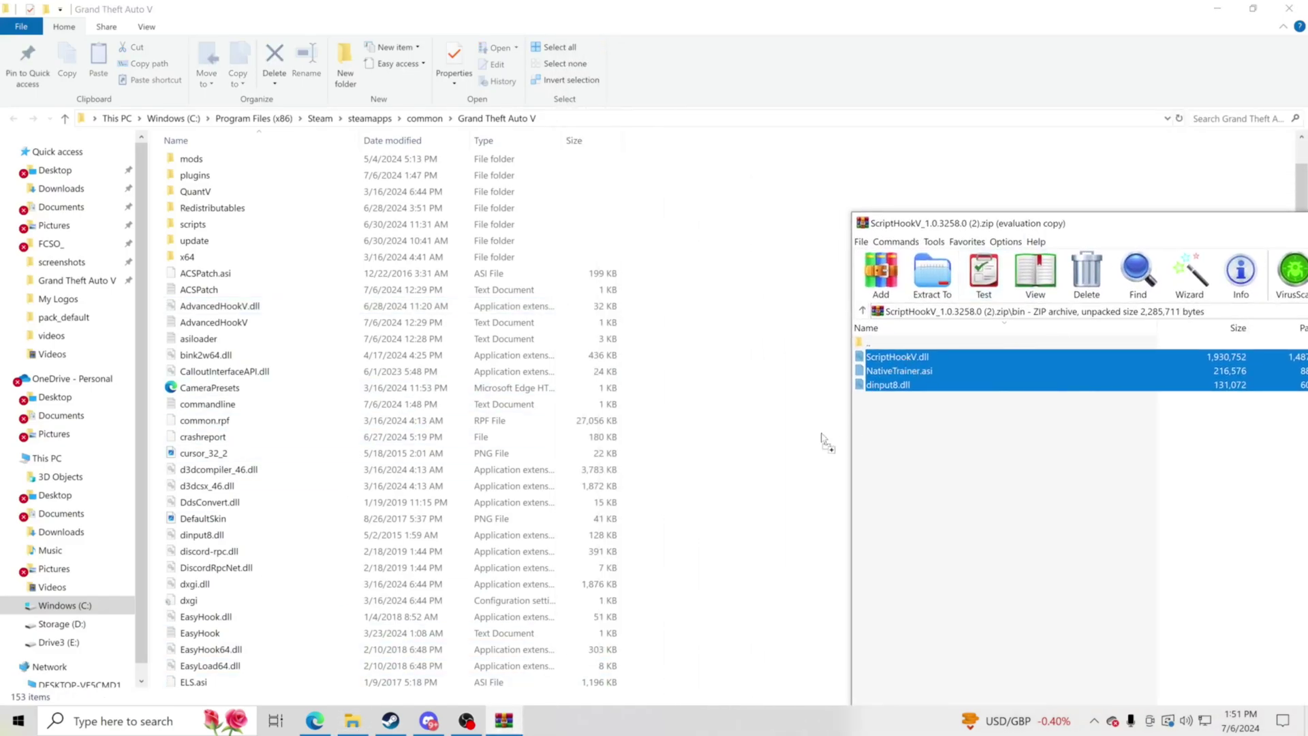
pyautogui.moveTo(824, 441); pyautogui.dragTo(824, 443)
pyautogui.click(615, 354)
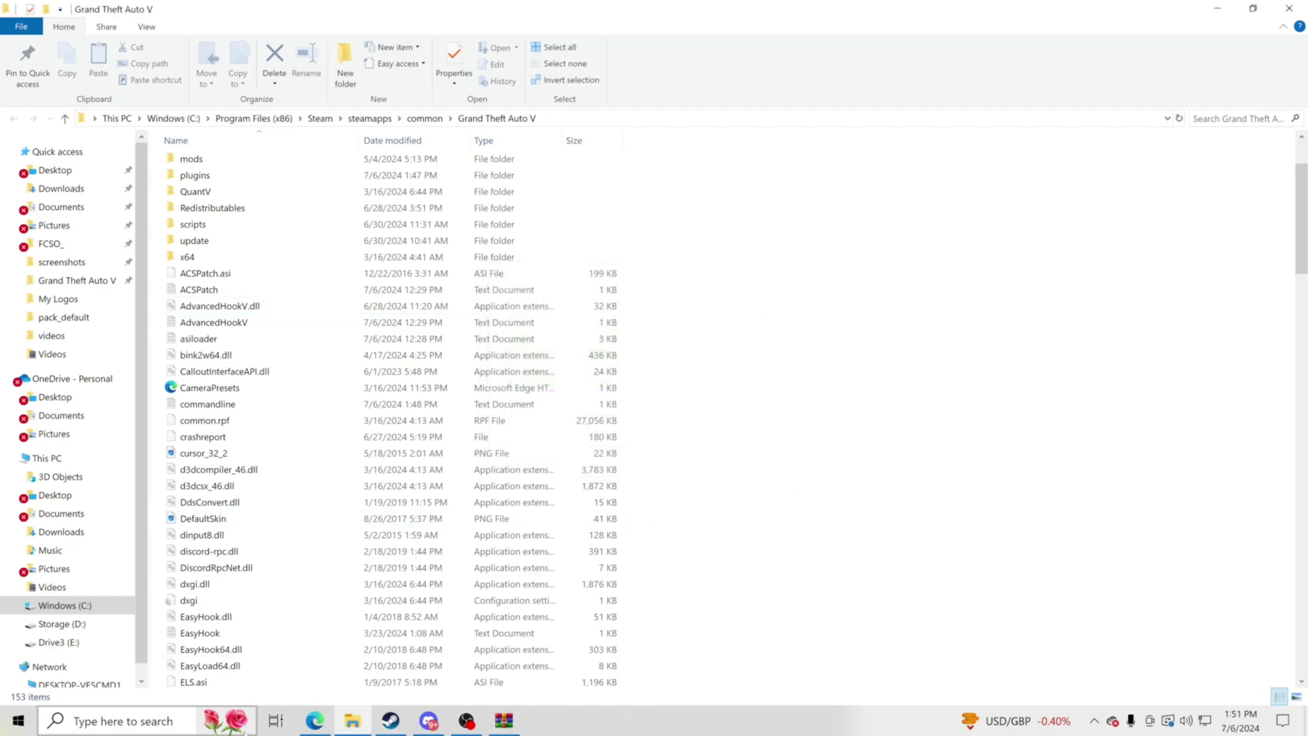
# Switch to the browser and download Gameconfig V33 from its GTA5-Mods.com page.
pyautogui.click(315, 721)
pyautogui.scroll(4, 305, 314)
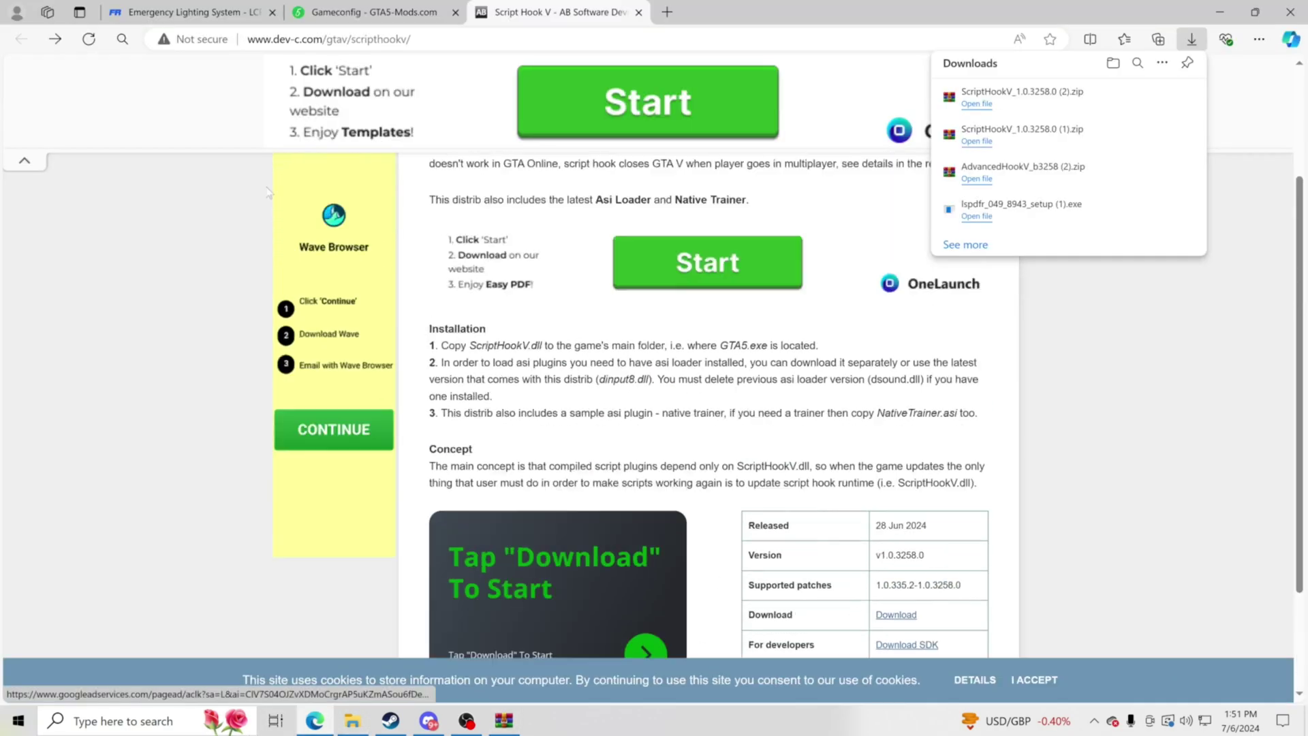
pyautogui.hotkey('ctrl', 'shift', 'Tab')
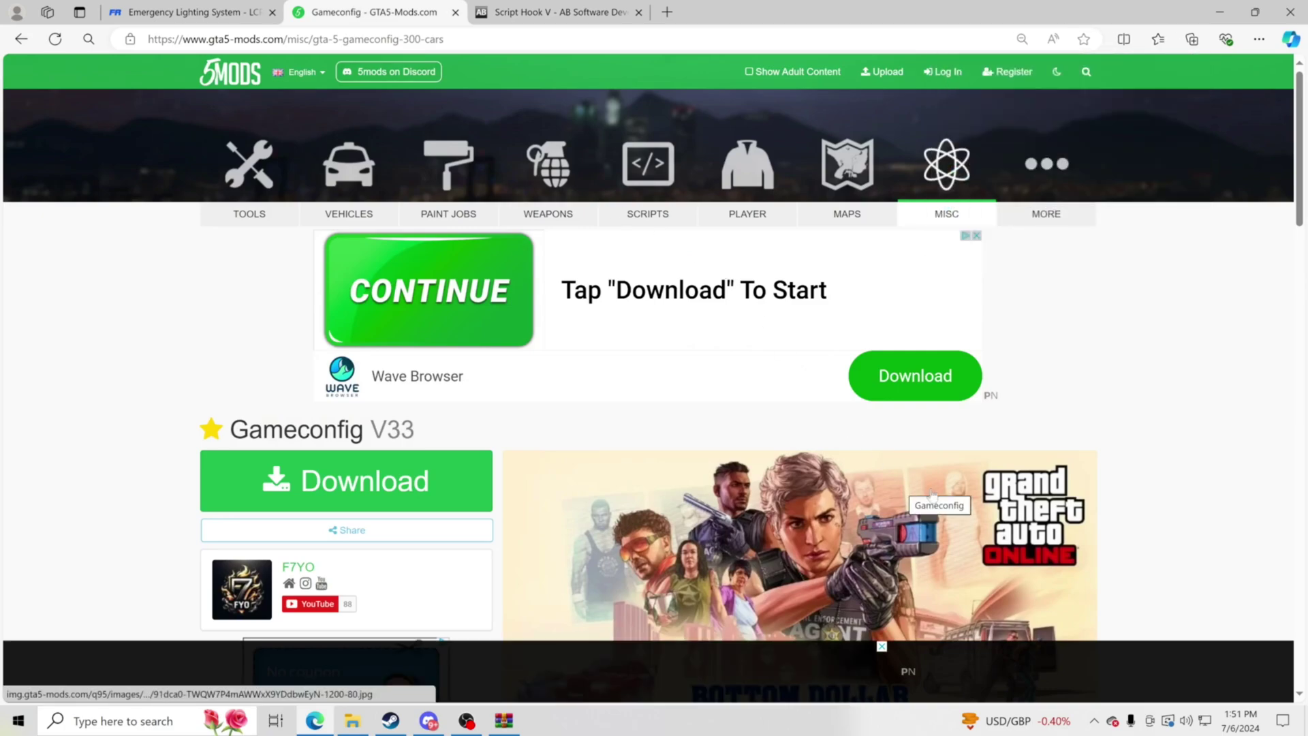
pyautogui.scroll(-3, 901, 489)
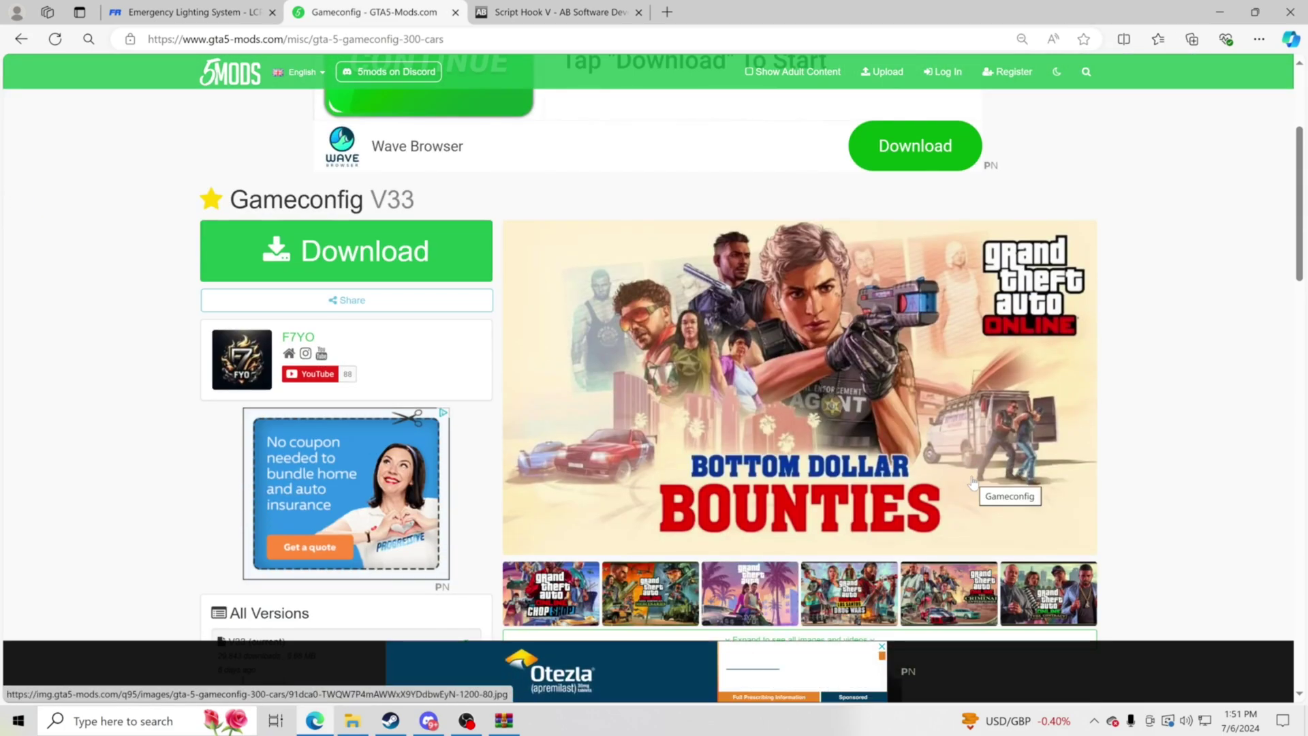
pyautogui.scroll(-1, 973, 480)
pyautogui.scroll(3, 833, 475)
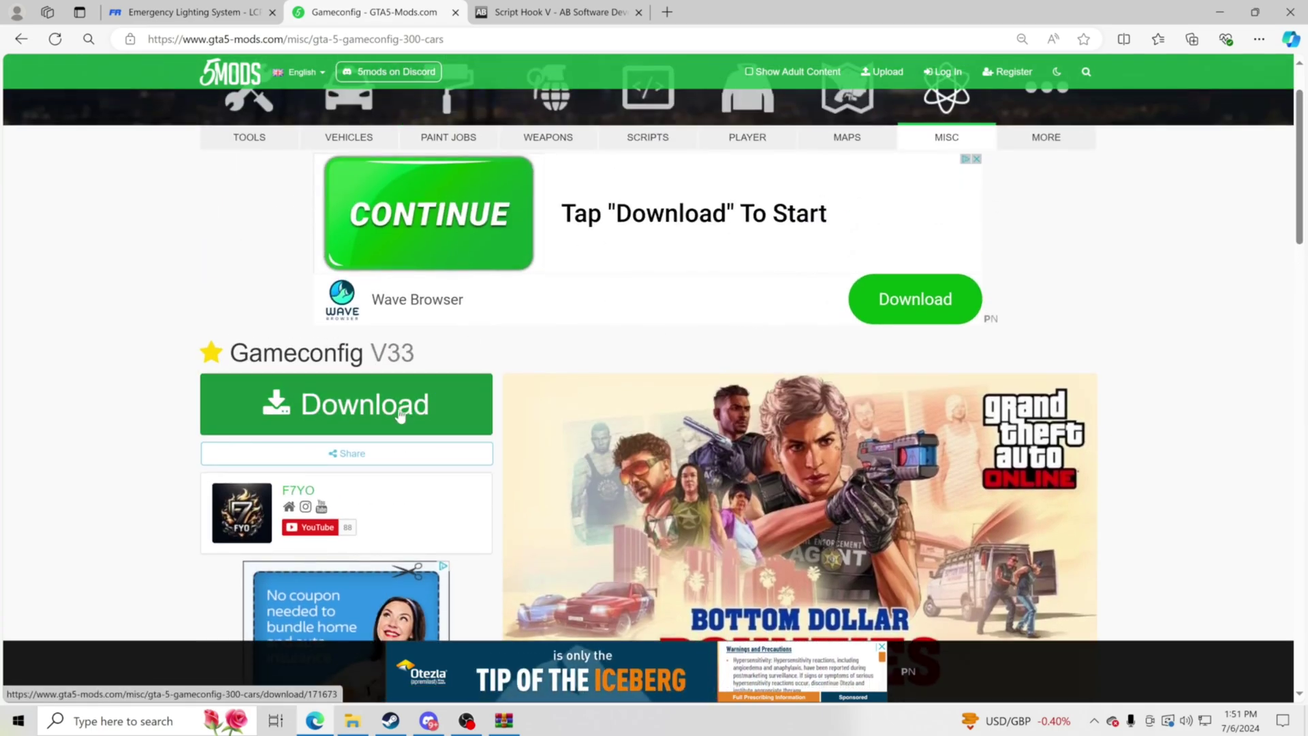
pyautogui.click(401, 413)
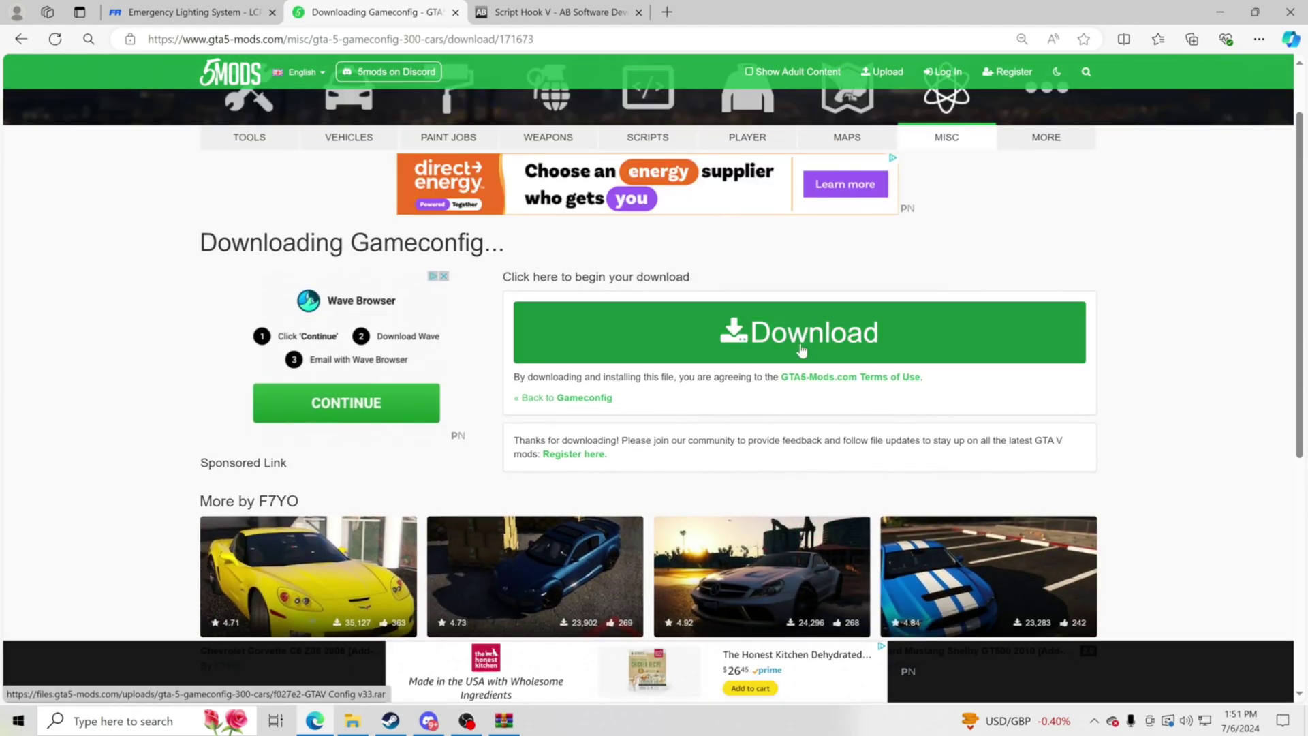
pyautogui.click(822, 317)
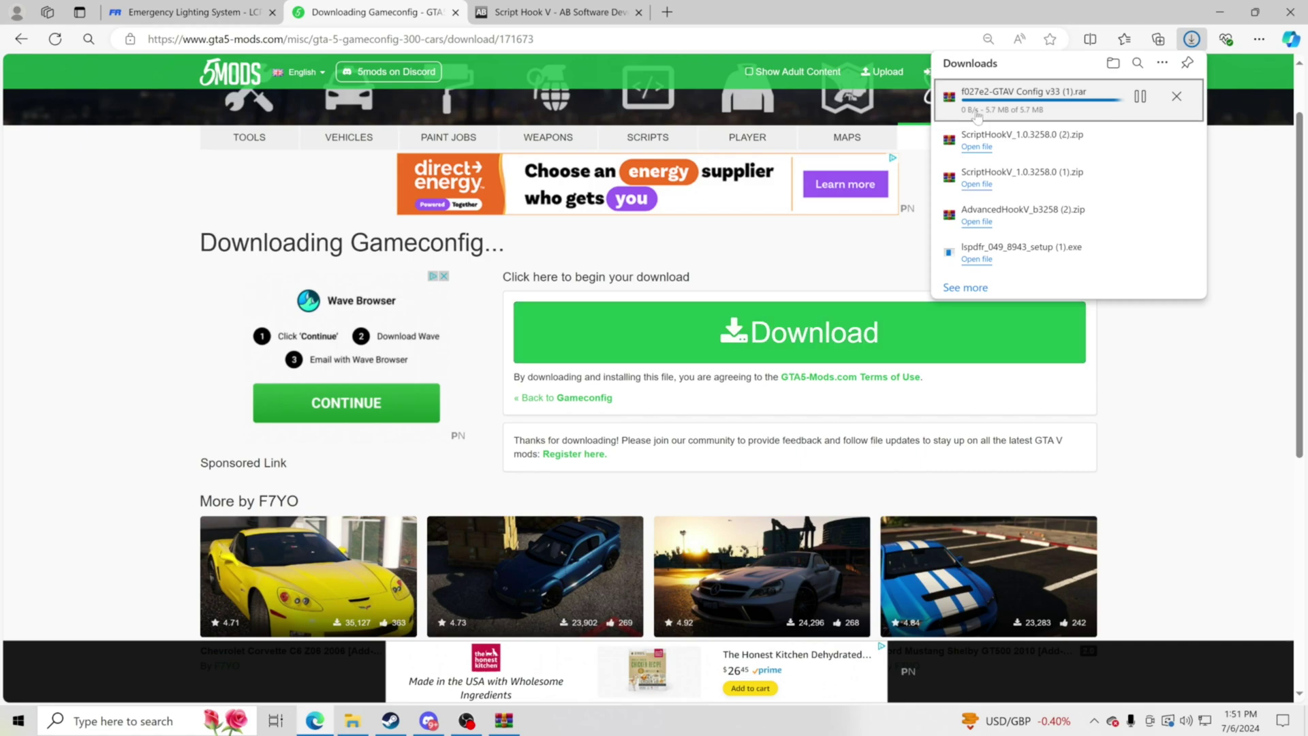
# Launch OpenIV for the Windows version of Grand Theft Auto V and enable Edit mode, accepting the warning.
pyautogui.click(156, 722)
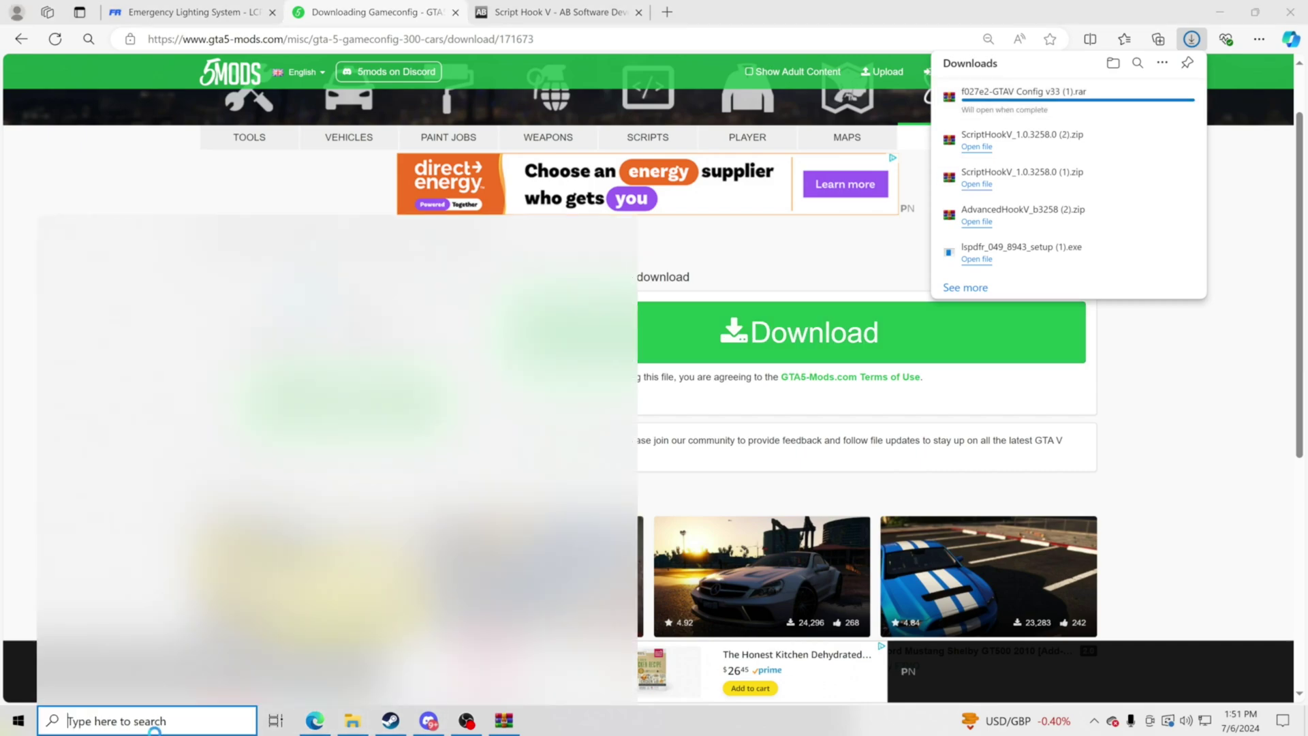
pyautogui.write('openiv')
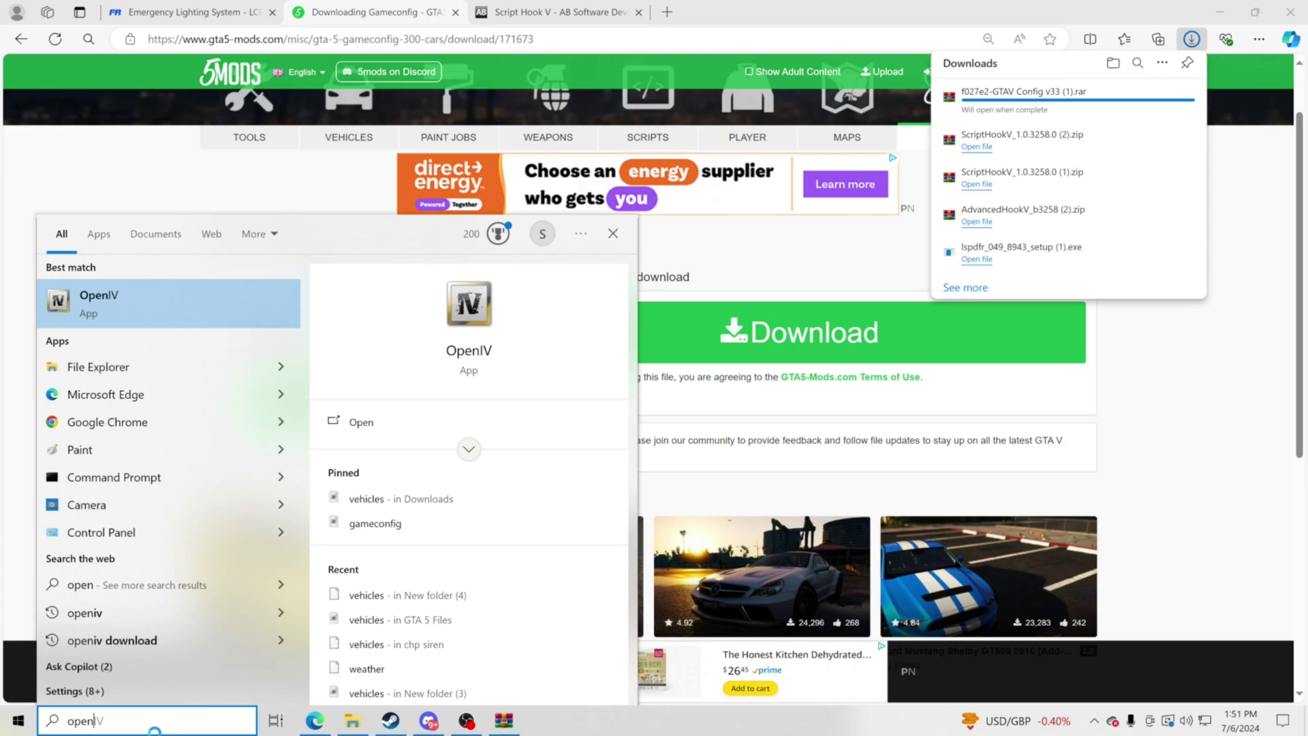
pyautogui.click(216, 300)
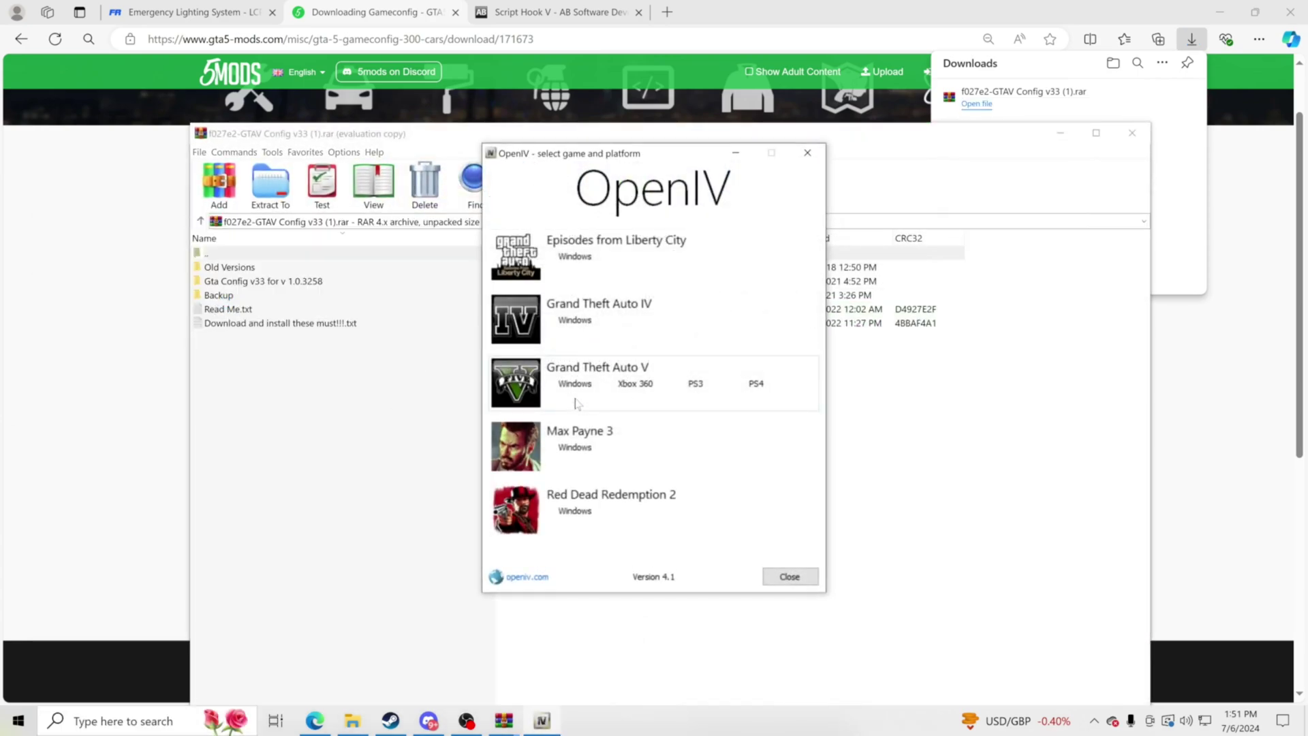
pyautogui.click(577, 391)
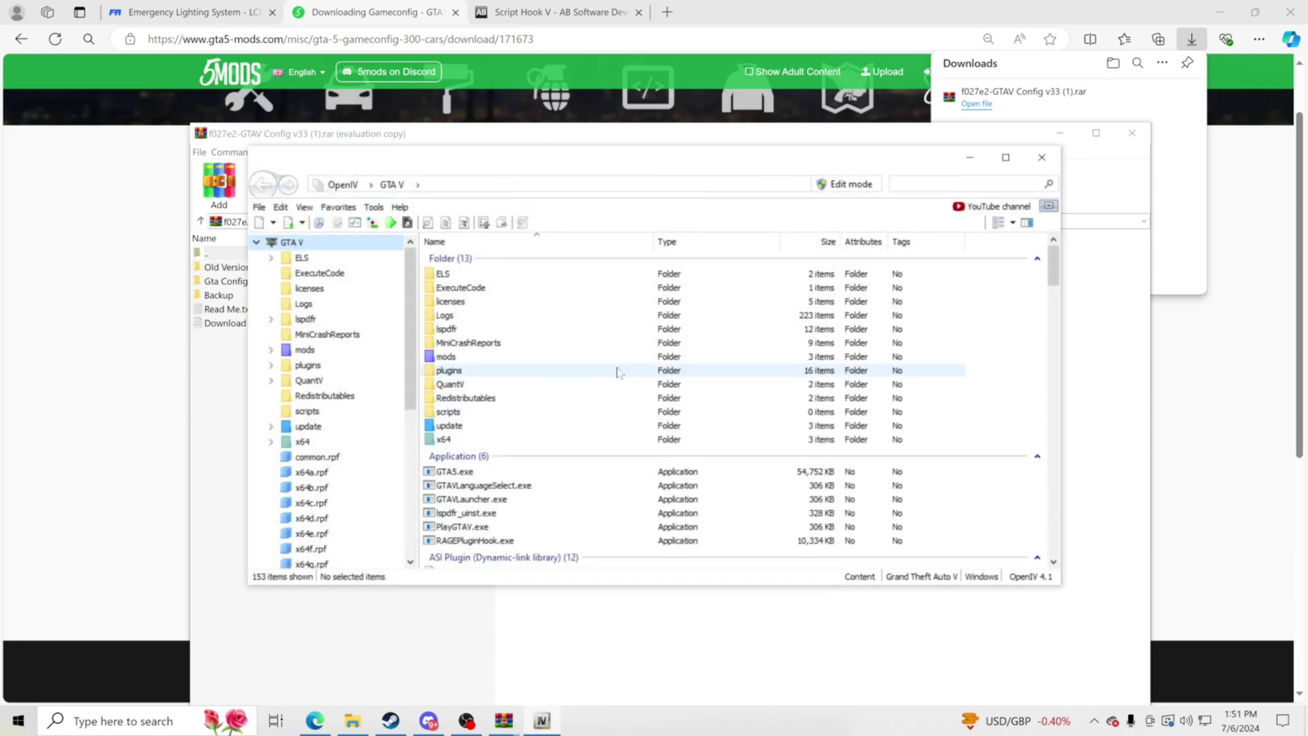
pyautogui.click(831, 190)
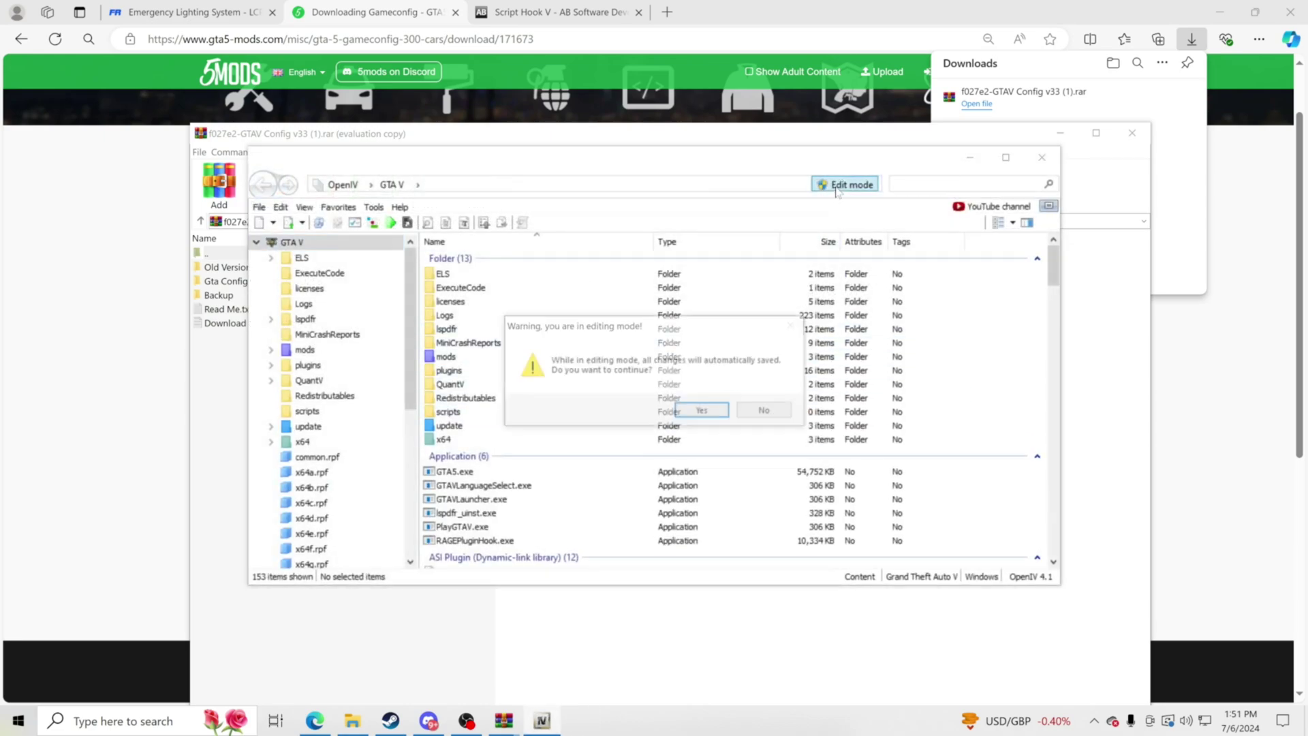
pyautogui.click(697, 415)
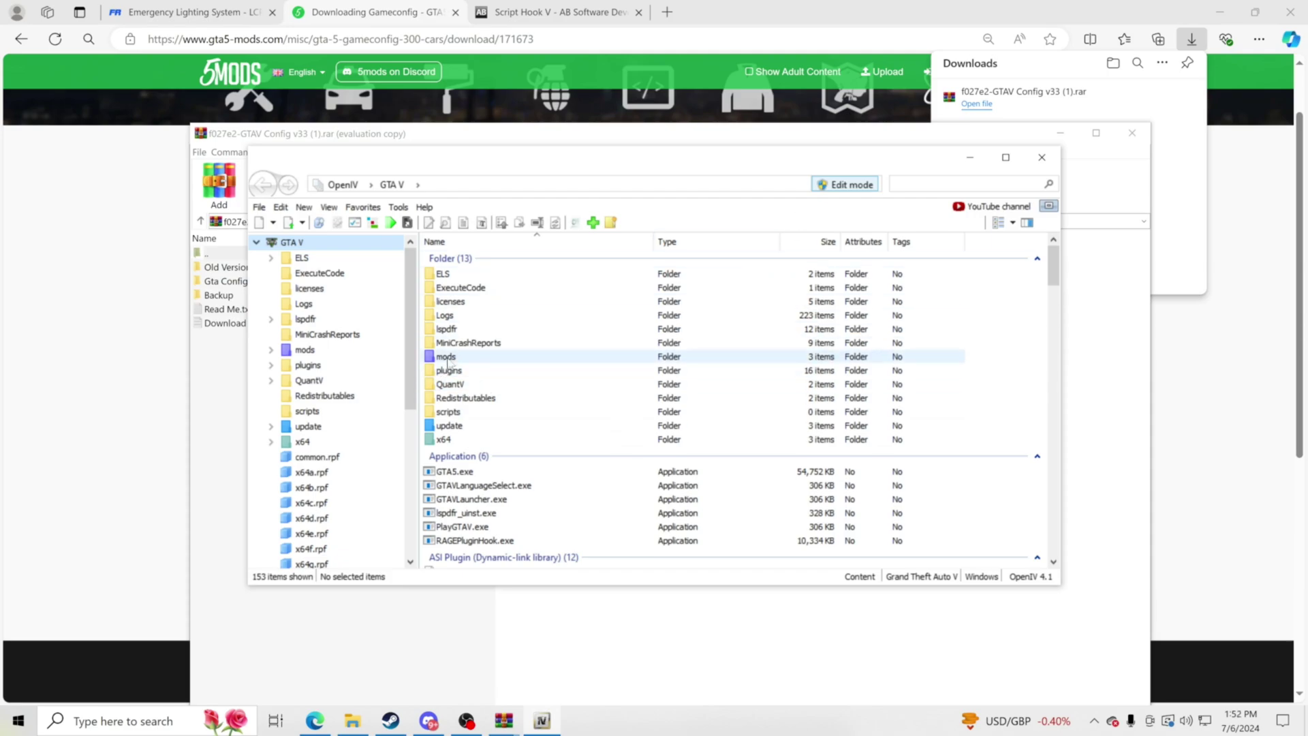
# Maximize OpenIV, open the data folder at mods/update/update.rpf/common/data, and locate gameconfig.xml.
pyautogui.doubleClick(644, 357)
pyautogui.doubleClick(449, 274)
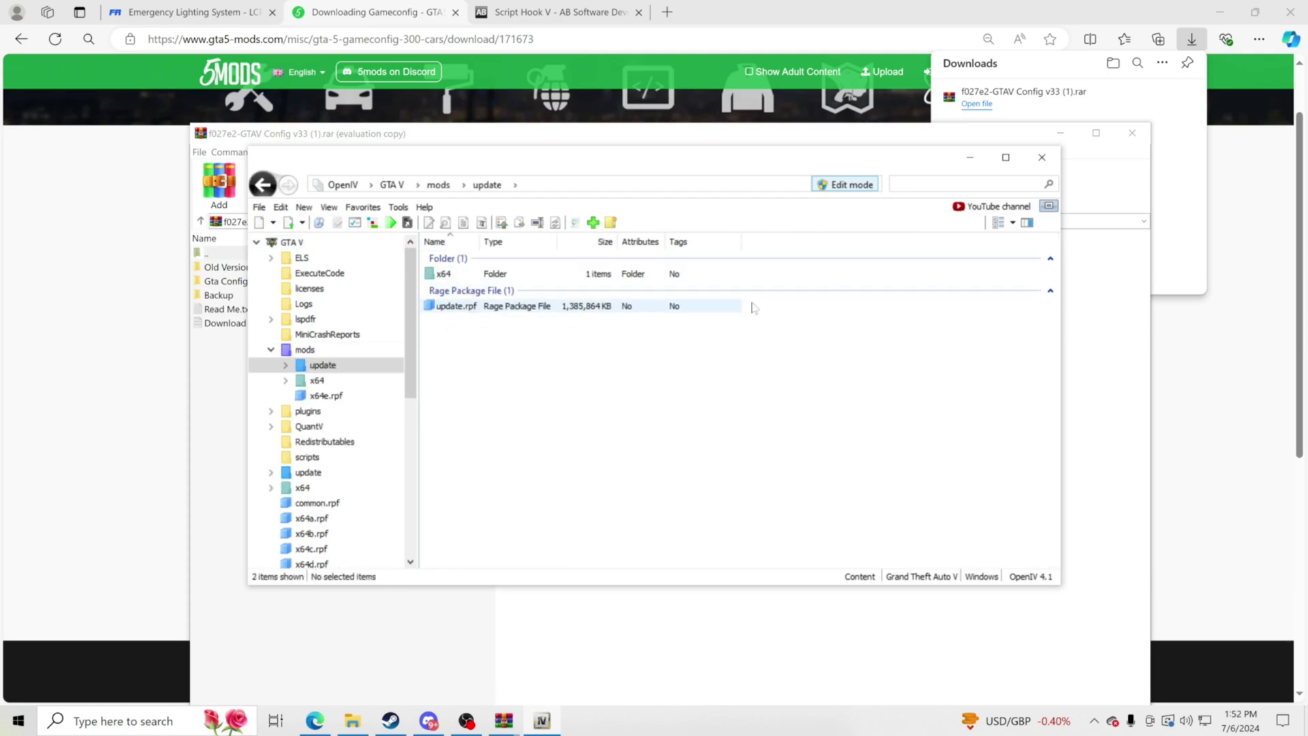
pyautogui.click(1005, 158)
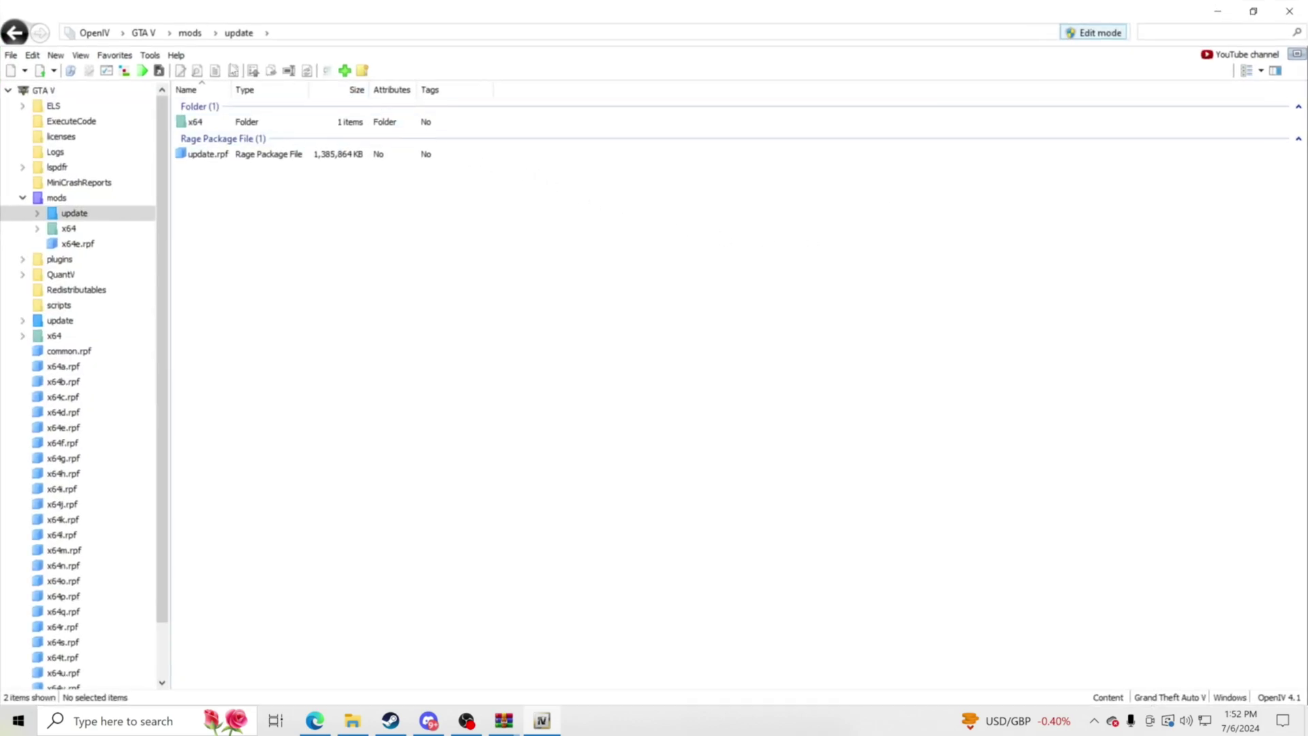
pyautogui.click(41, 89)
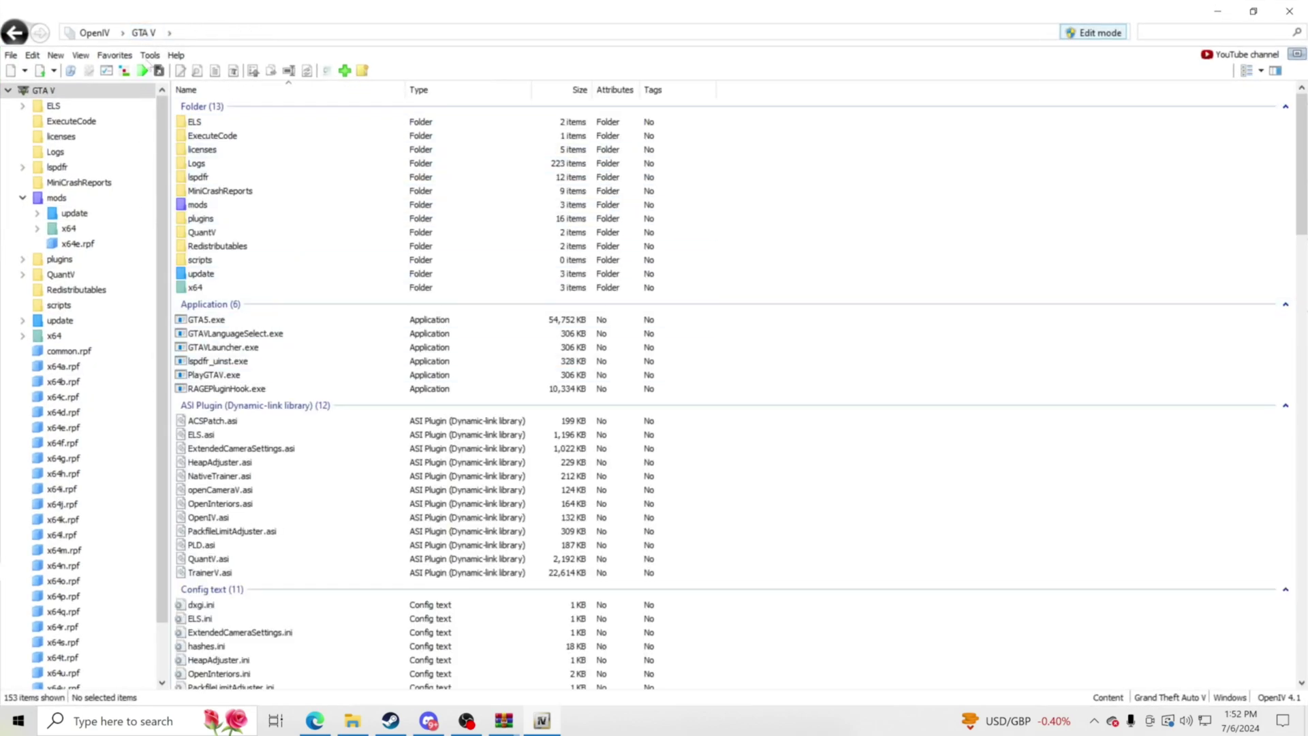
pyautogui.doubleClick(204, 206)
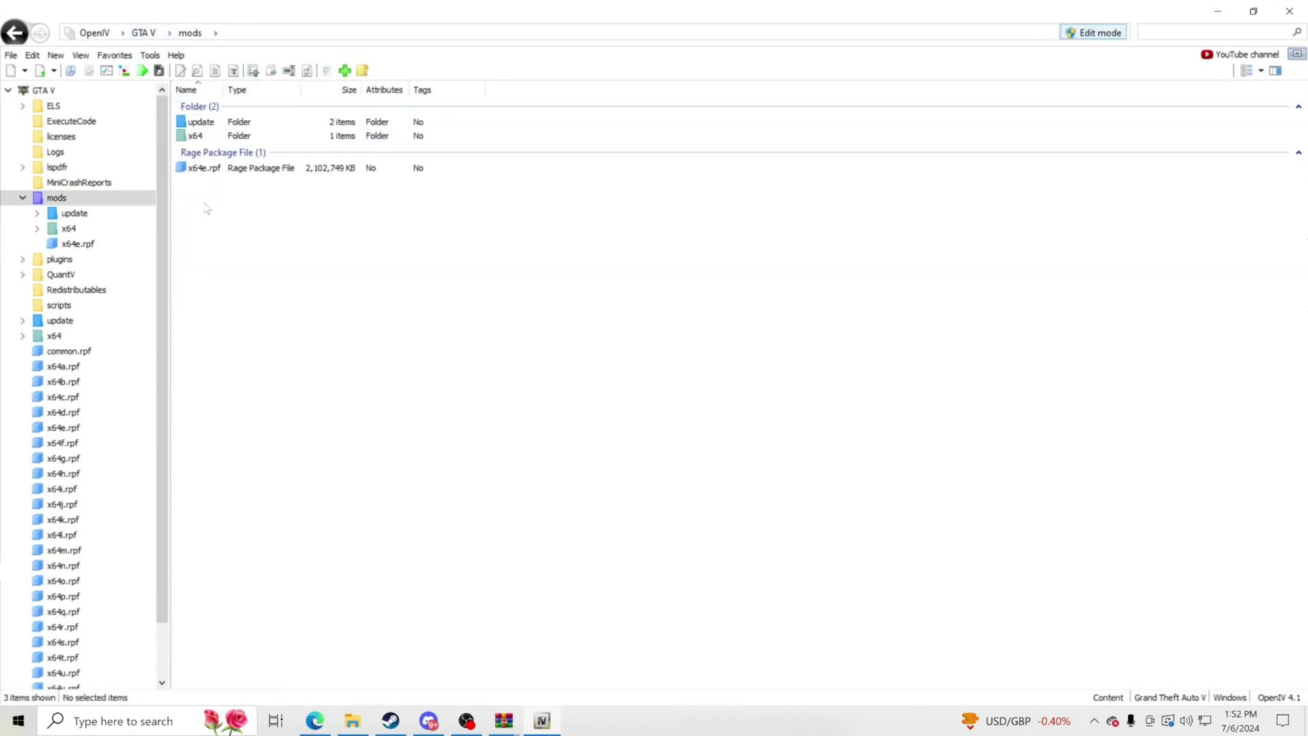
pyautogui.doubleClick(197, 121)
pyautogui.doubleClick(225, 156)
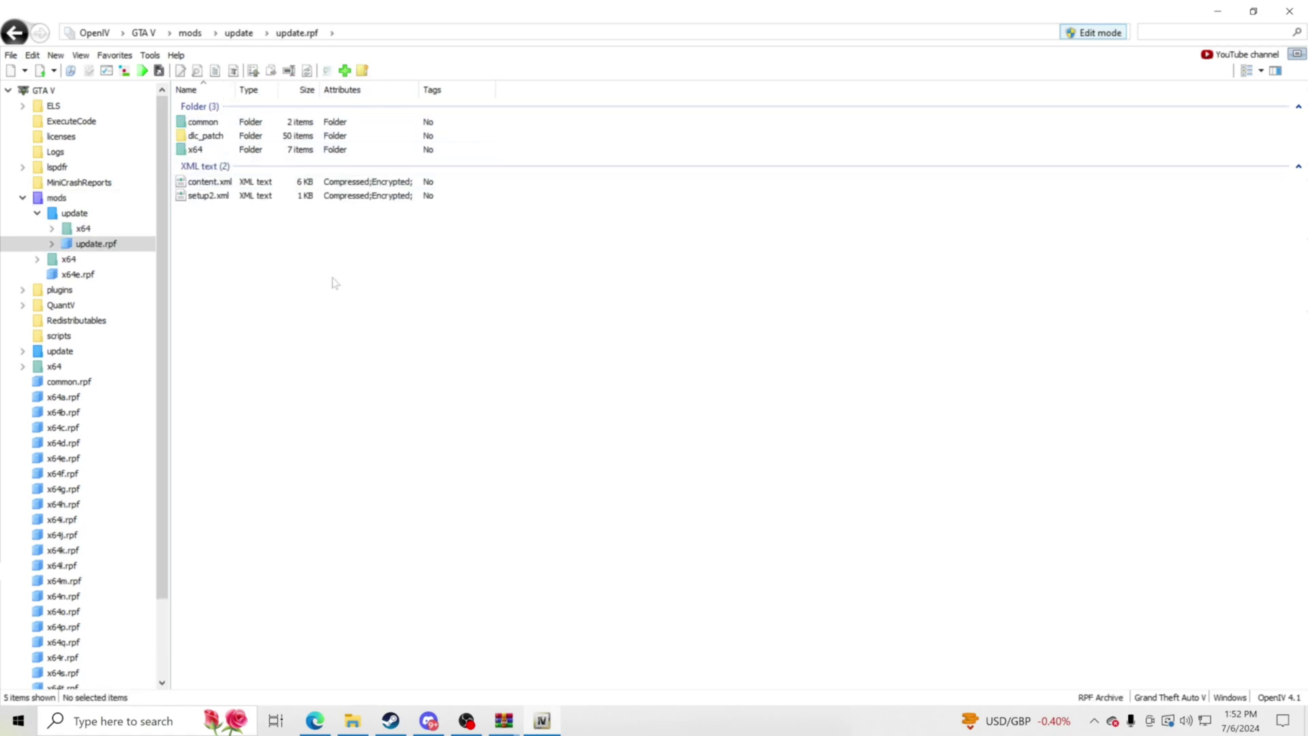
pyautogui.click(206, 123)
pyautogui.doubleClick(206, 123)
pyautogui.doubleClick(204, 122)
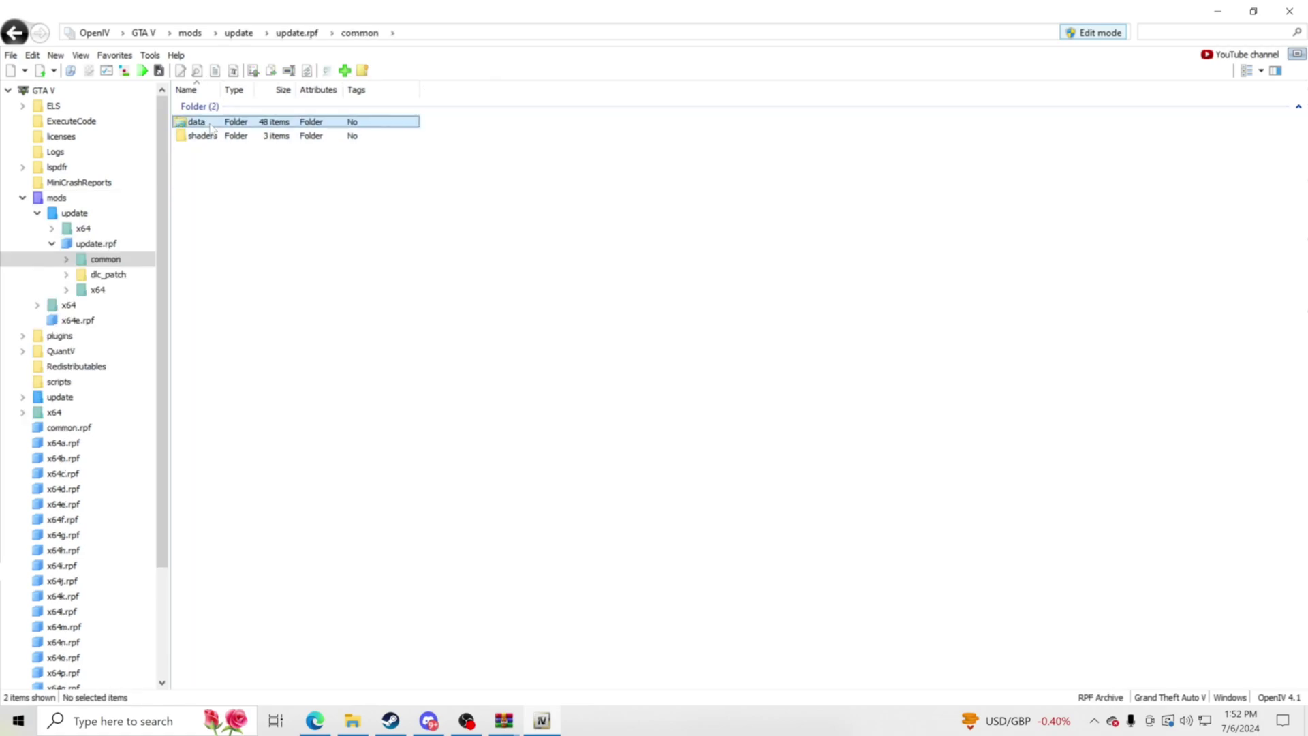
pyautogui.scroll(-3, 313, 423)
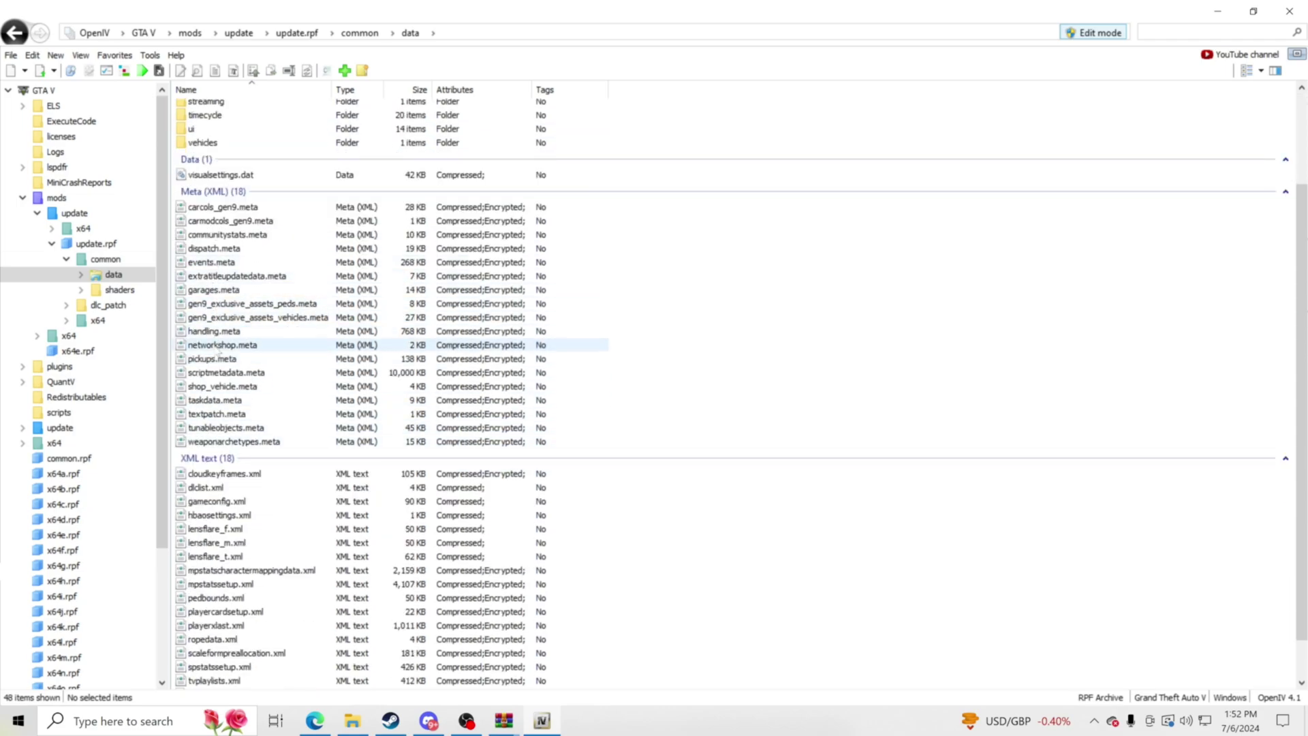
pyautogui.scroll(-1, 229, 555)
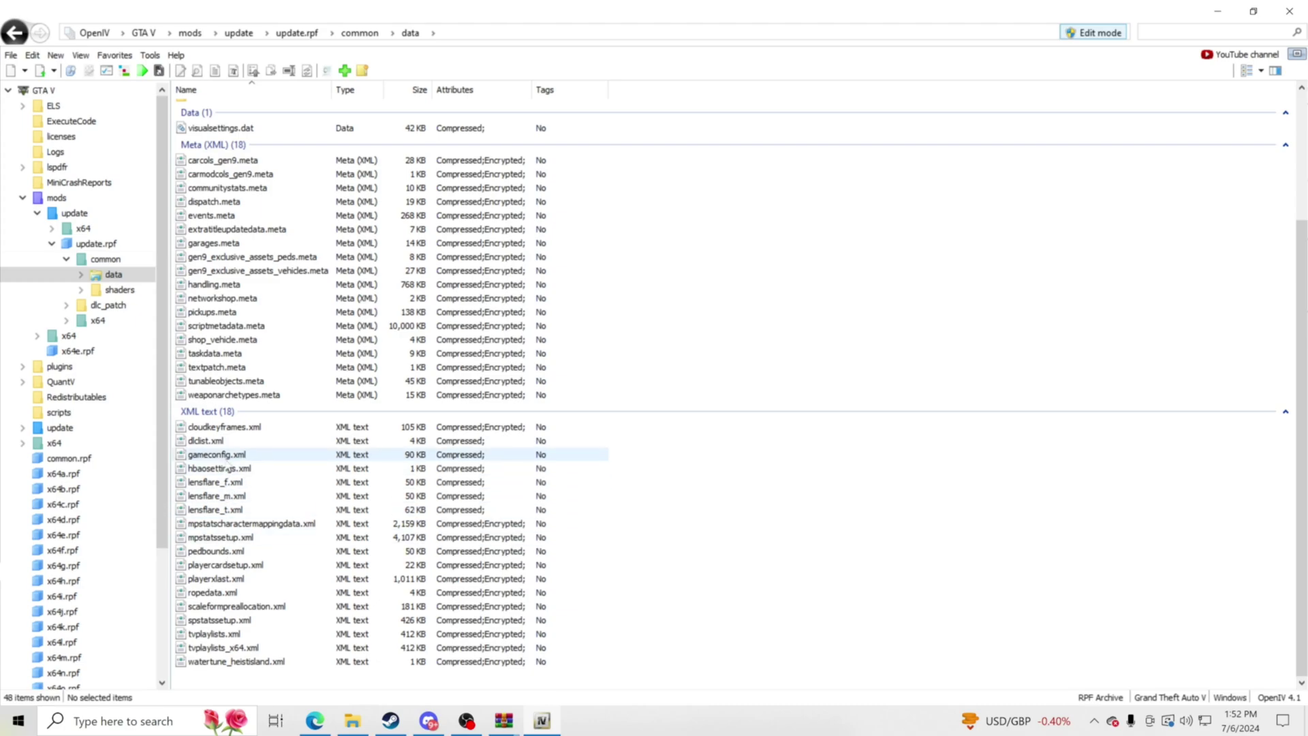
# Replace gameconfig.xml in OpenIV's data folder with the archive's version from Gta Config v33 for v 1.0.3258, For More Mods, Stock Traffic (Means Gta base).
pyautogui.click(228, 456)
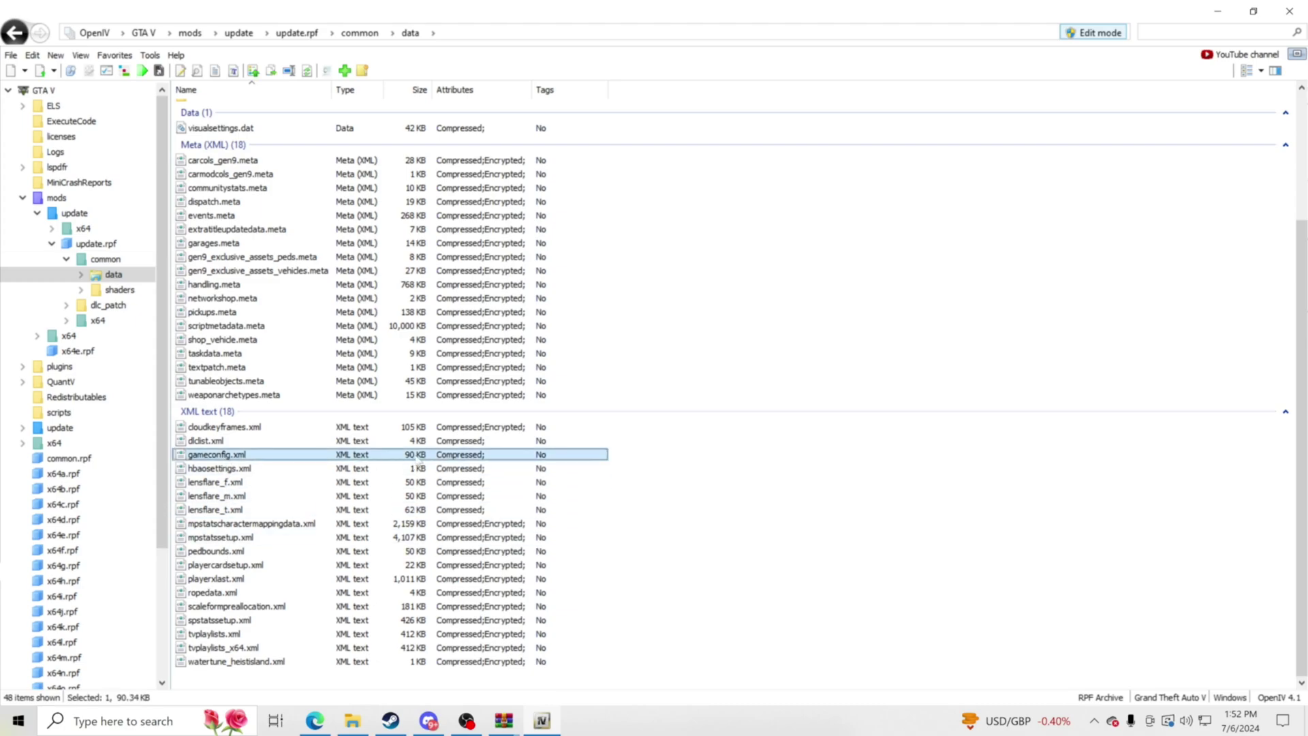
pyautogui.click(503, 720)
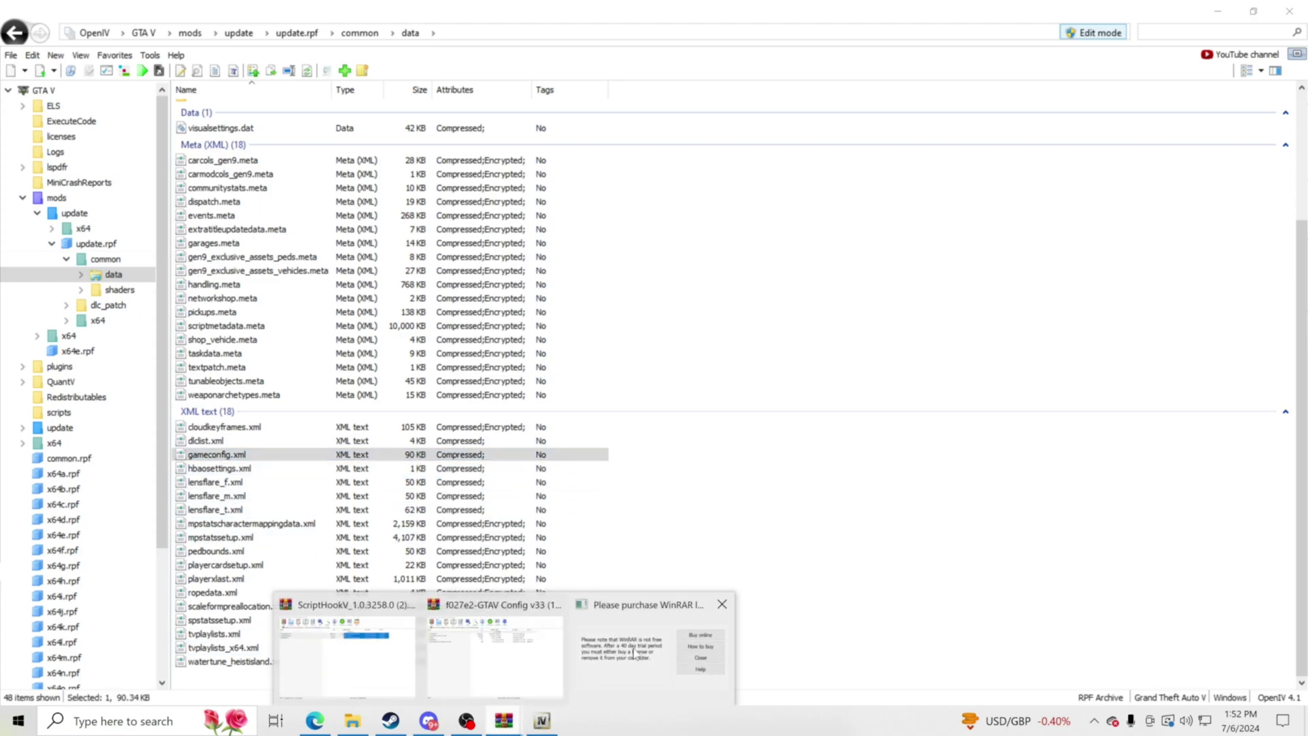
pyautogui.click(508, 656)
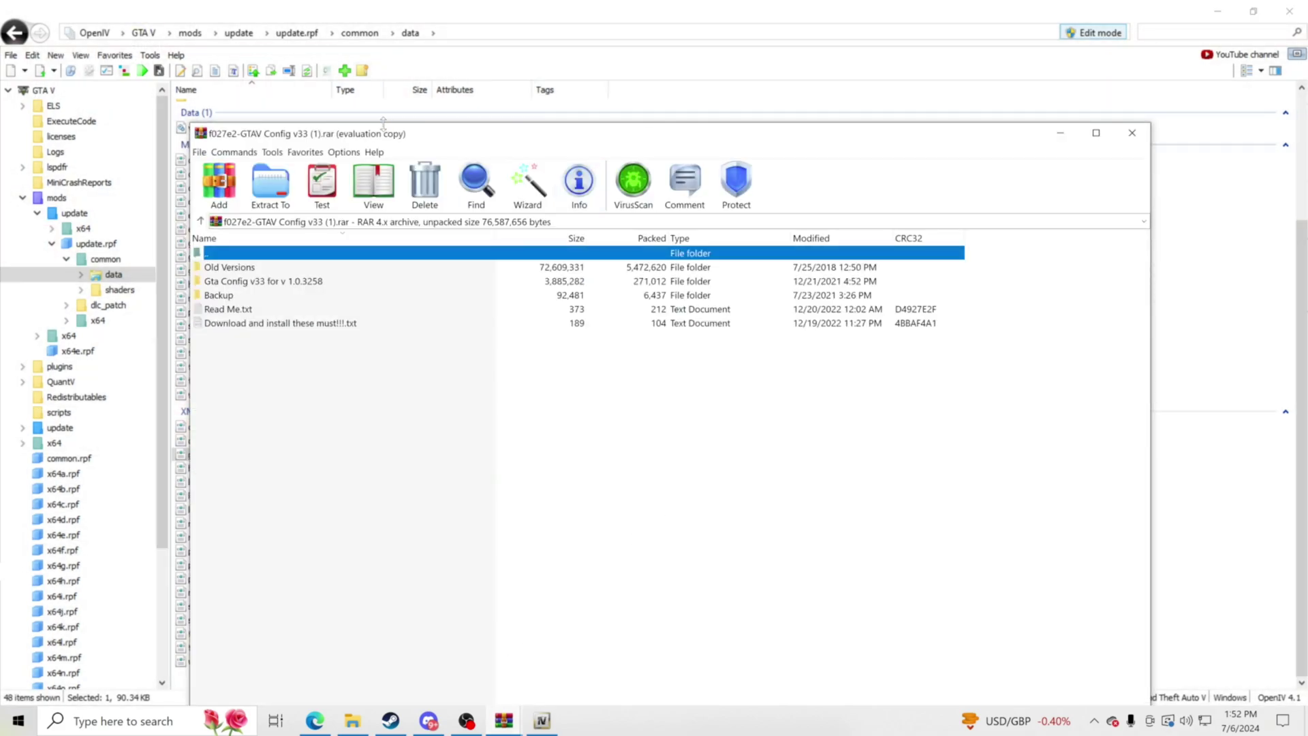
pyautogui.moveTo(383, 127); pyautogui.dragTo(868, 136)
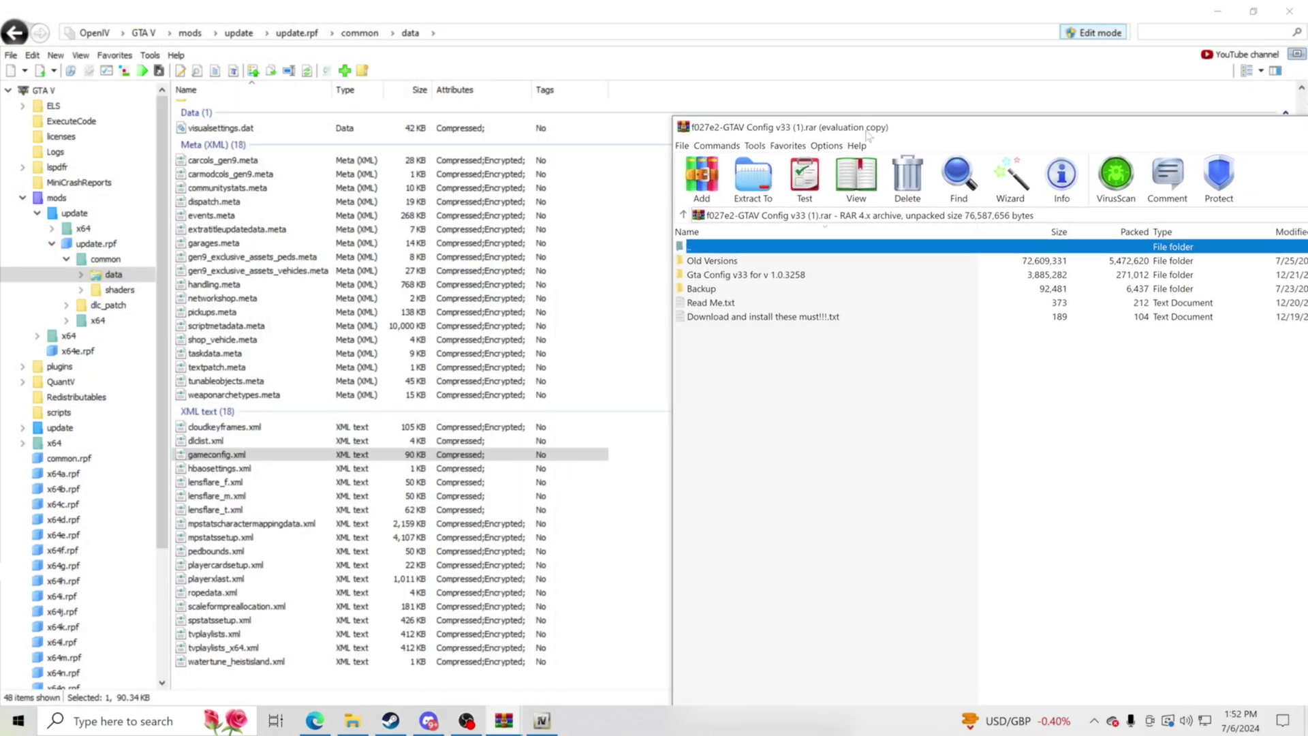
pyautogui.doubleClick(726, 280)
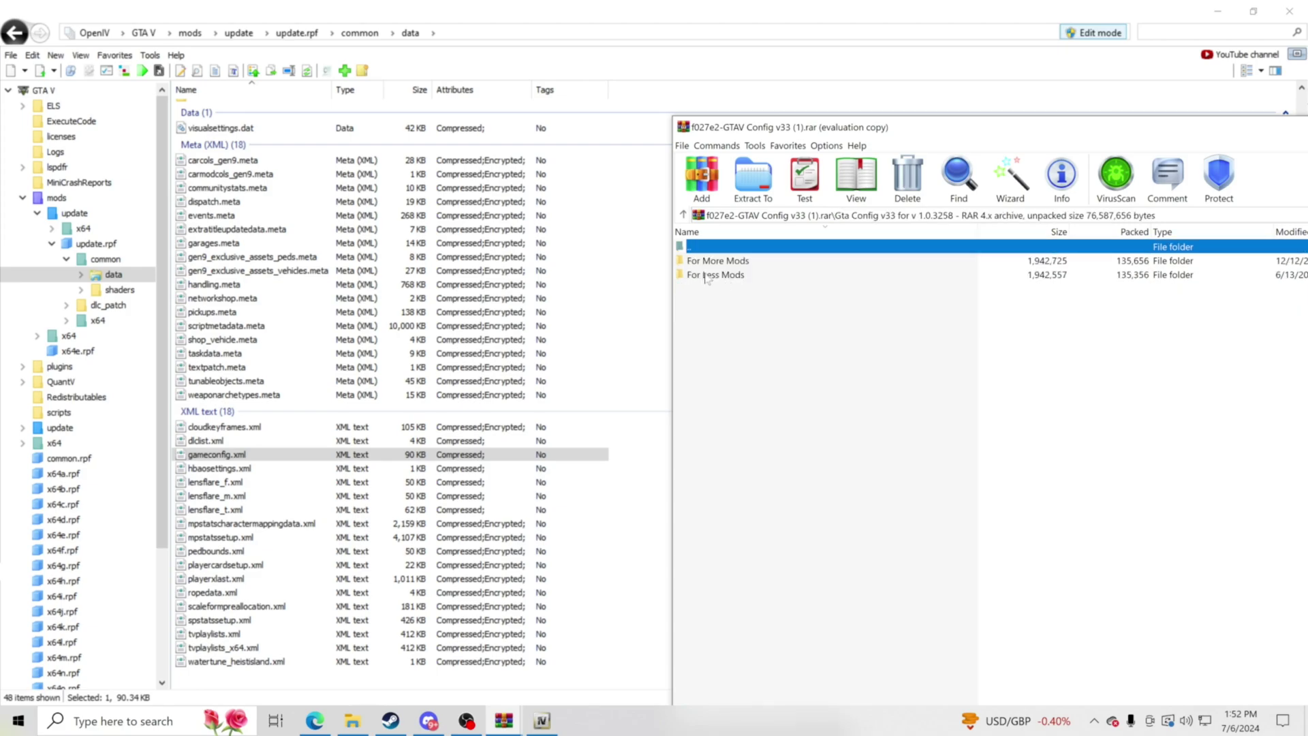
pyautogui.doubleClick(720, 261)
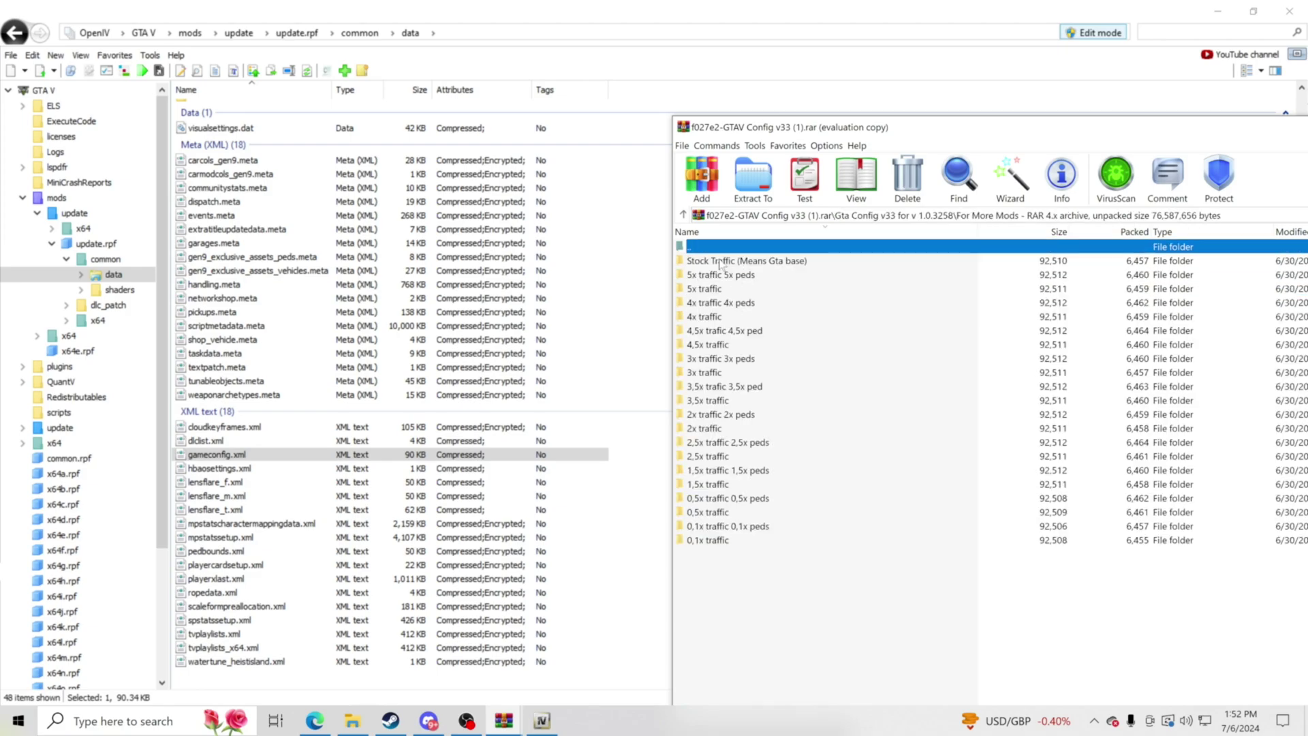
pyautogui.doubleClick(725, 262)
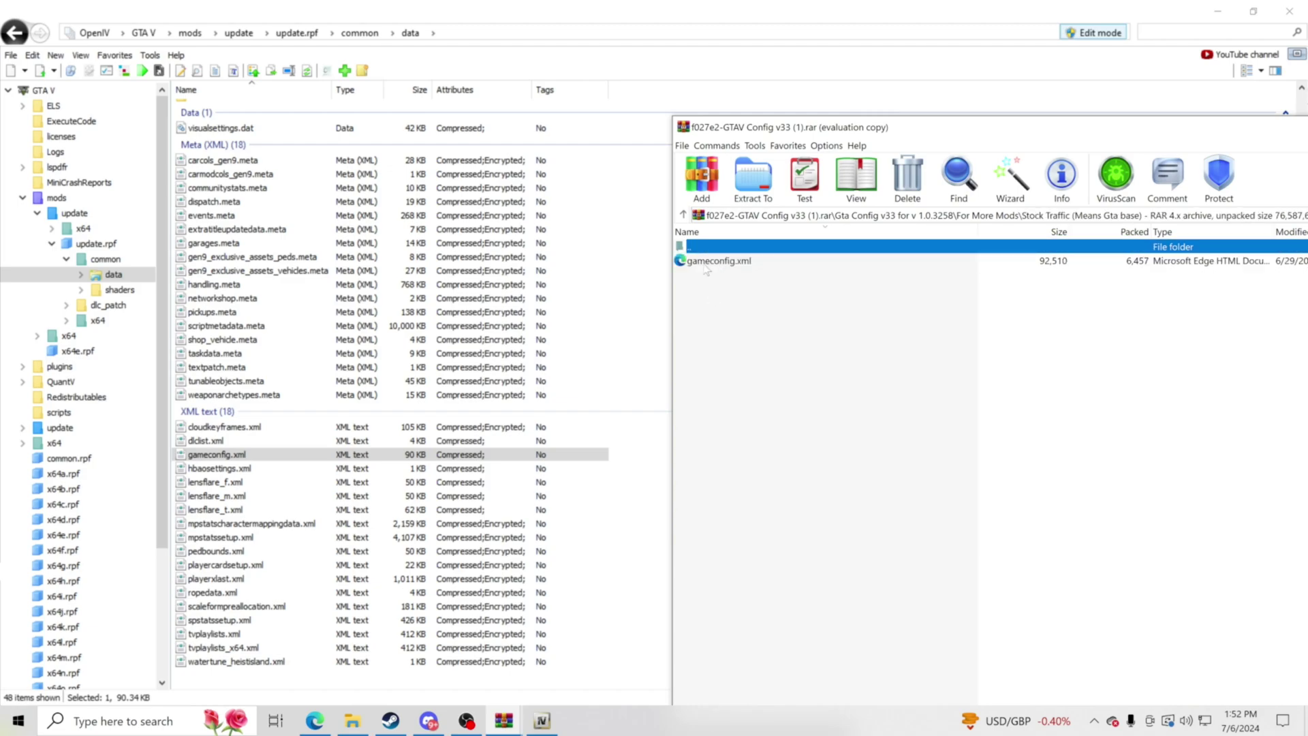
pyautogui.moveTo(705, 266); pyautogui.dragTo(634, 486)
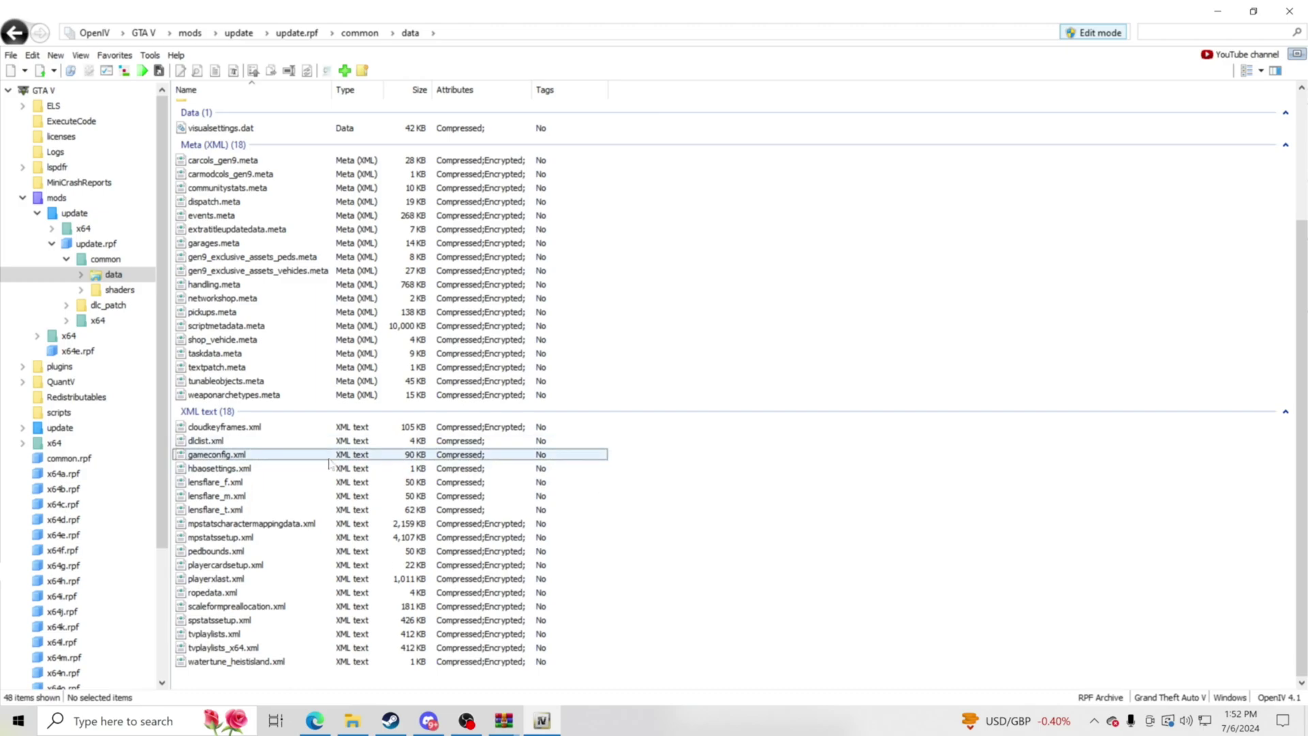
# Switch to File Explorer and launch RAGEPluginHook from the Grand Theft Auto V folder, opening its settings.
pyautogui.click(326, 724)
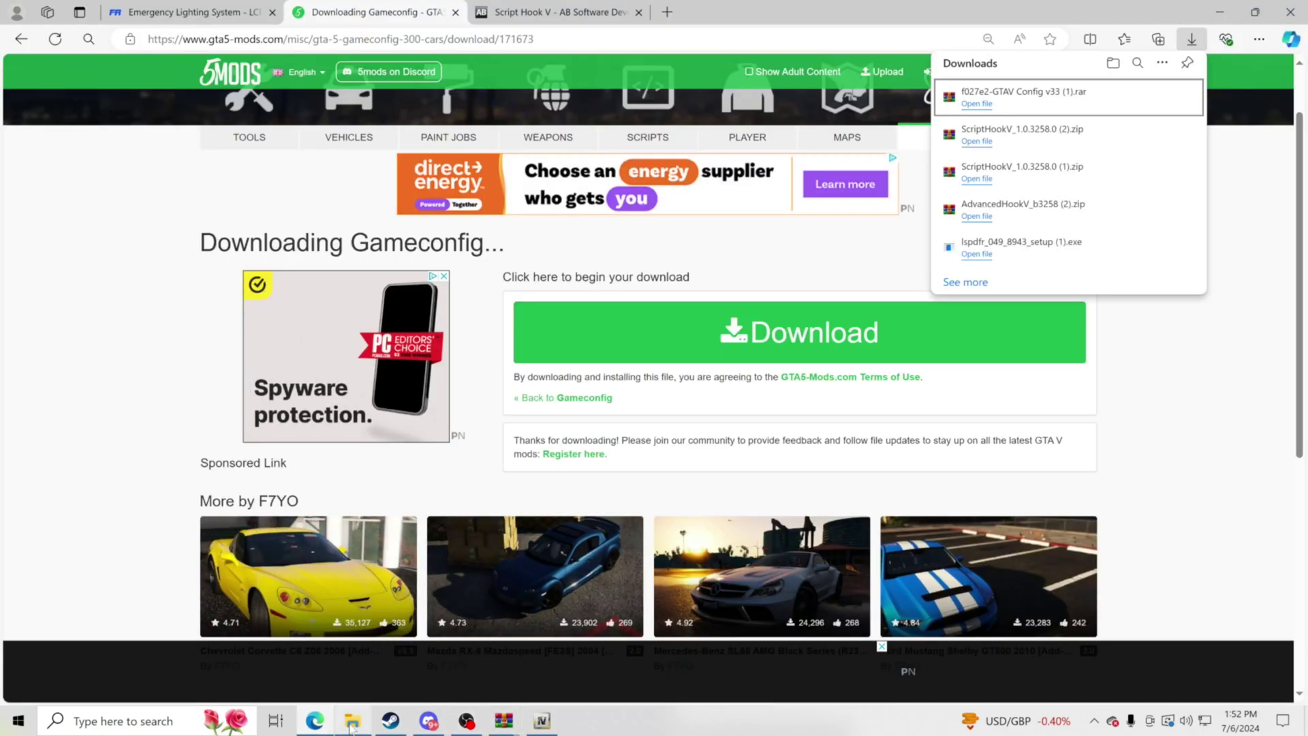
pyautogui.click(352, 720)
pyautogui.scroll(-6, 490, 355)
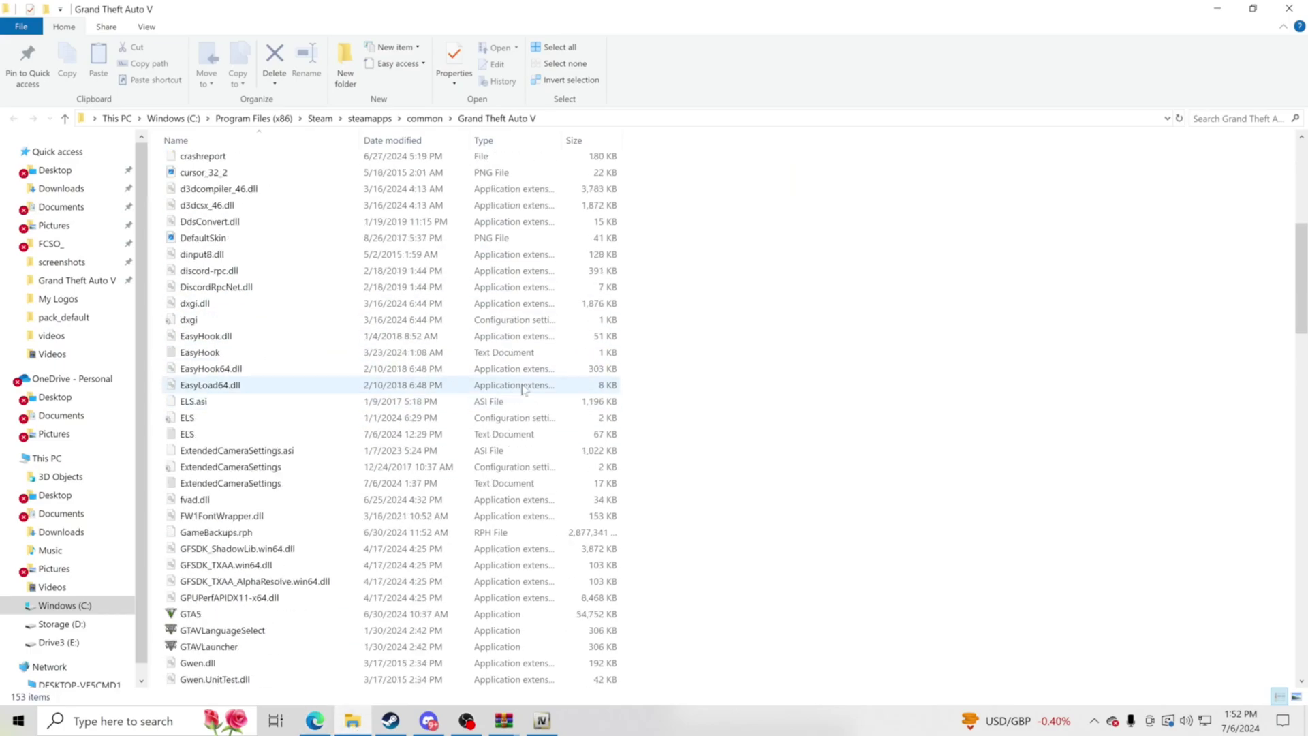
pyautogui.scroll(6, 681, 340)
pyautogui.scroll(2, 790, 328)
pyautogui.scroll(-20, 681, 382)
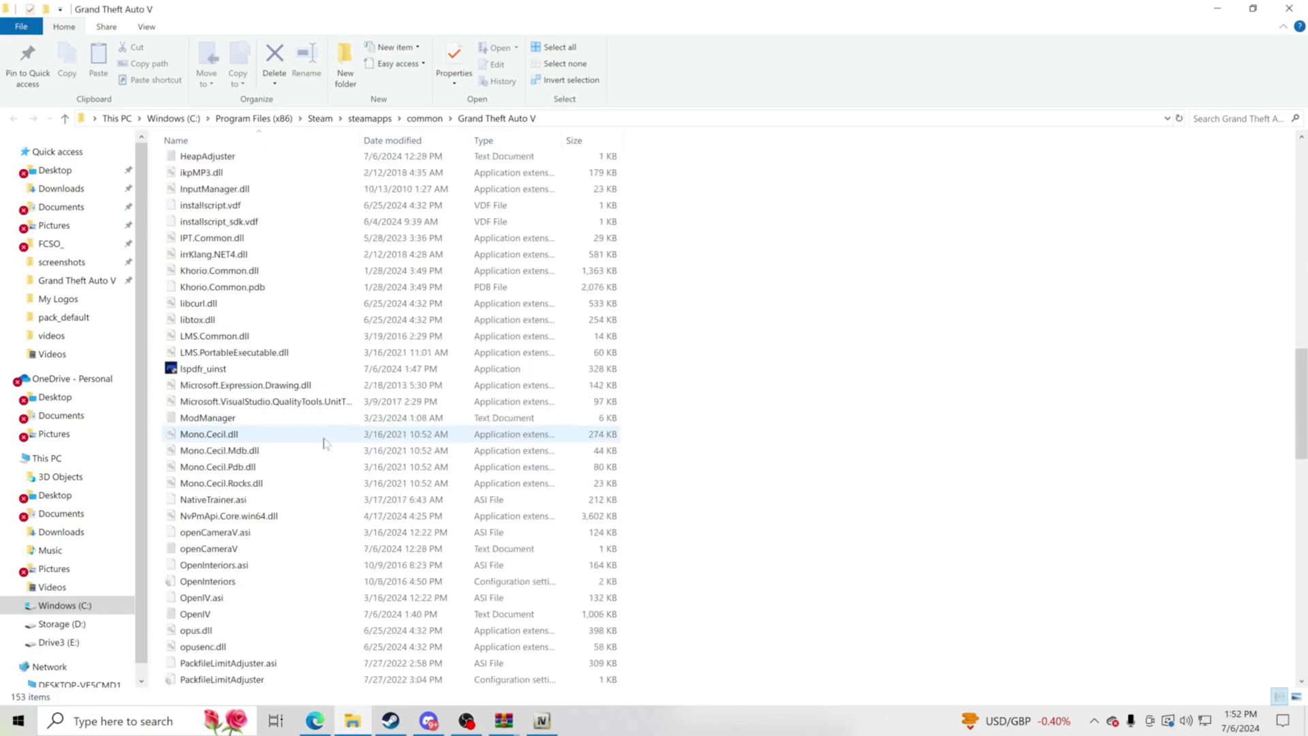
pyautogui.scroll(-10, 366, 439)
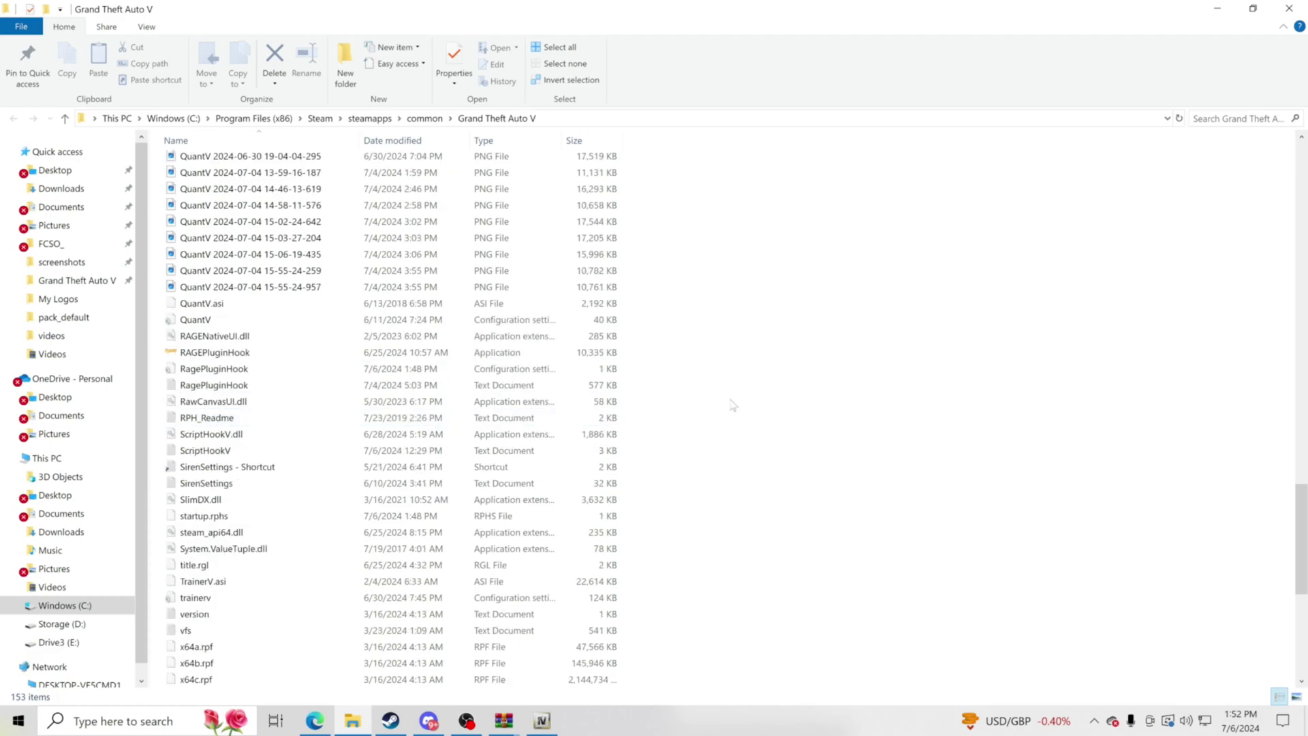
pyautogui.doubleClick(233, 353)
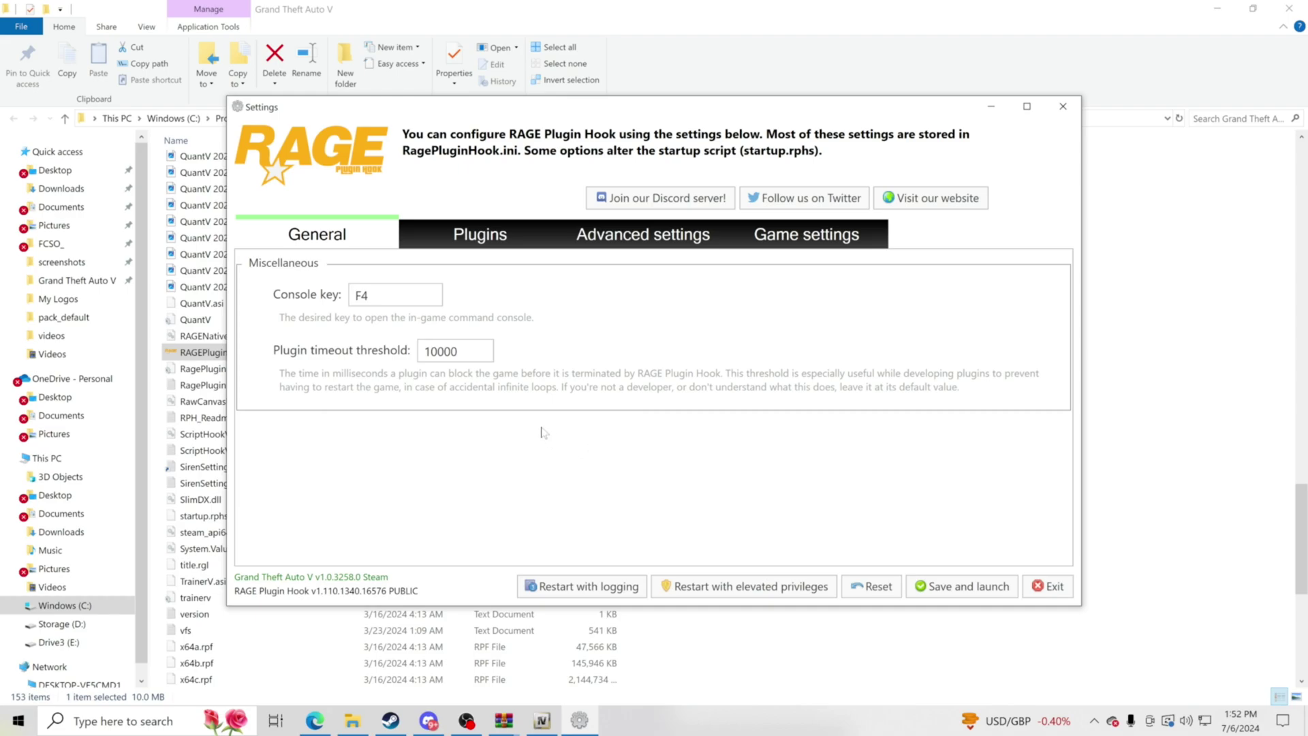
# Set RAGE Plugin Hook not to load any plugins on startup, and view the advanced settings.
pyautogui.click(455, 244)
pyautogui.click(258, 297)
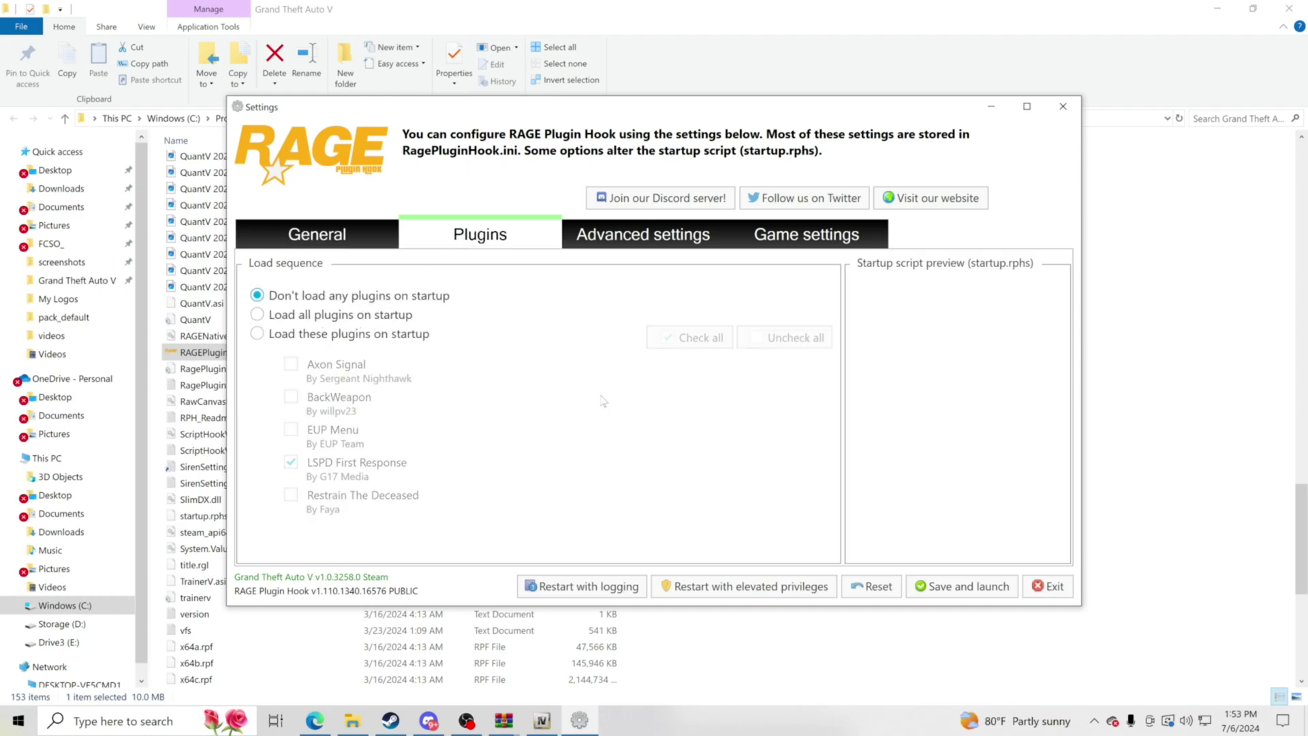
pyautogui.click(616, 243)
pyautogui.click(652, 247)
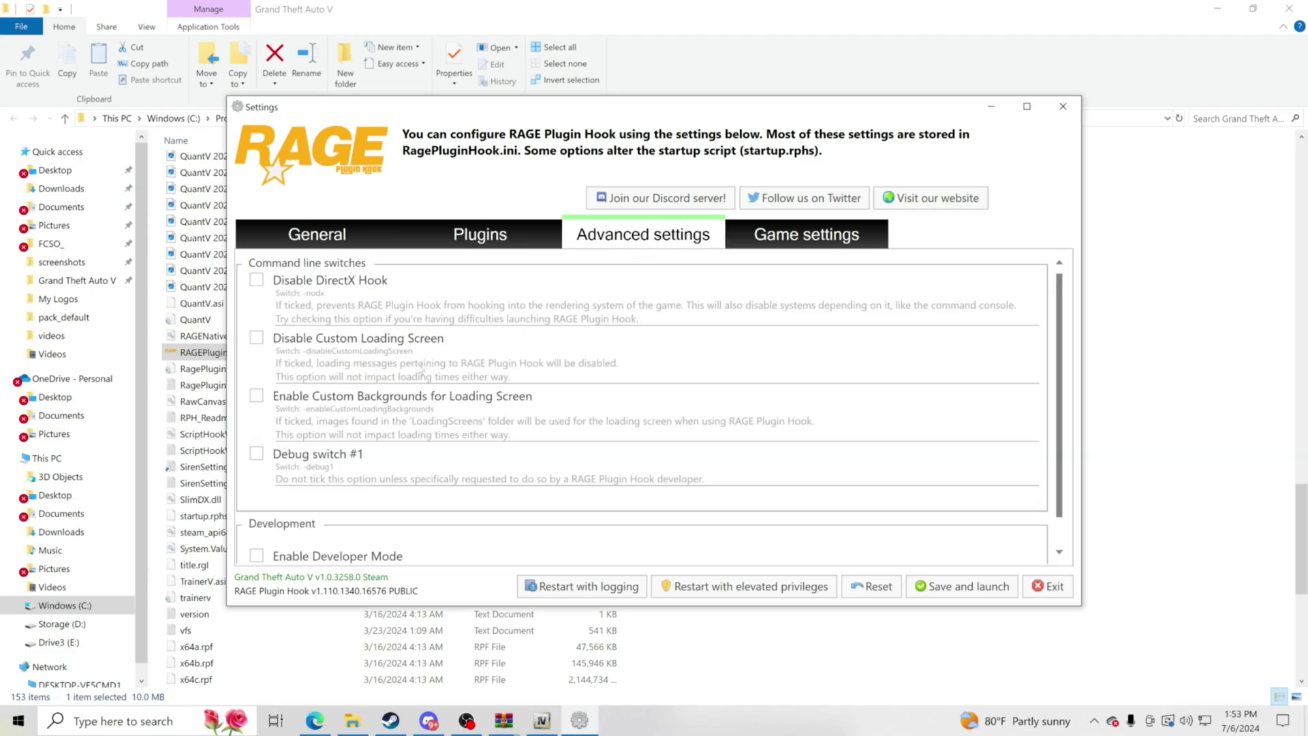
# Examine the game settings for backing up the current game version and reverting to a backed-up one.
pyautogui.click(781, 250)
pyautogui.click(249, 315)
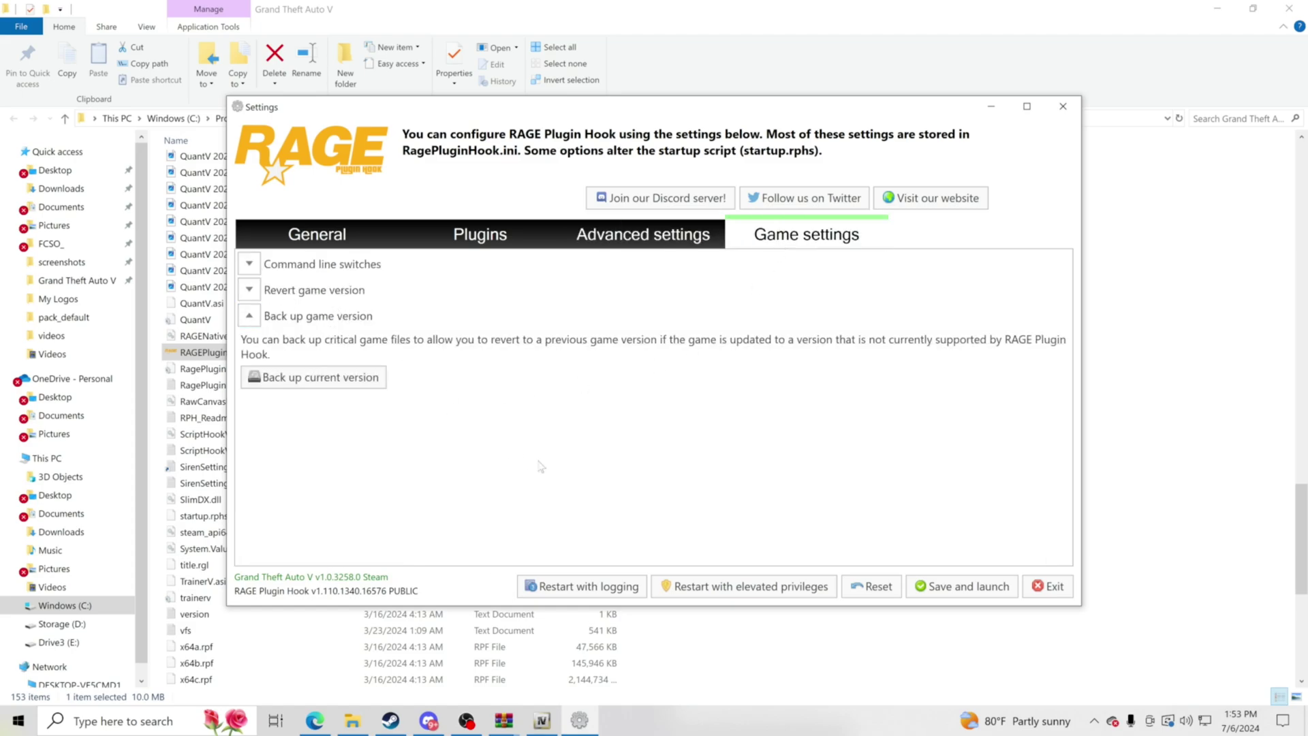
pyautogui.click(250, 289)
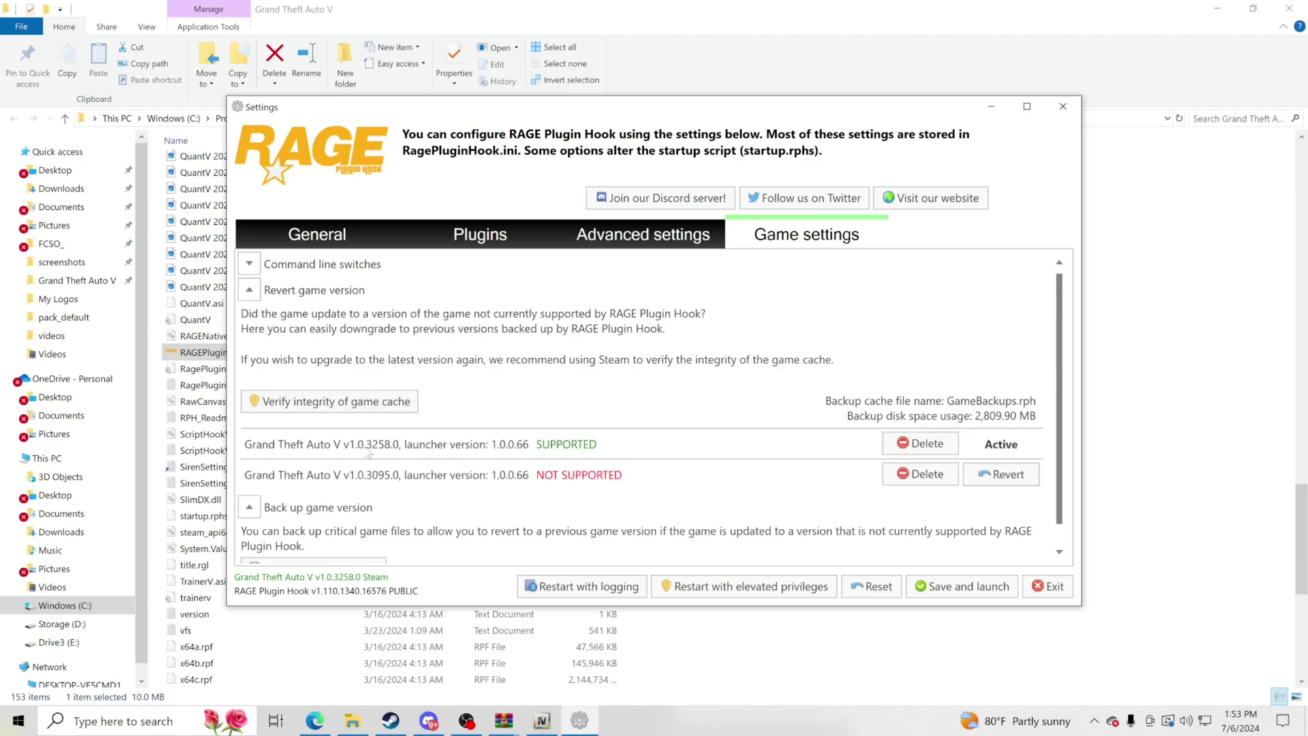
pyautogui.scroll(-1, 249, 507)
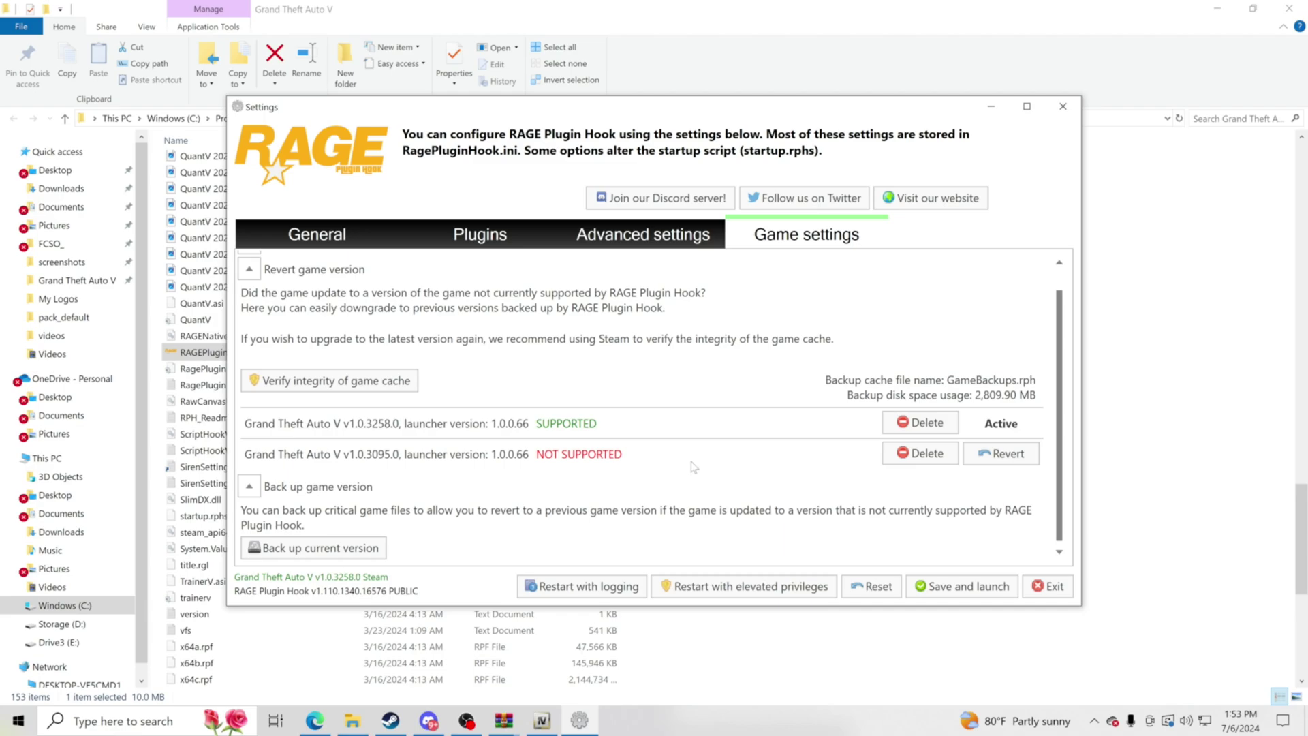
# Save the RAGE Plugin Hook settings, launch Grand Theft Auto V and enter Story Mode with RAGE Plugin Hook.
pyautogui.click(967, 592)
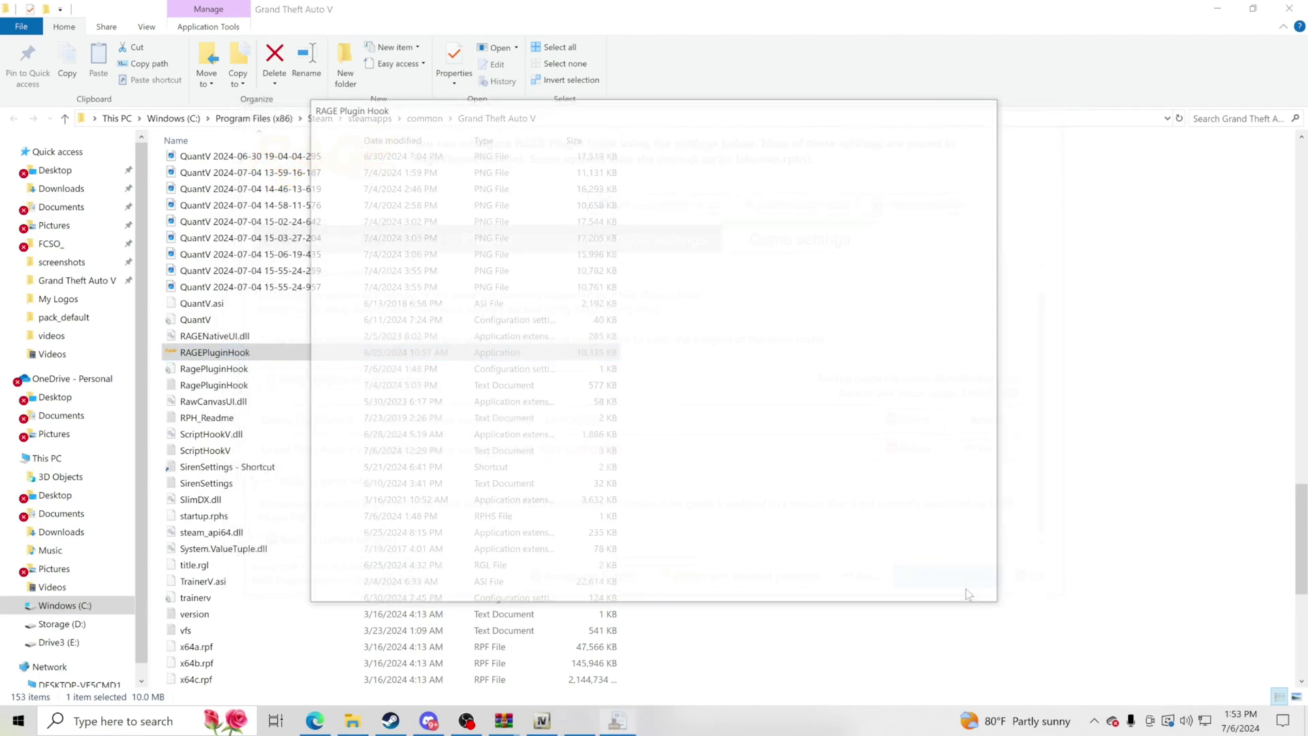
pyautogui.click(671, 562)
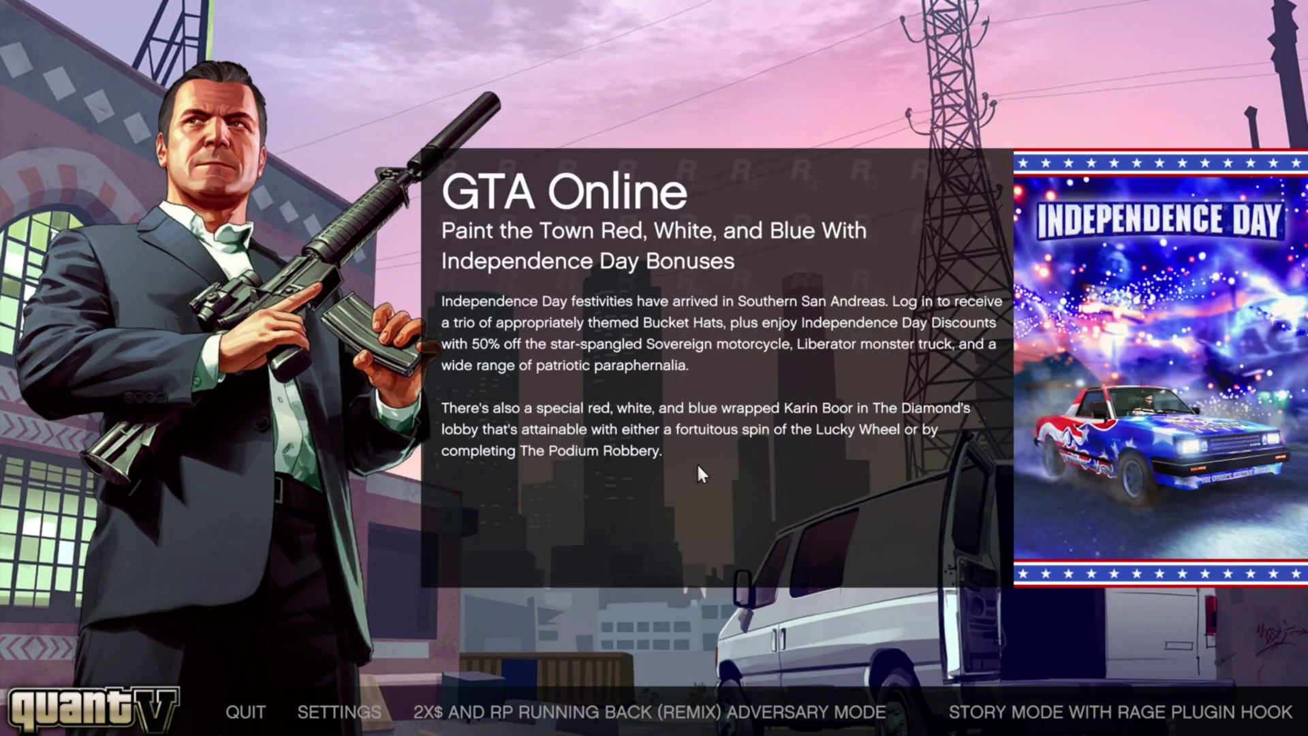
pyautogui.click(1120, 715)
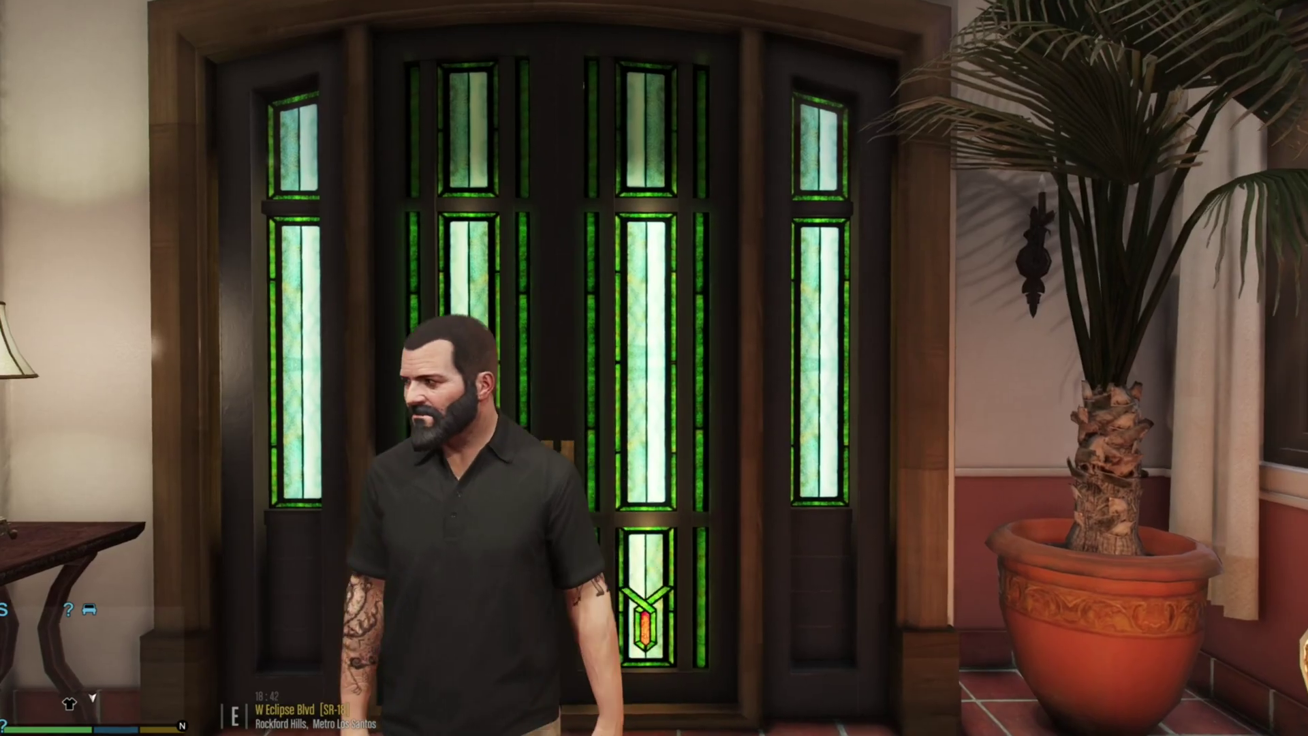
# Walk the character out to the driveway and run ReloadAllPlugins in the RAGE Plugin Hook console.
pyautogui.press('w')
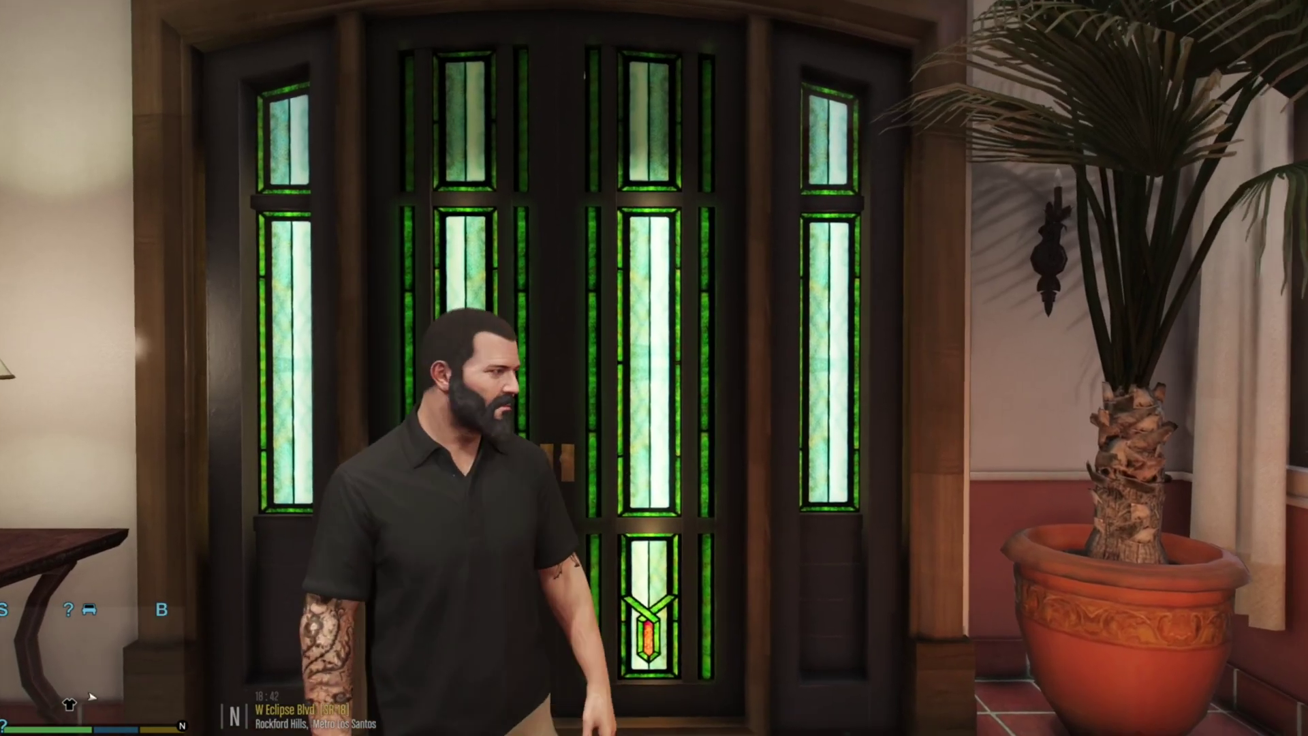
pyautogui.press('w')
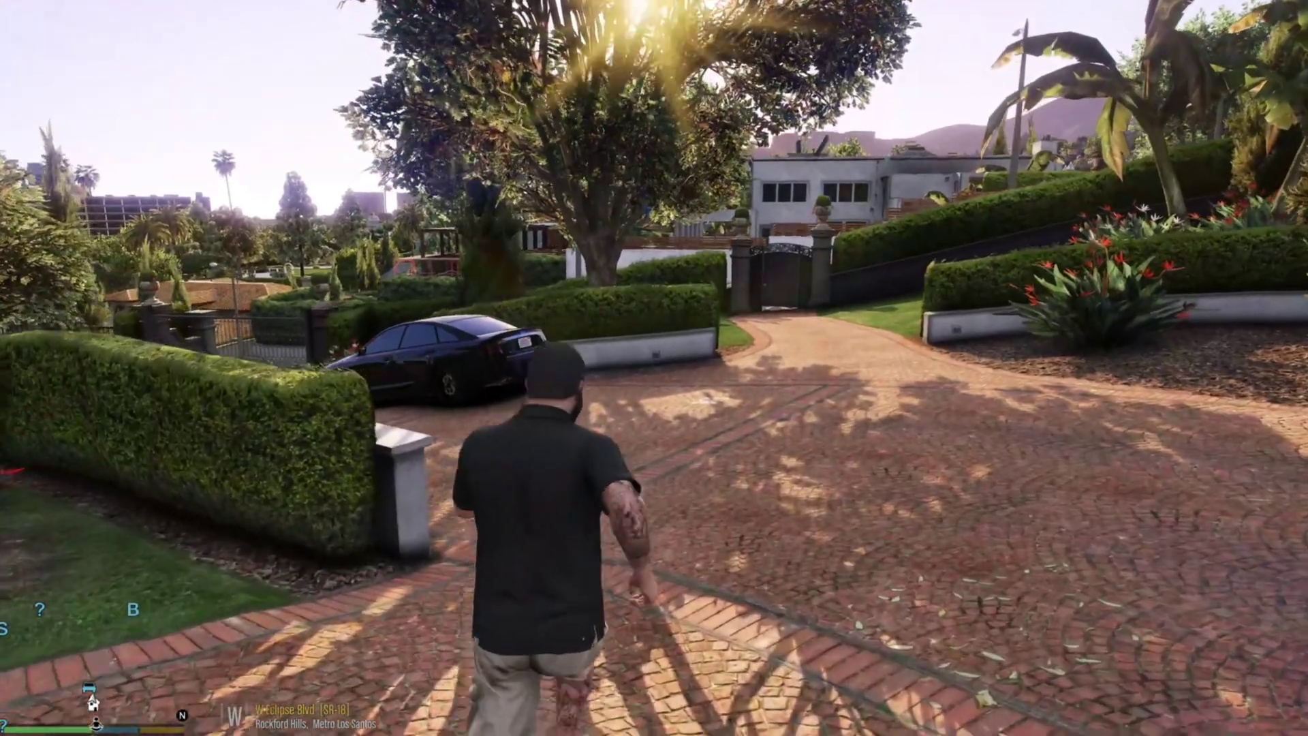
pyautogui.press('F4')
pyautogui.write('reload')
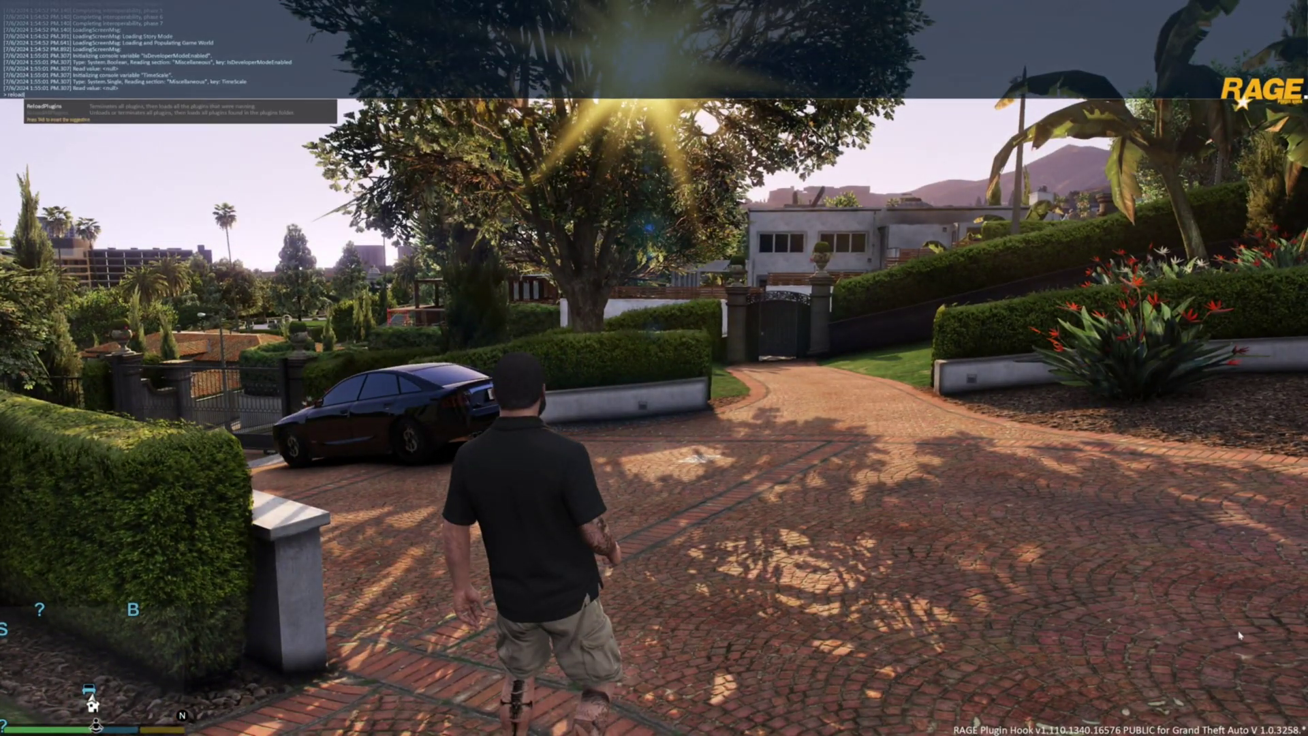
pyautogui.press('Down')
pyautogui.press('Tab')
pyautogui.press('Return')
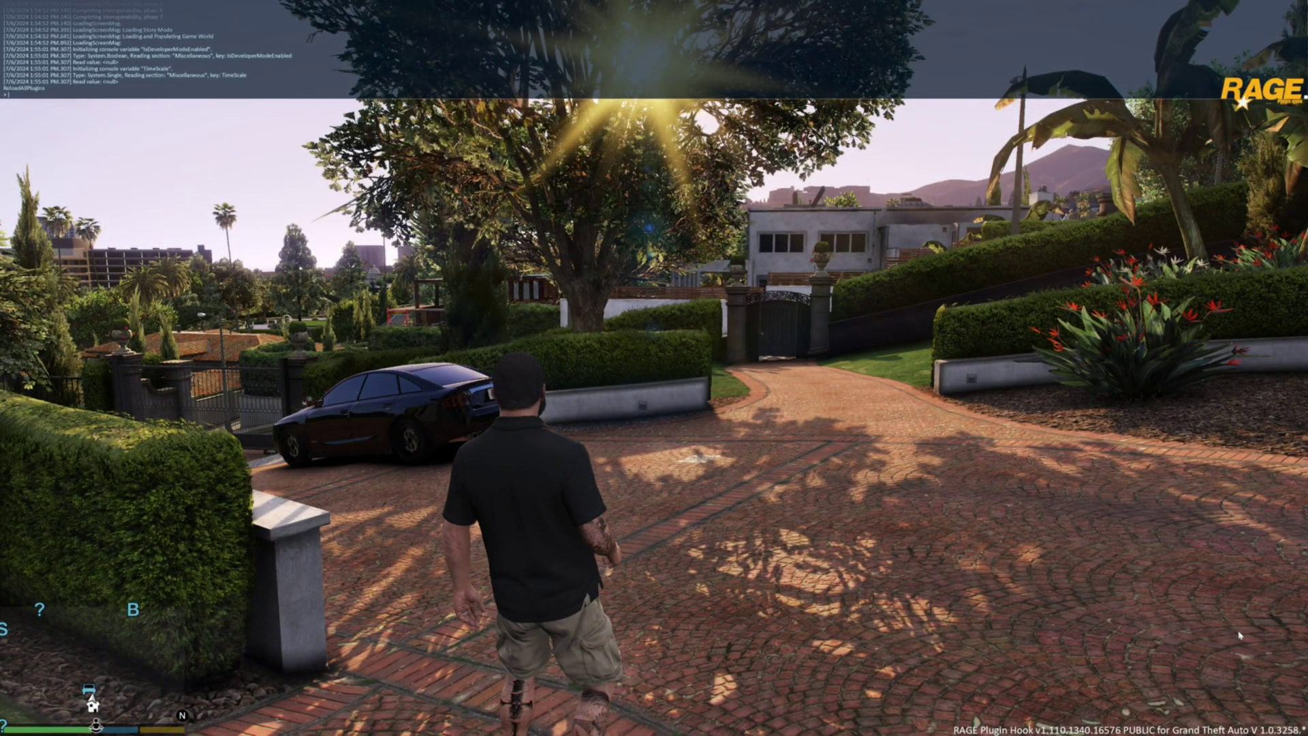